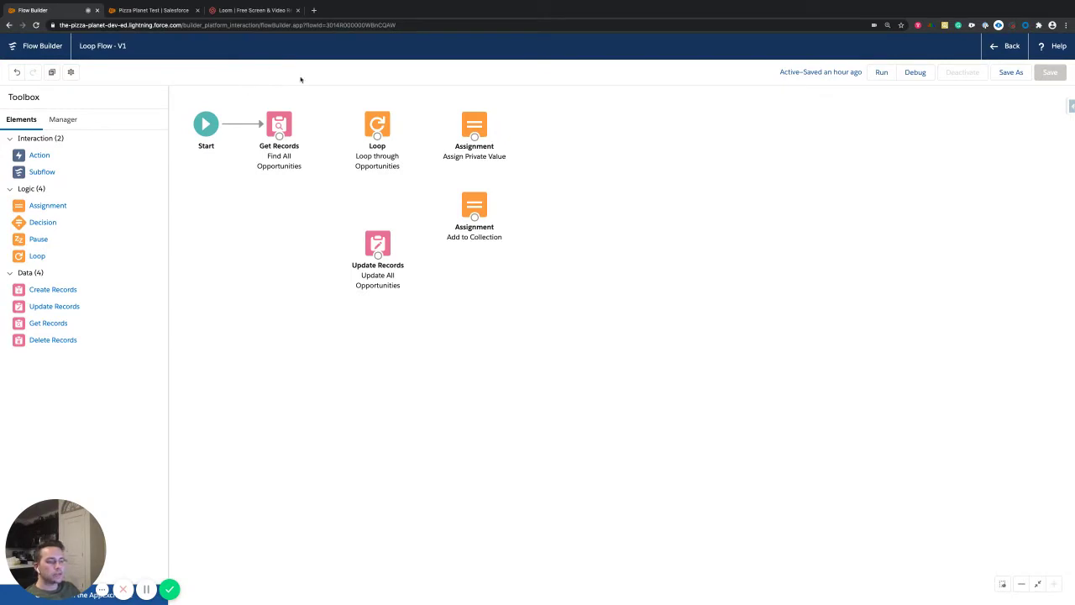
# Switch to the Pizza Planet Test account record tab in the Sales Console
pyautogui.click(145, 10)
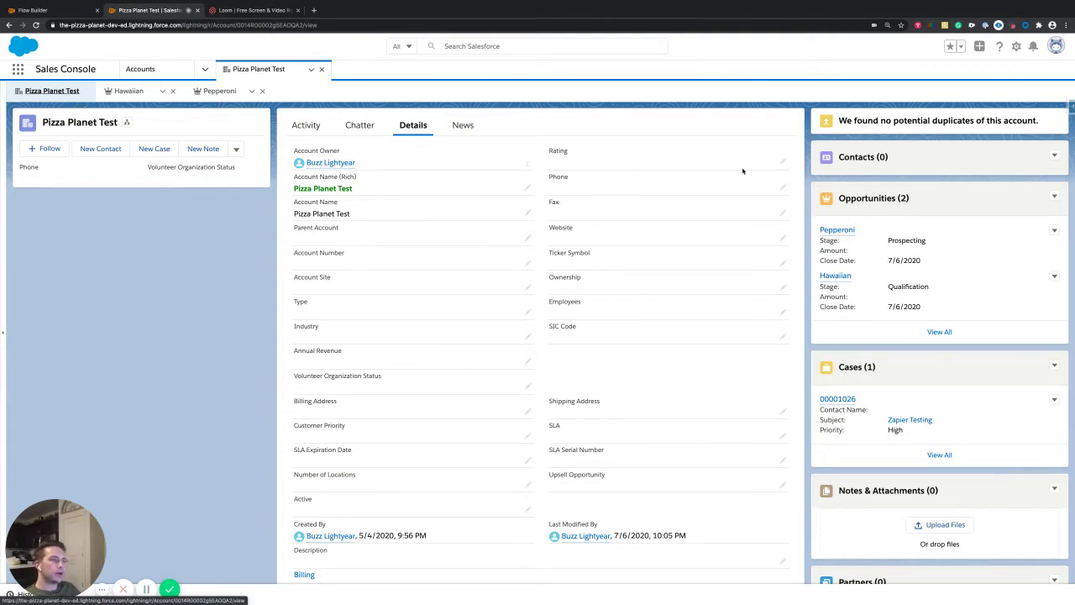
# Check the account's Rating picklist values, leaving it at --None--
pyautogui.click(782, 161)
pyautogui.click(622, 174)
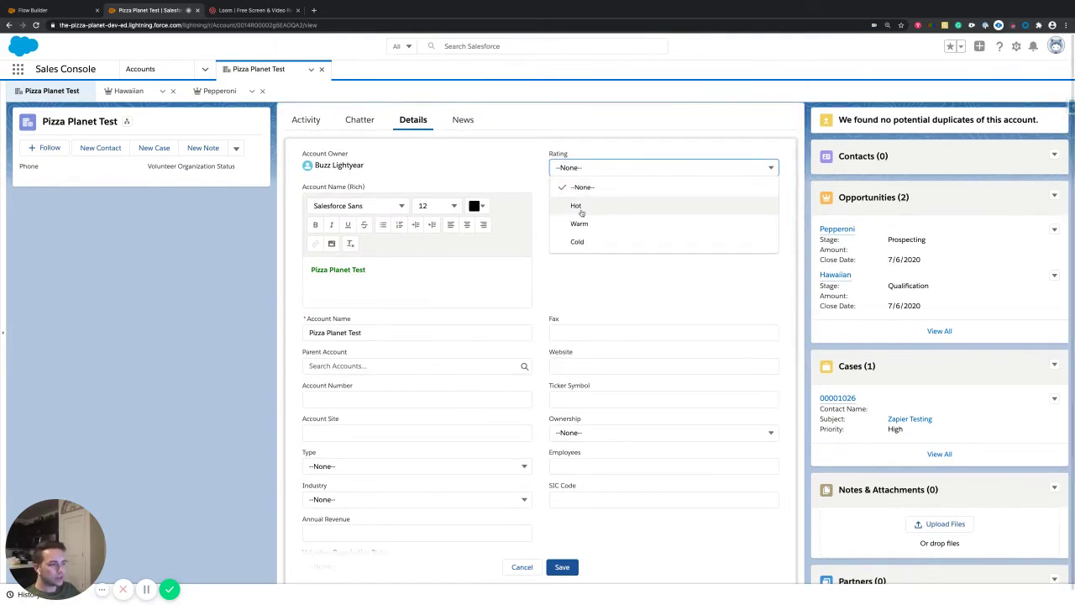
pyautogui.click(311, 181)
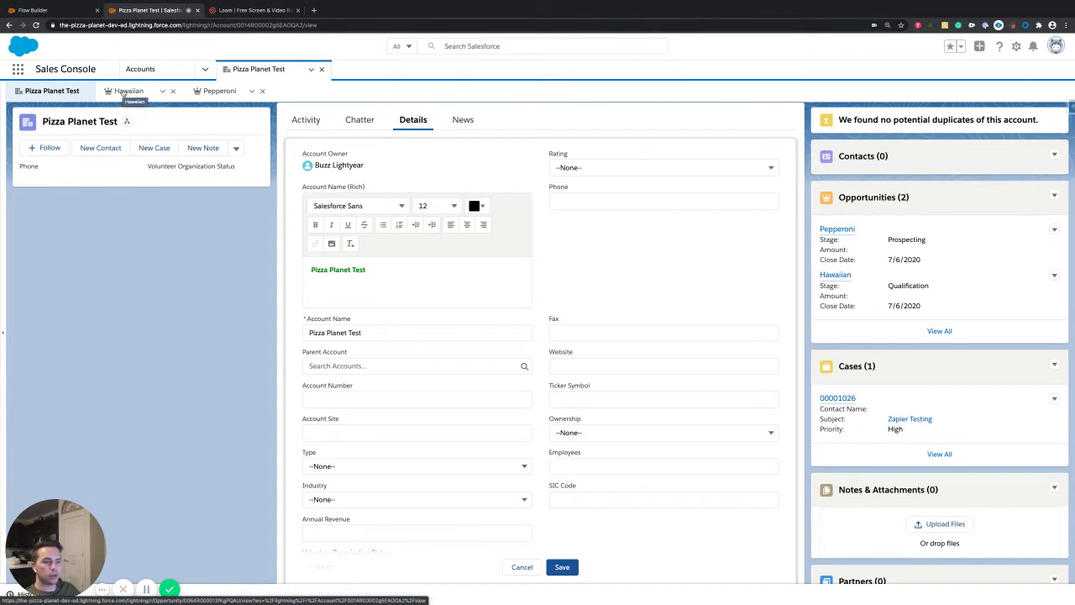
# Confirm Private is unticked on the Hawaiian and Pepperoni opportunities, then go back to Loop Flow
pyautogui.click(126, 90)
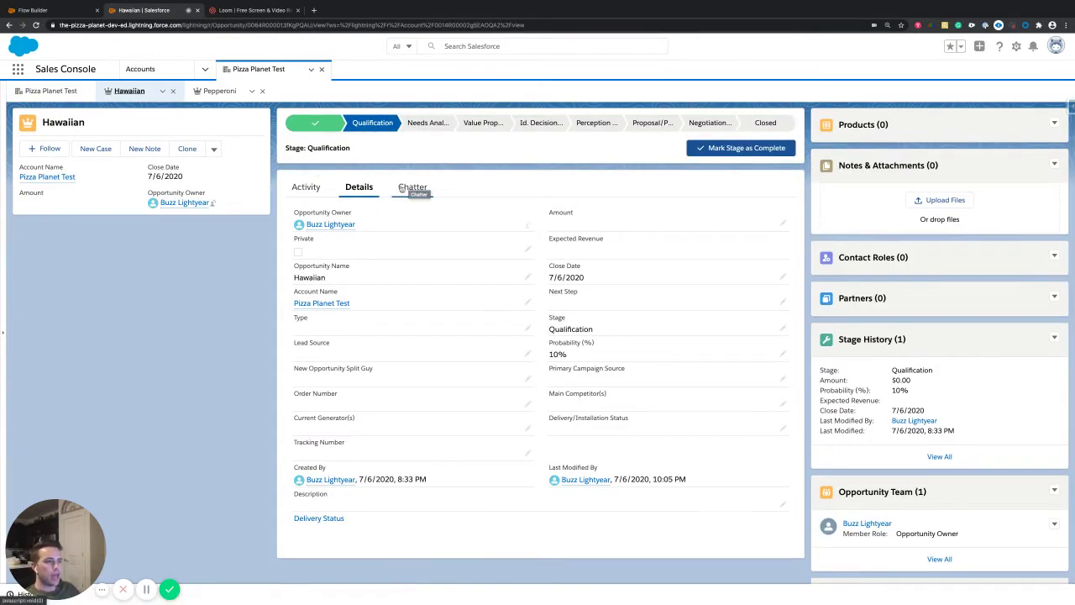
pyautogui.doubleClick(315, 241)
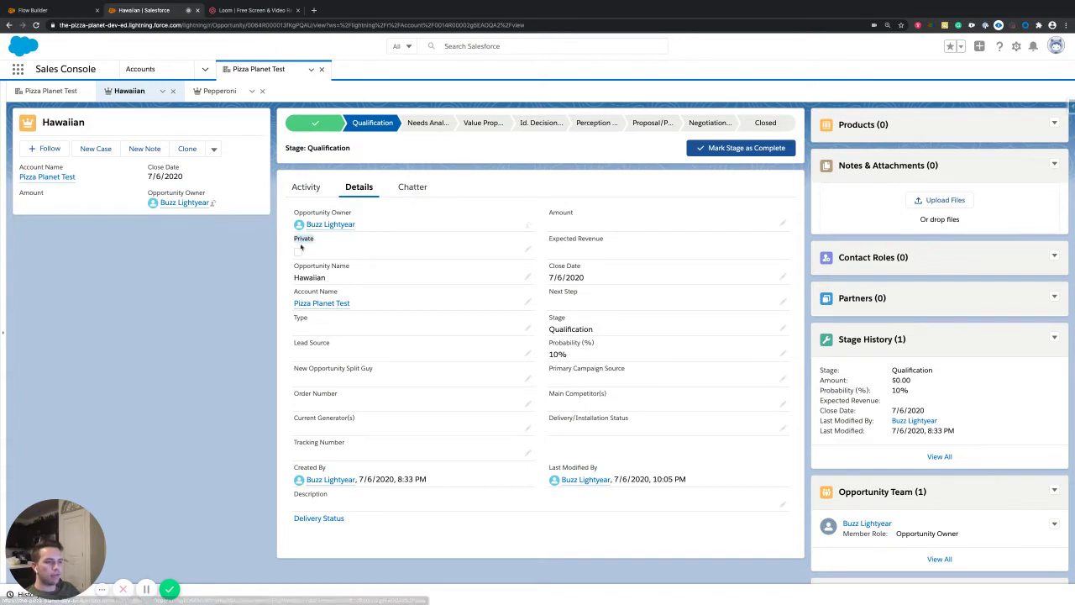
pyautogui.click(216, 94)
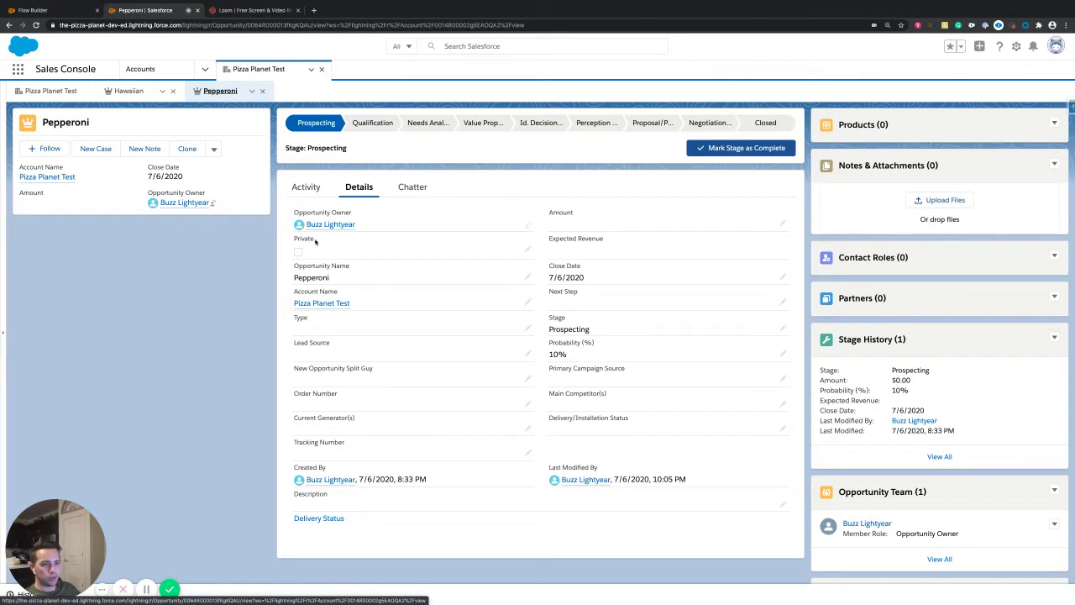
pyautogui.scroll(-1, 130, 96)
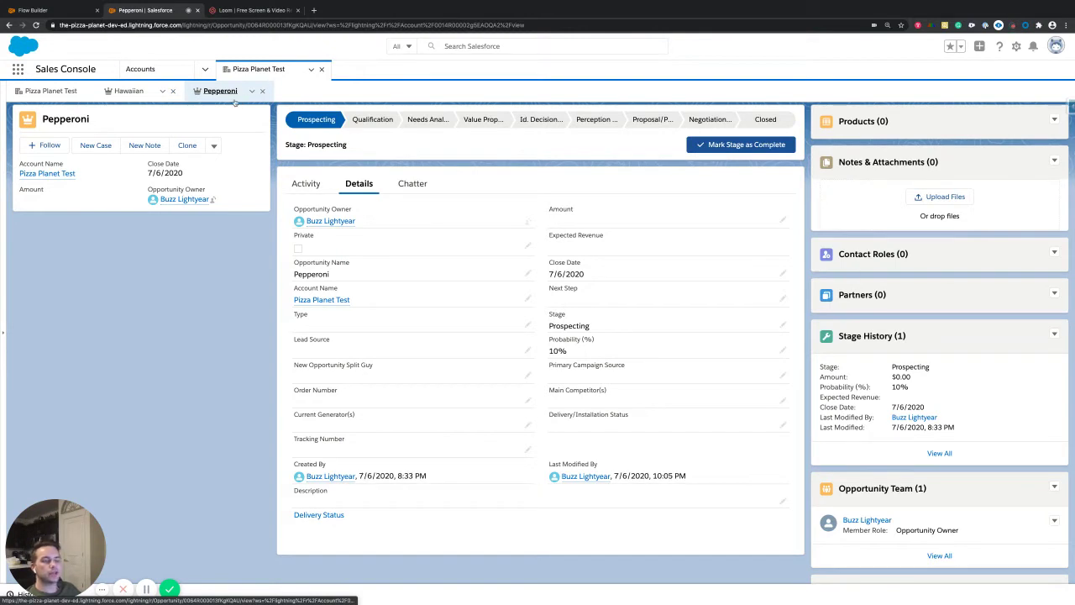
pyautogui.scroll(-1, 139, 90)
pyautogui.click(52, 91)
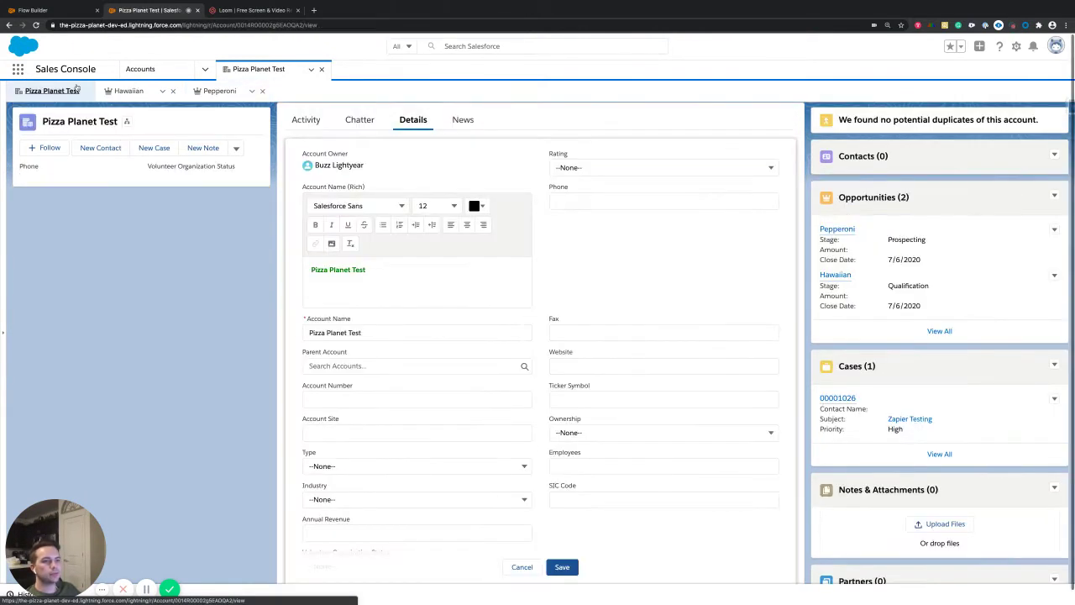
pyautogui.click(37, 13)
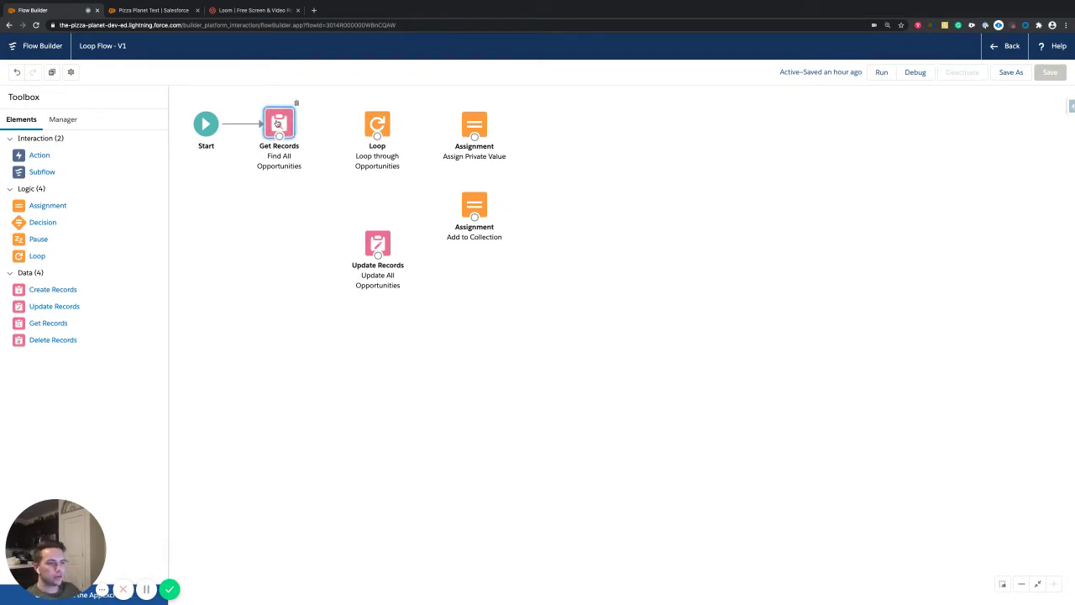
pyautogui.doubleClick(279, 124)
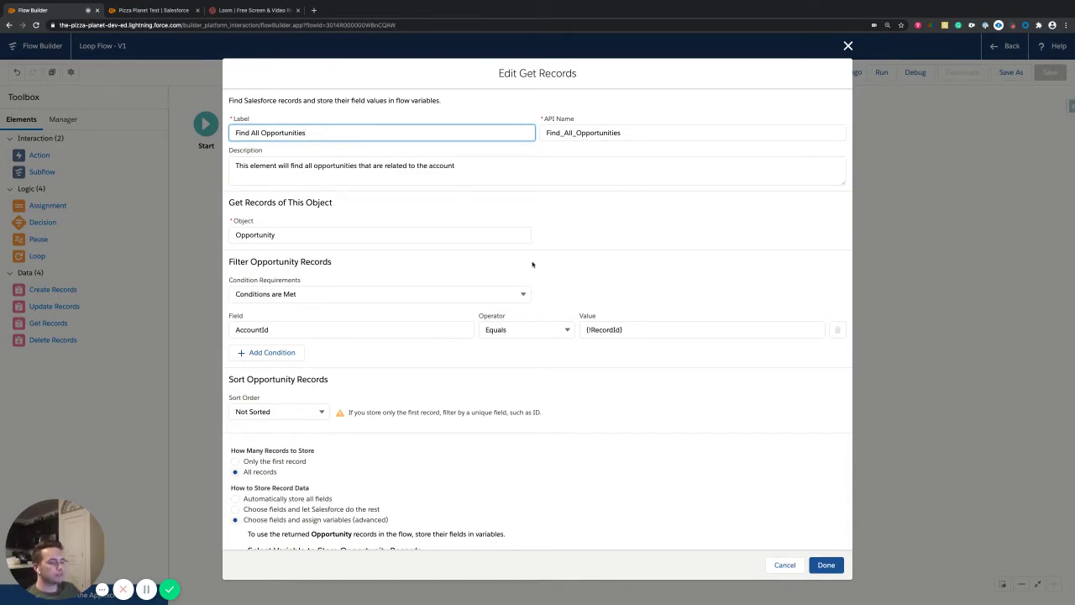
pyautogui.scroll(-3, 532, 269)
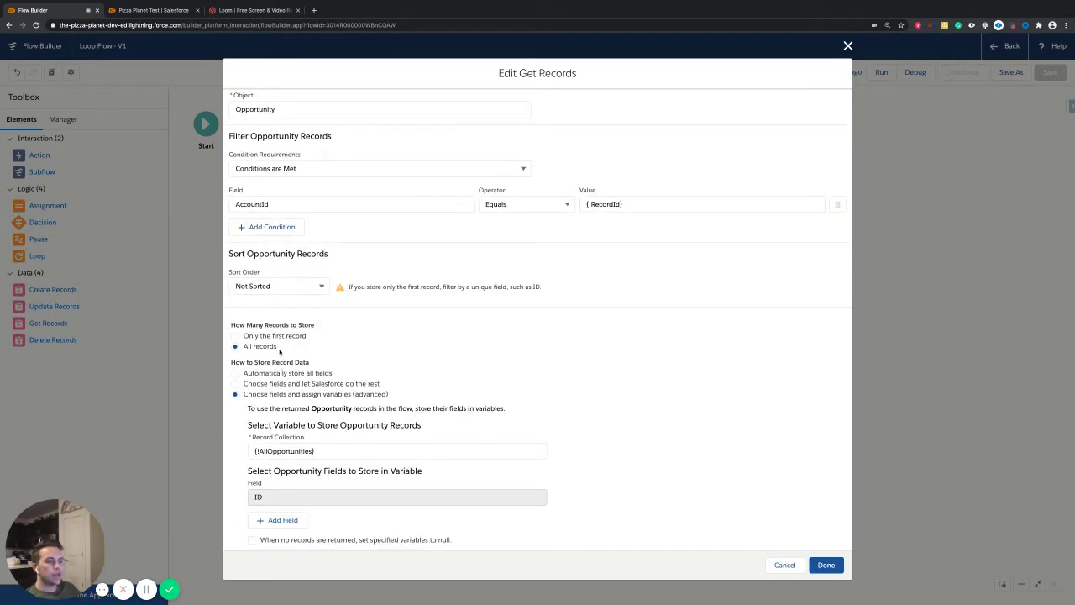
pyautogui.click(247, 347)
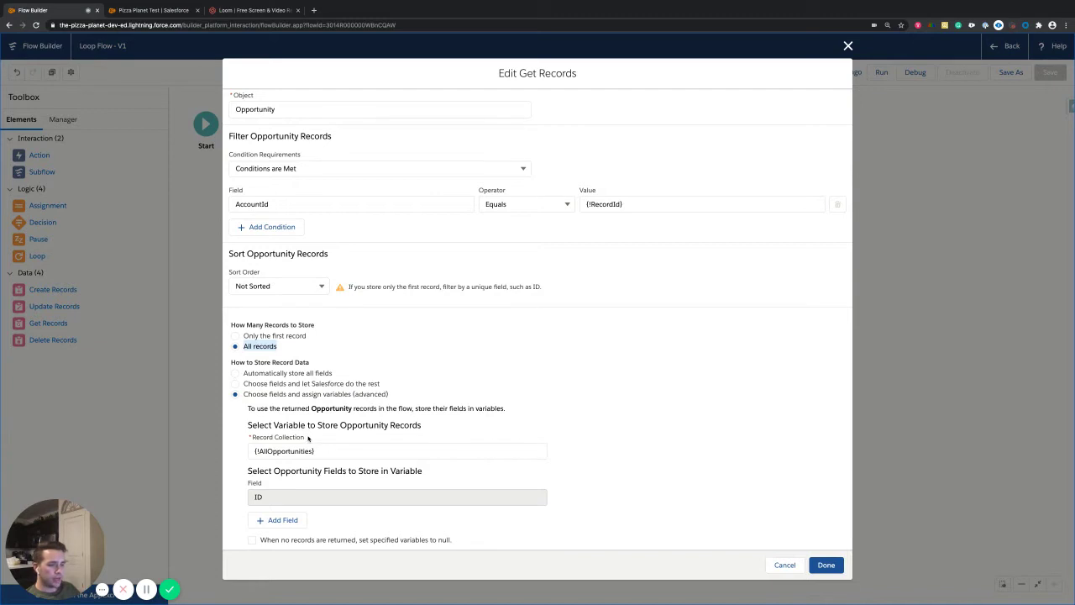
pyautogui.moveTo(306, 437); pyautogui.dragTo(254, 437)
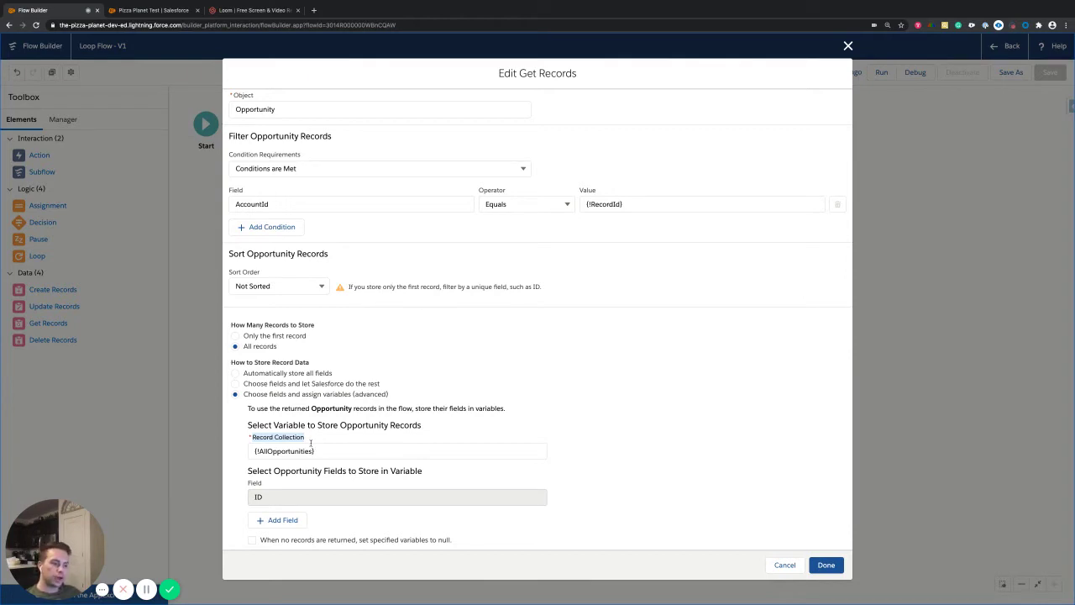
pyautogui.click(323, 450)
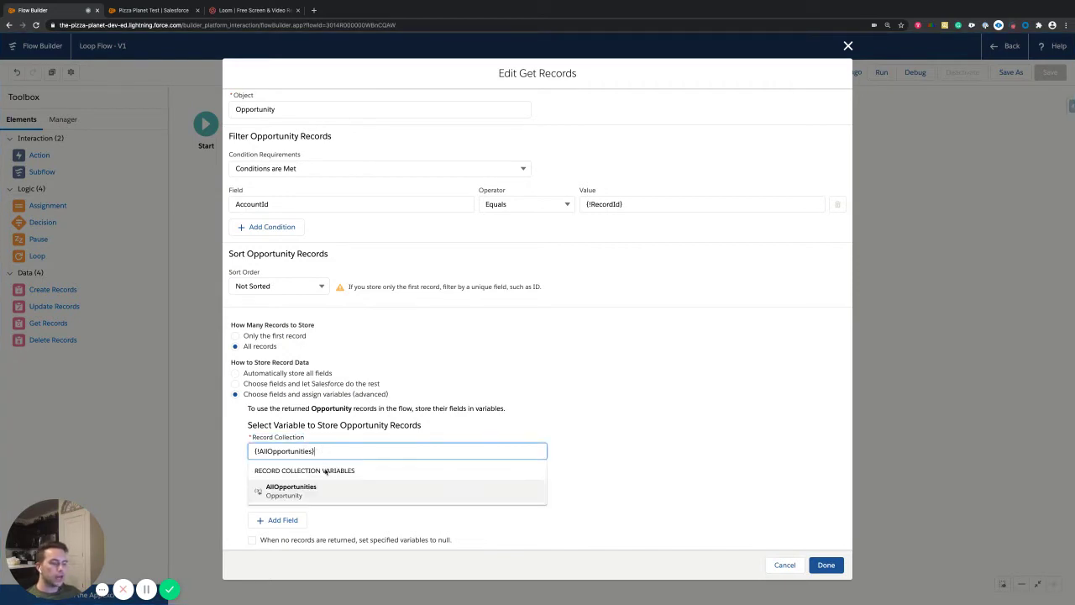
pyautogui.moveTo(333, 452); pyautogui.dragTo(247, 452)
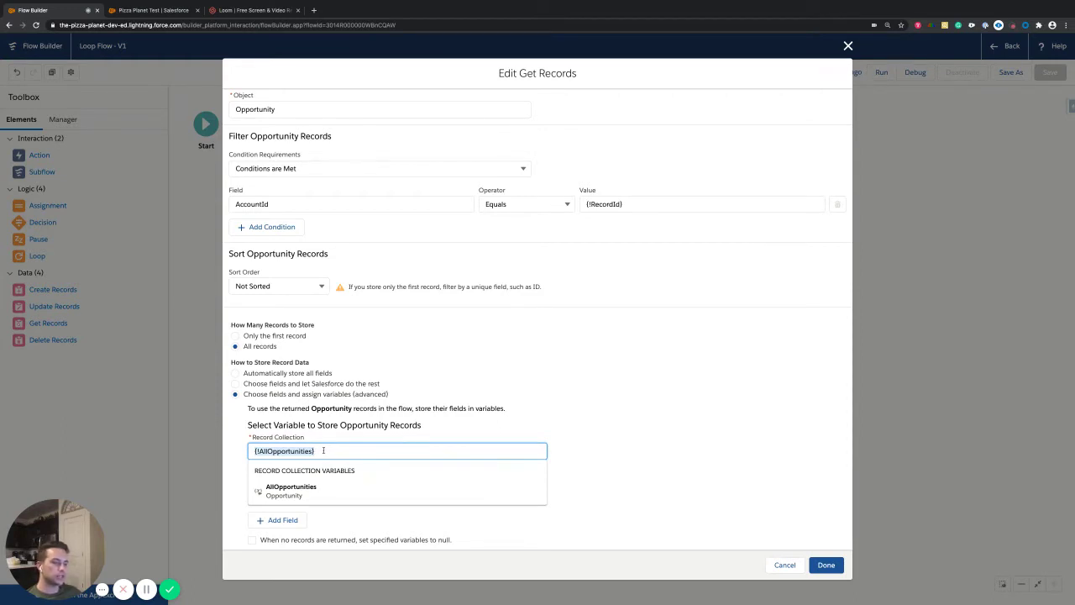
pyautogui.click(323, 450)
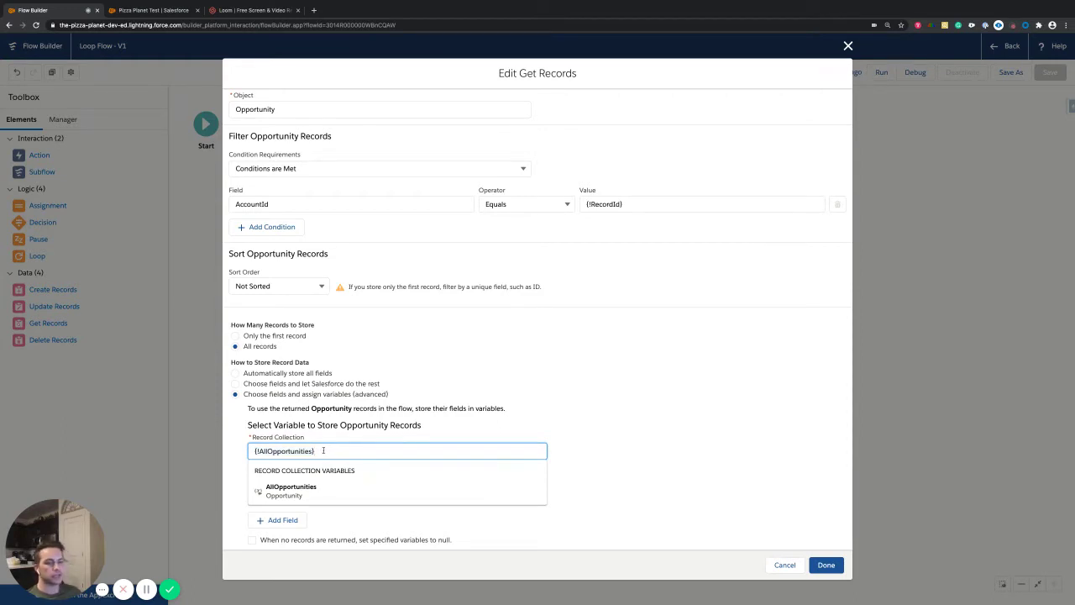
pyautogui.click(597, 393)
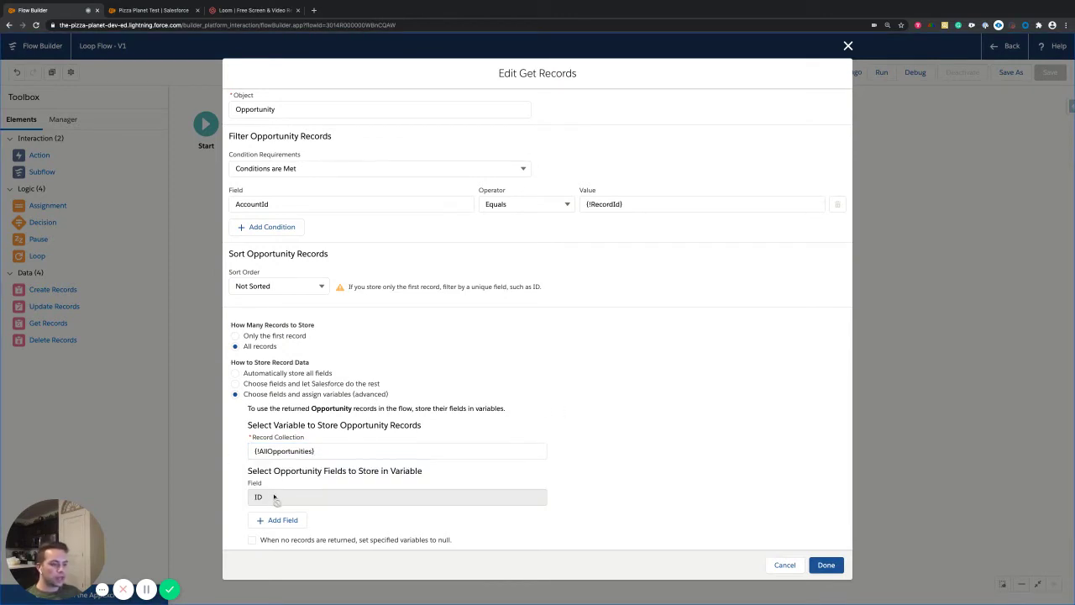
pyautogui.click(282, 520)
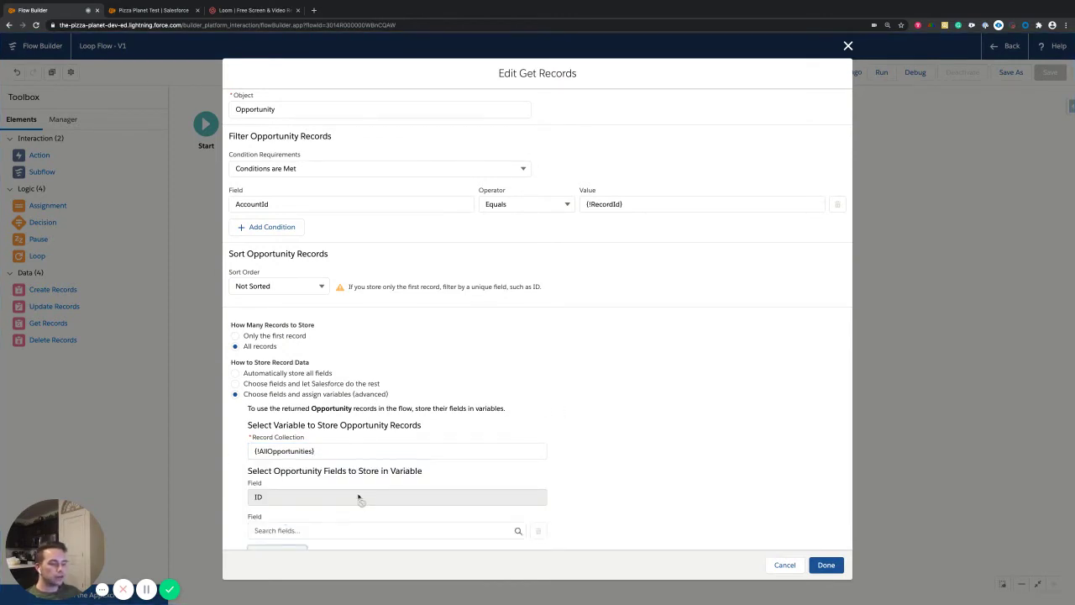
pyautogui.scroll(-1, 336, 492)
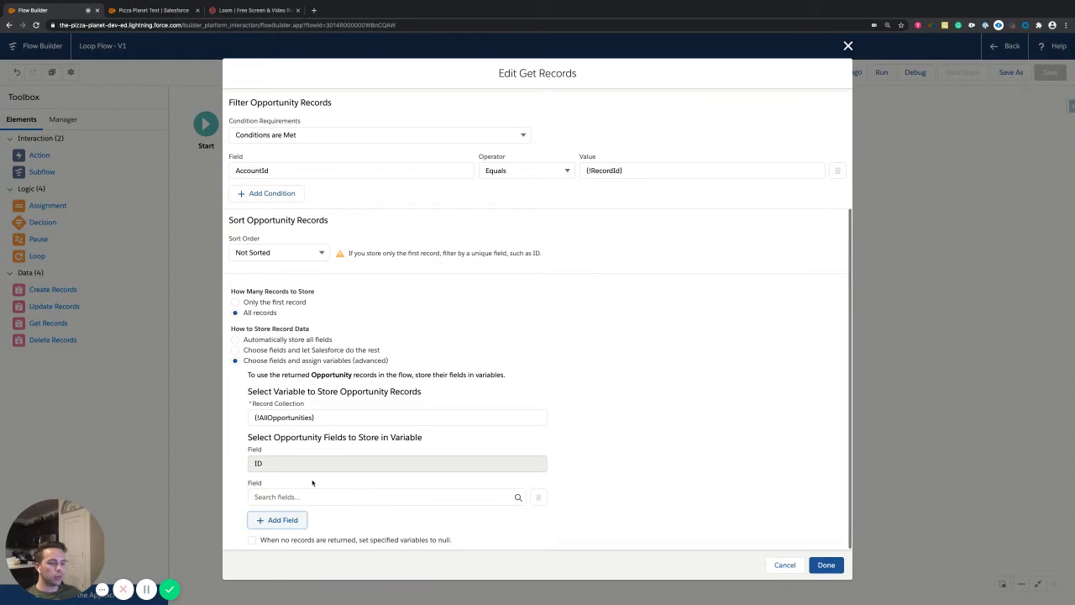
pyautogui.click(326, 417)
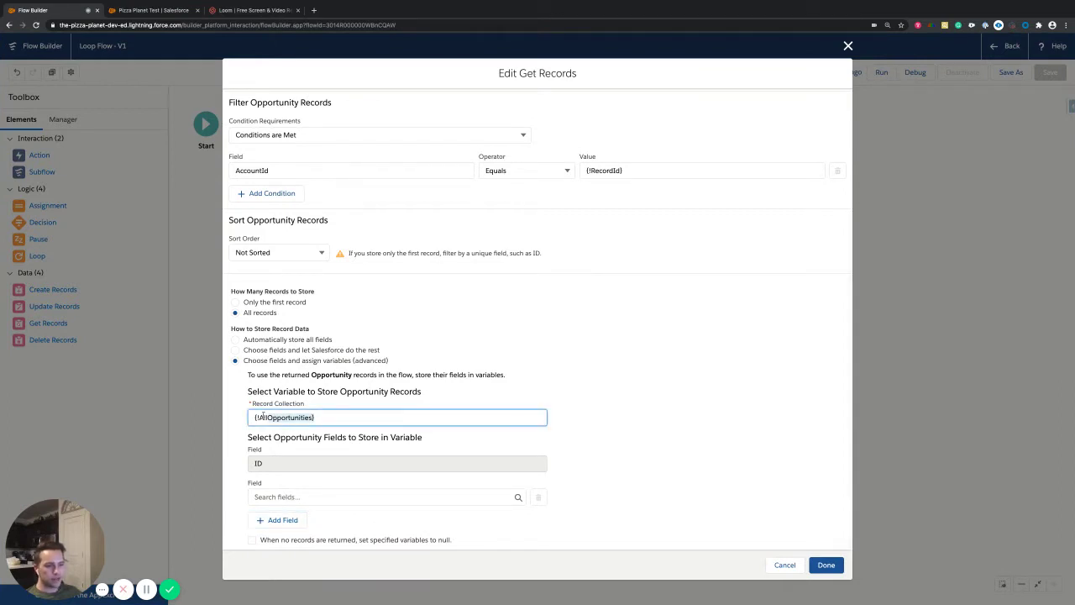
pyautogui.click(334, 481)
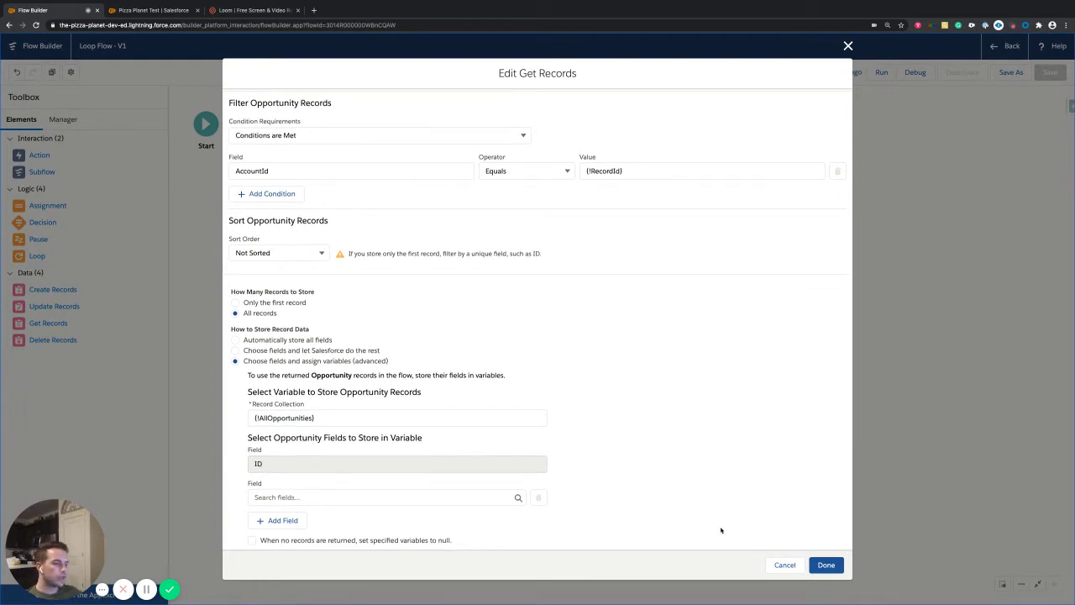
pyautogui.click(826, 564)
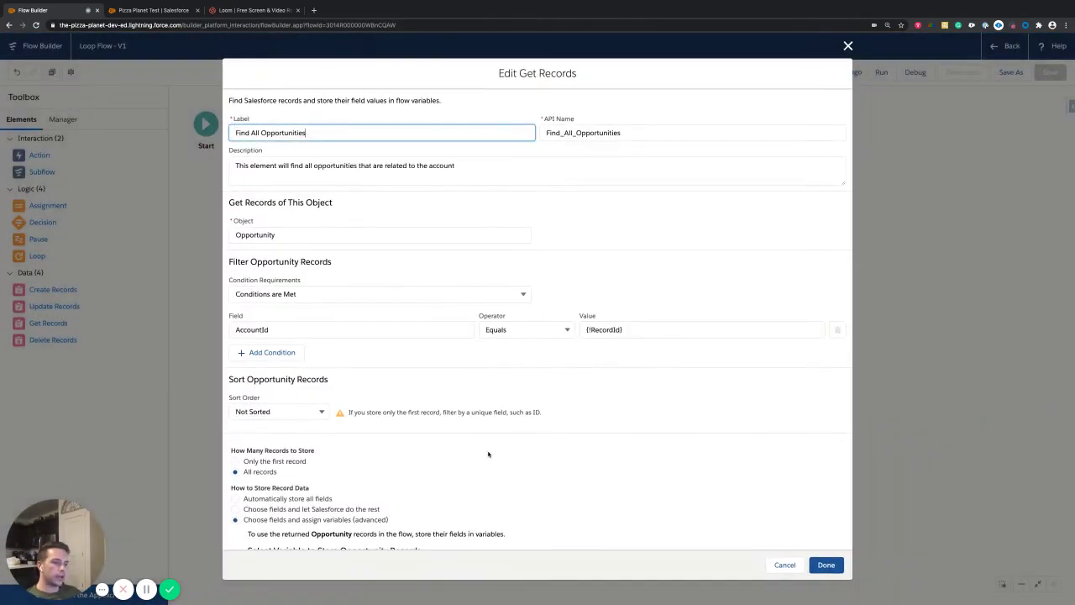
pyautogui.click(820, 559)
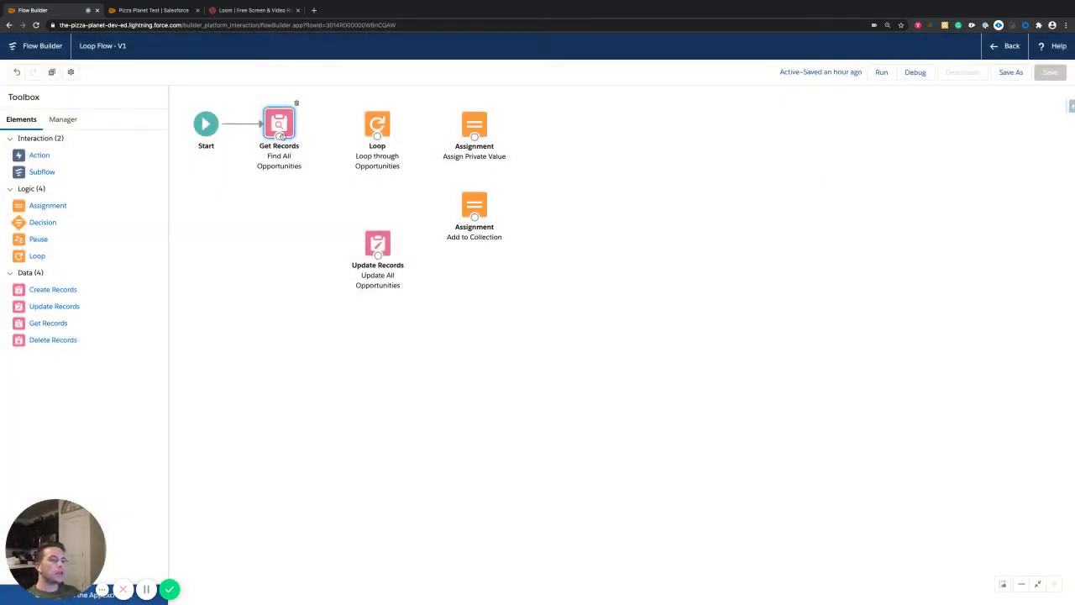
# Link Find All Opportunities to the Loop element and open its Edit Loop settings
pyautogui.moveTo(278, 136); pyautogui.dragTo(375, 141)
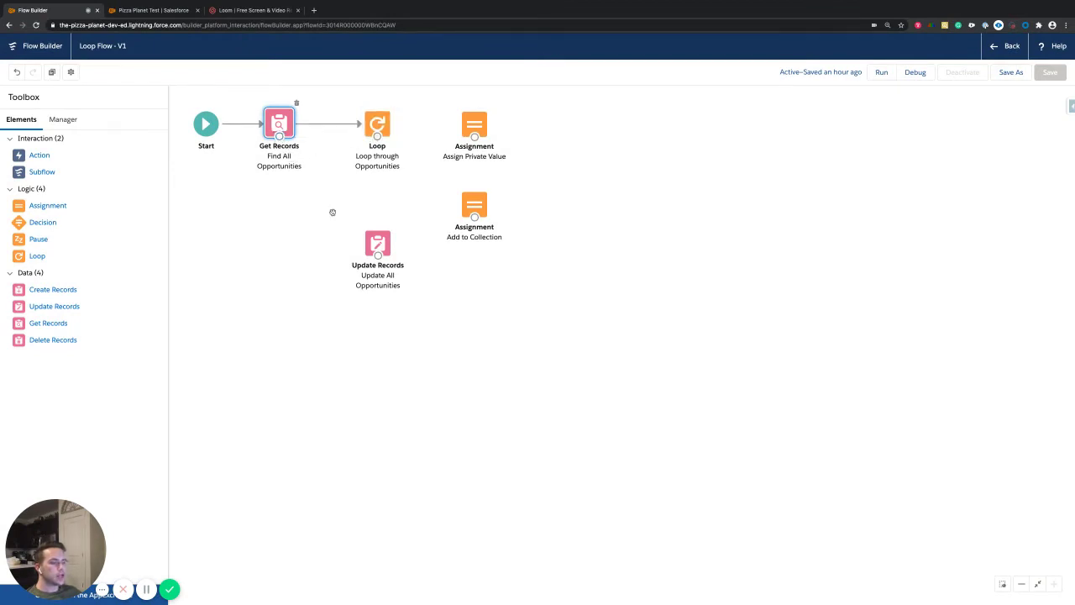
pyautogui.doubleClick(374, 123)
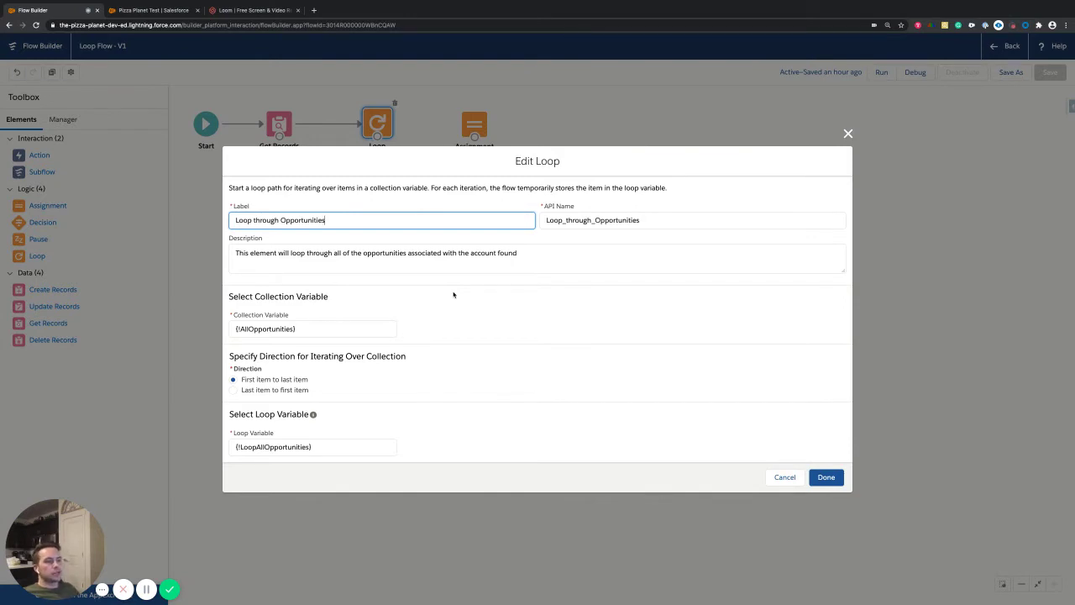
# Review the loop's label and its {!AllOpportunities} collection variable
pyautogui.press('super+a')
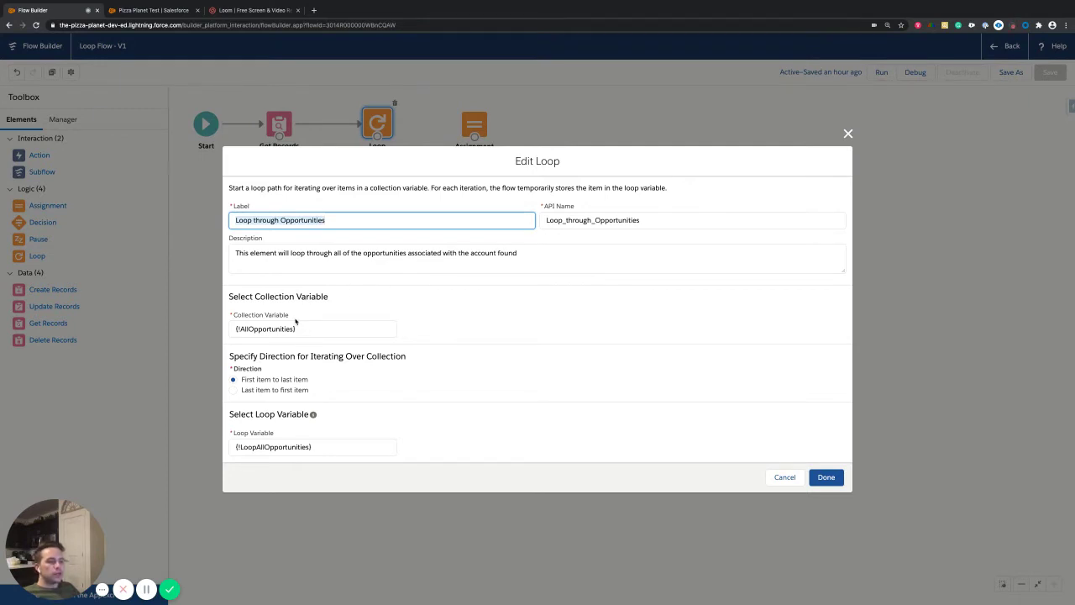
pyautogui.moveTo(291, 317); pyautogui.dragTo(233, 317)
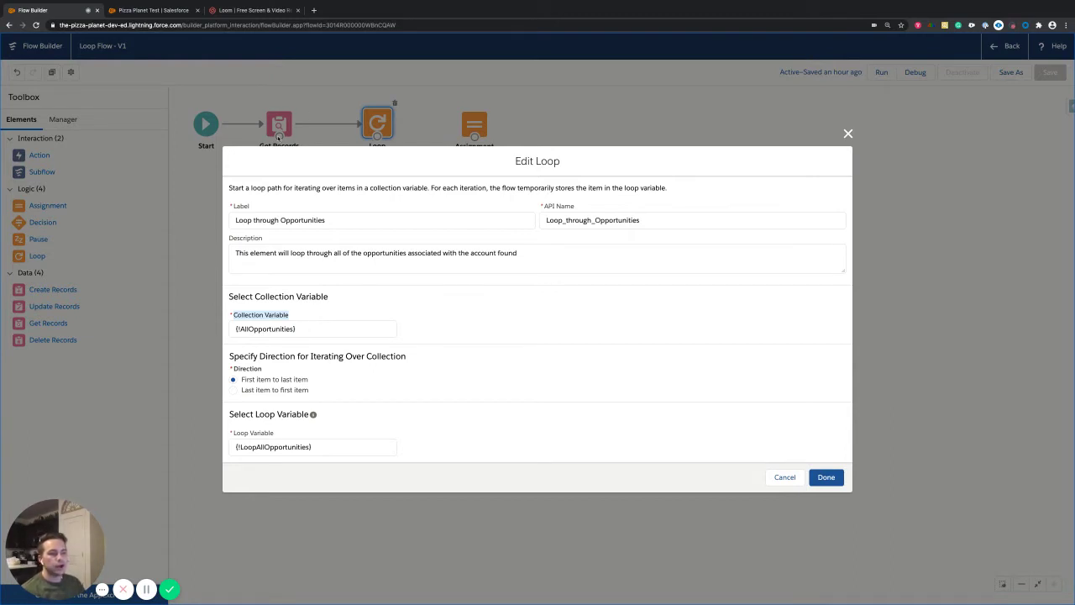
pyautogui.moveTo(314, 329); pyautogui.dragTo(232, 330)
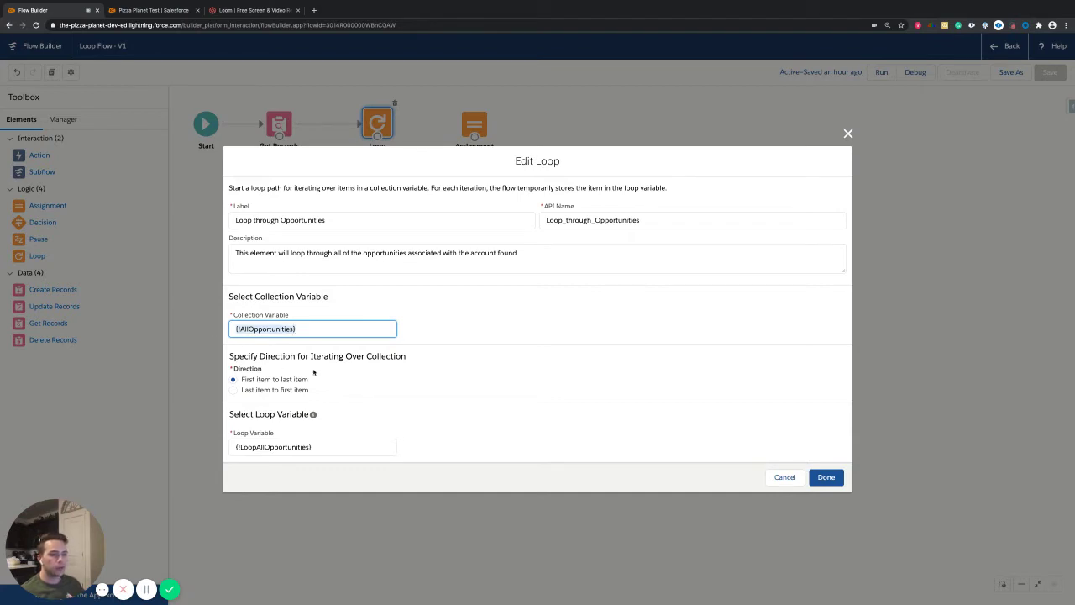
pyautogui.click(381, 400)
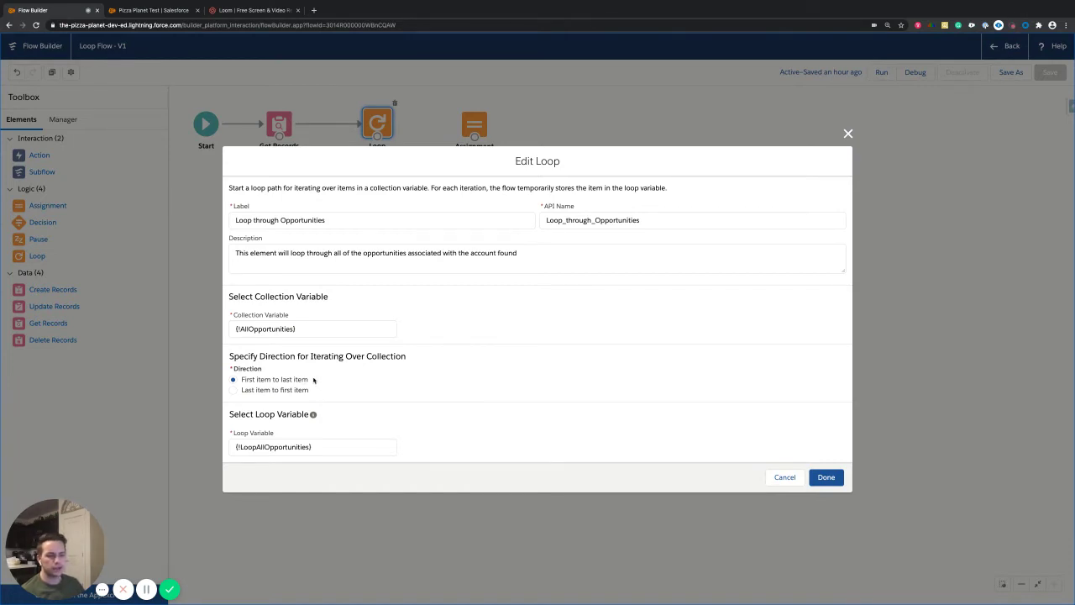
# Confirm first-to-last iteration into {!LoopAllOpportunities}, then connect Loop to Assign Private Value
pyautogui.moveTo(309, 380)
pyautogui.mouseDown()
pyautogui.moveTo(244, 392)
pyautogui.moveTo(314, 394)
pyautogui.mouseUp()
pyautogui.click(332, 389)
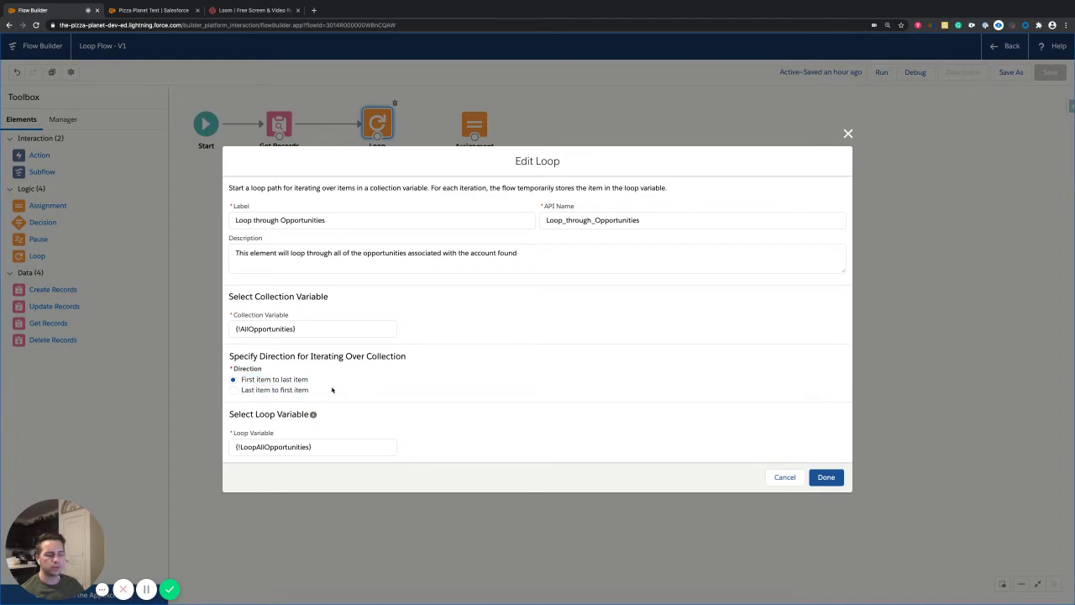
pyautogui.moveTo(240, 380); pyautogui.dragTo(336, 383)
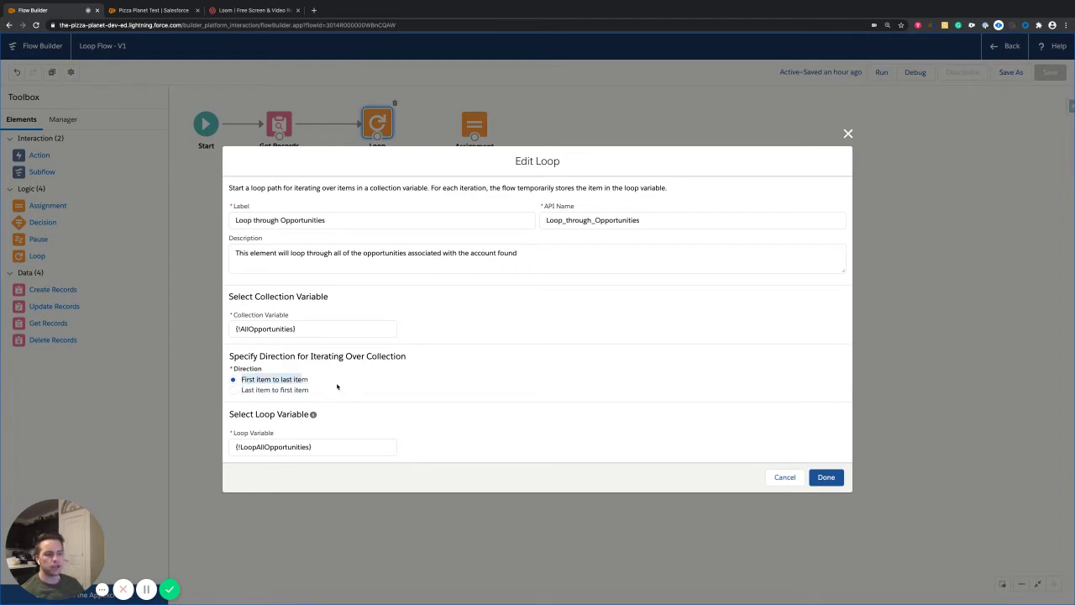
pyautogui.click(337, 387)
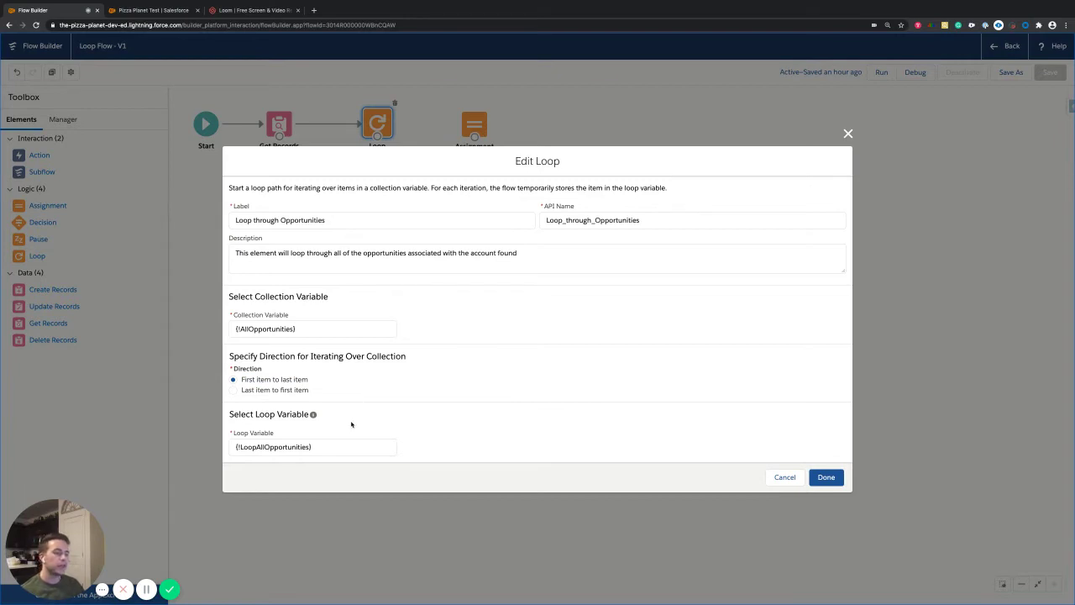
pyautogui.moveTo(313, 418)
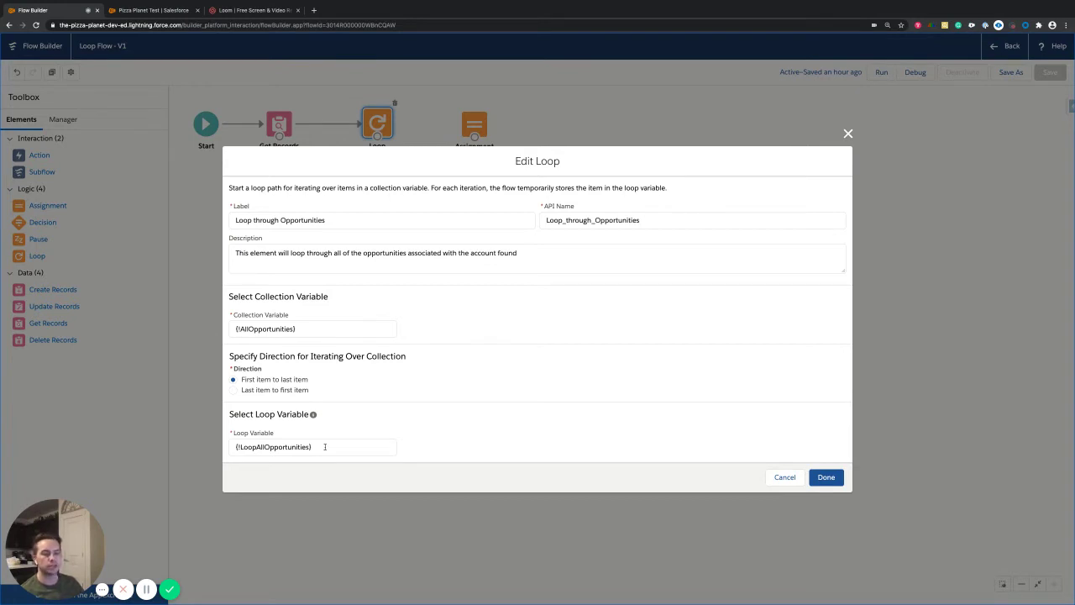
pyautogui.moveTo(326, 447); pyautogui.dragTo(198, 450)
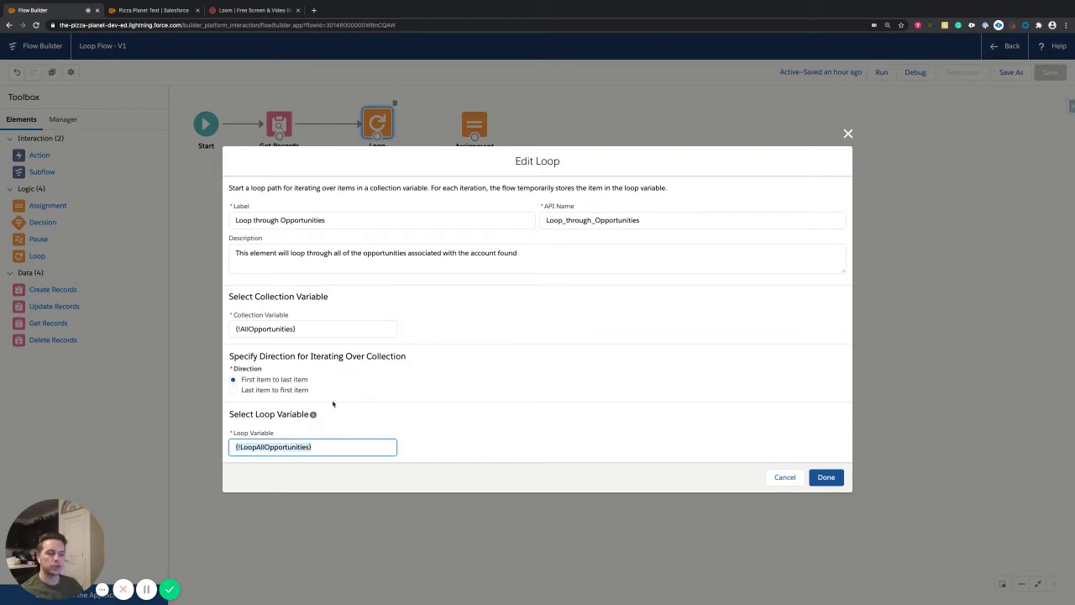
pyautogui.click(838, 481)
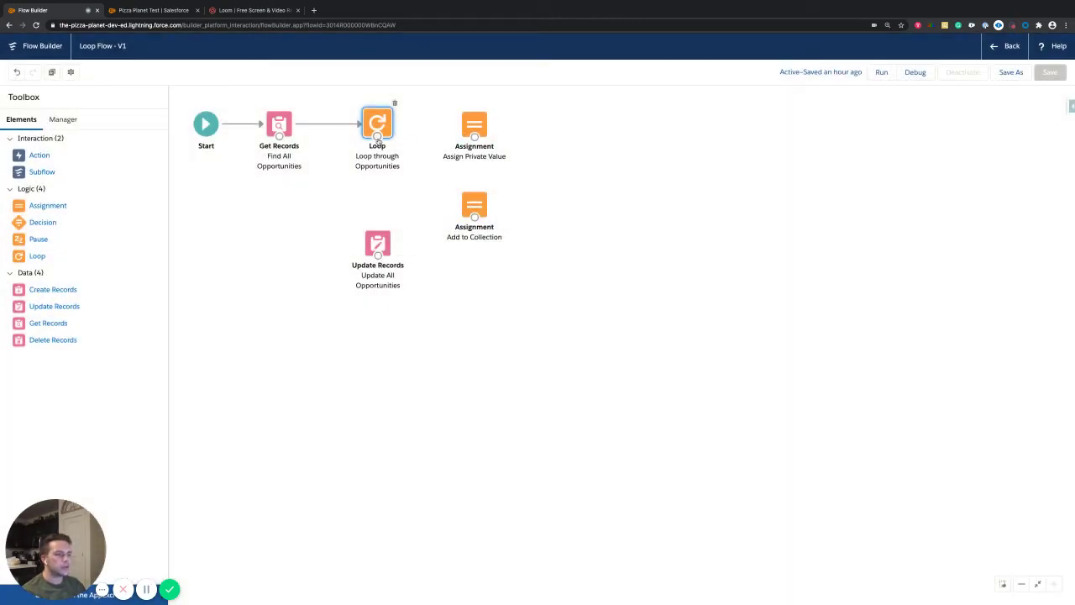
pyautogui.moveTo(377, 137); pyautogui.dragTo(475, 135)
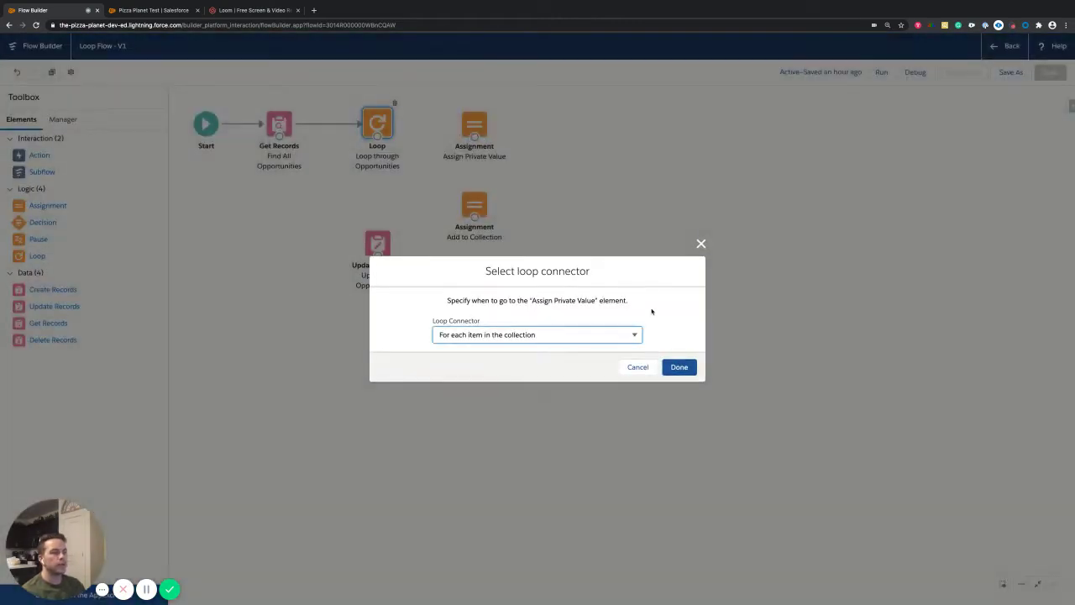
# Set the loop connector to 'For each item in the collection' and confirm it
pyautogui.click(553, 336)
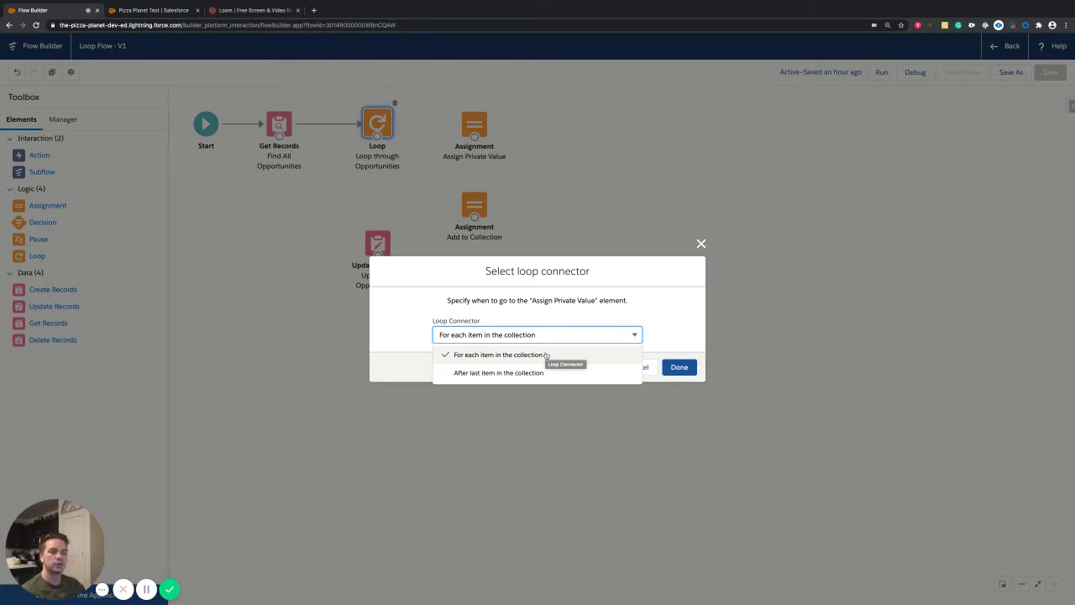
pyautogui.click(546, 355)
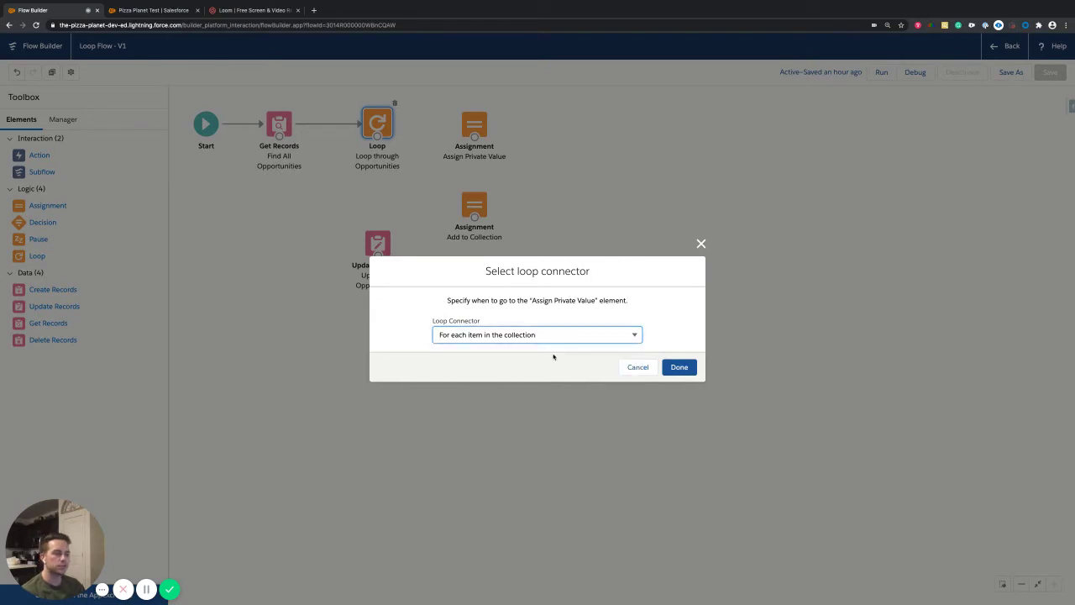
pyautogui.click(672, 367)
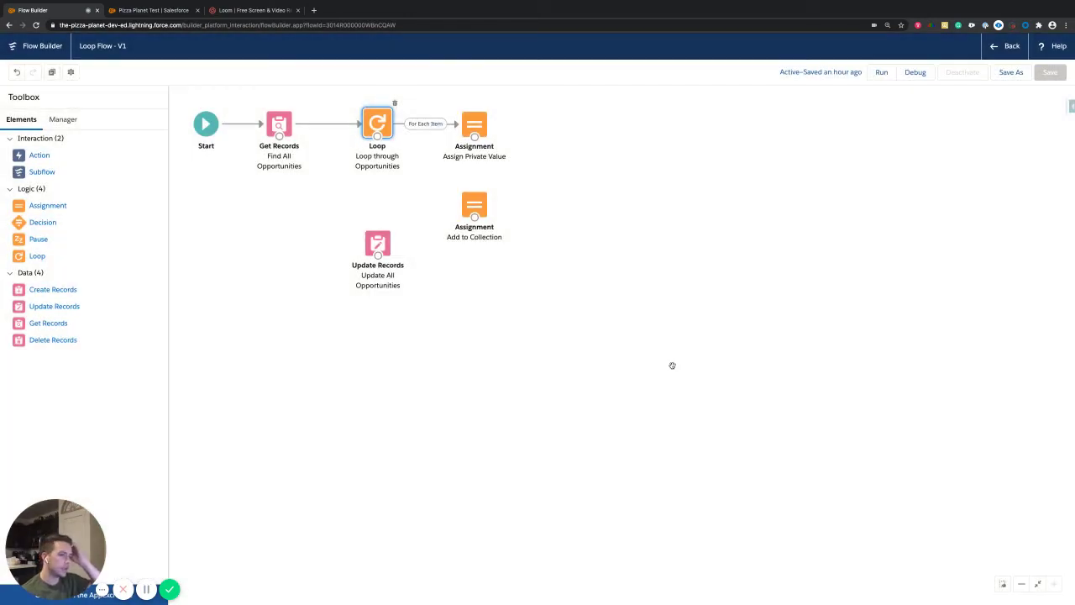
# Open Assign Private Value's settings and select its label, then switch to the account tab
pyautogui.doubleClick(475, 126)
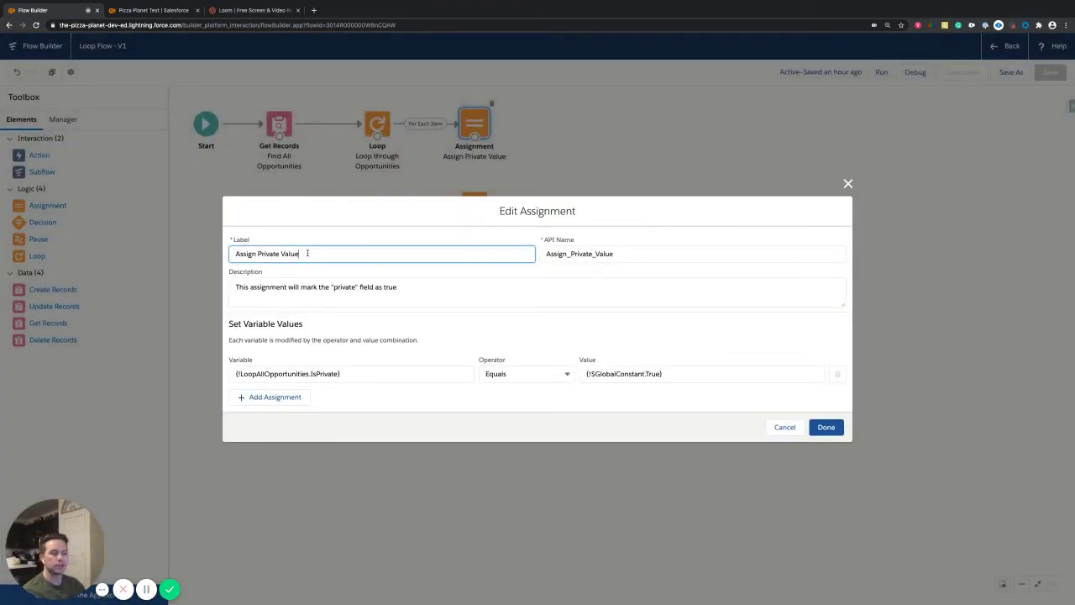
pyautogui.tripleClick(453, 250)
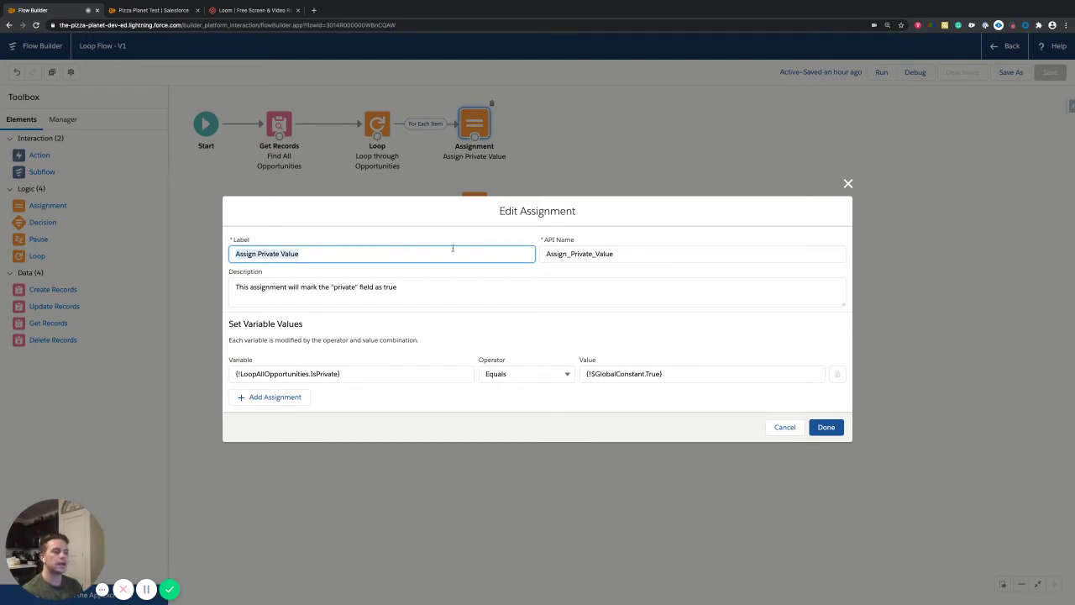
pyautogui.hotkey('ctrl', 'Tab')
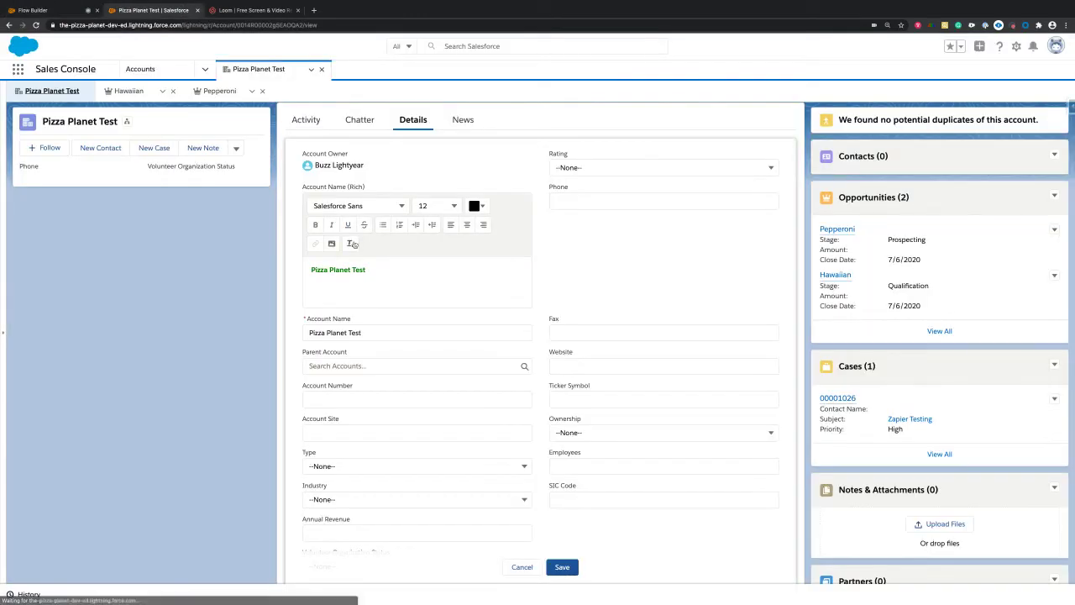
# Check the Hawaiian opportunity's Private field, then go back to Flow Builder
pyautogui.click(128, 90)
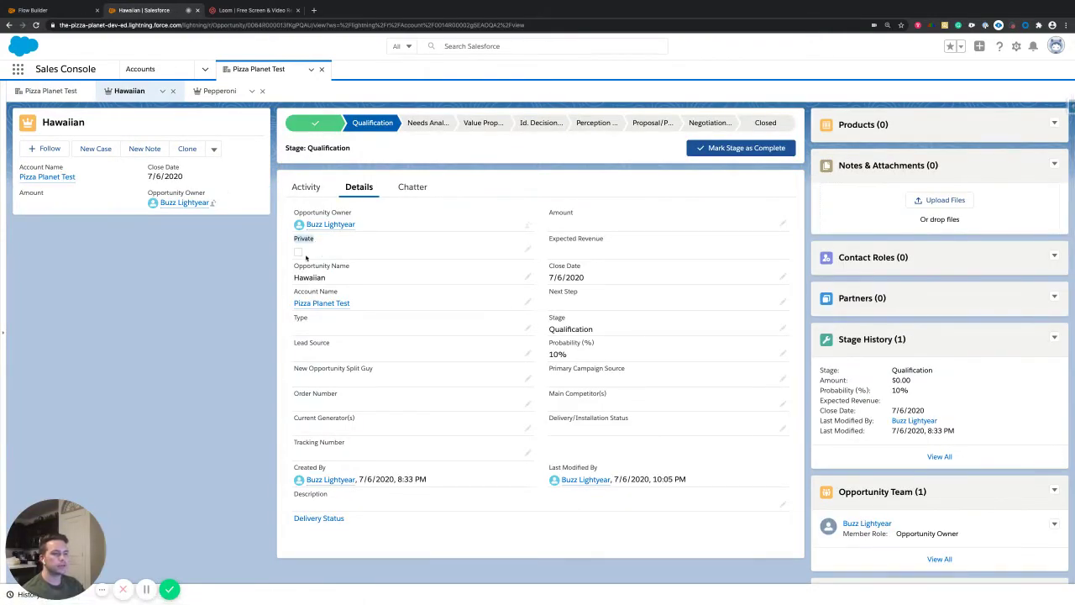
pyautogui.click(59, 15)
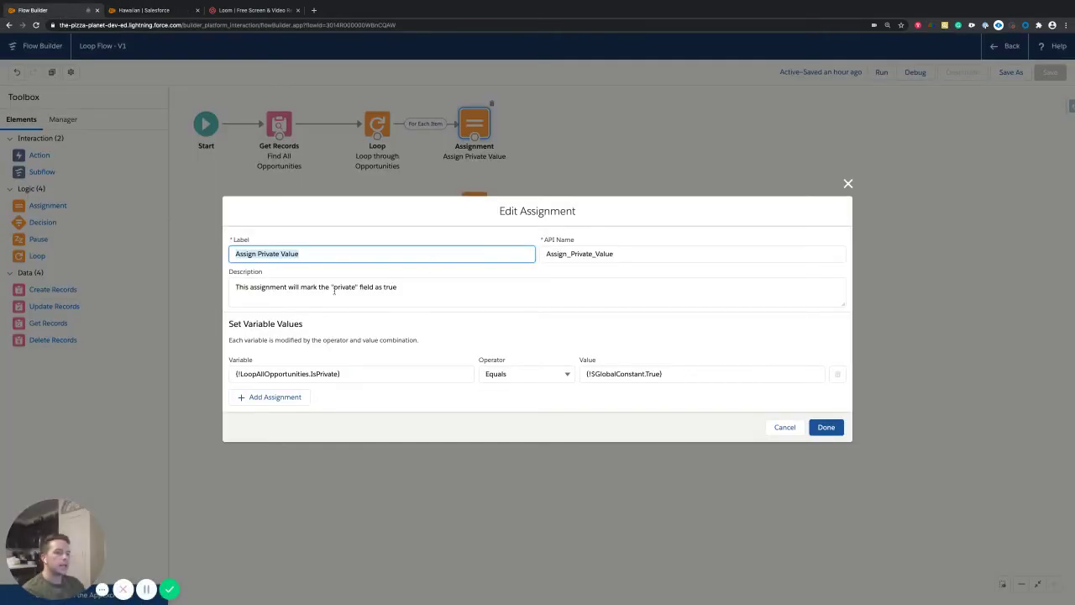
# Re-pick LoopAllOpportunities as the variable, close the assignment unsaved, and show the Manager list
pyautogui.click(357, 375)
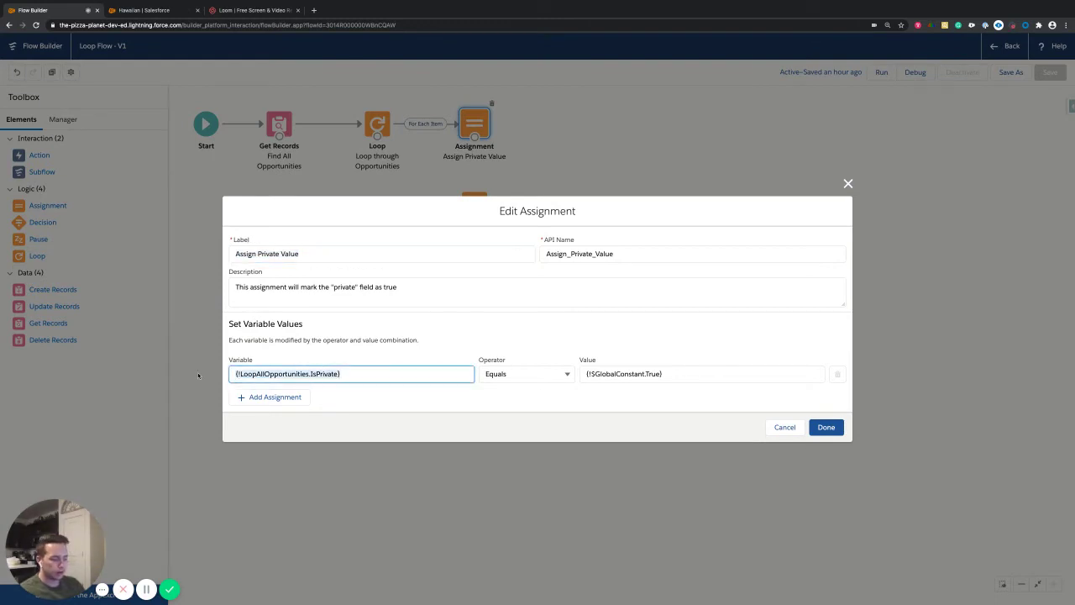
pyautogui.press('BackSpace')
pyautogui.write('loop')
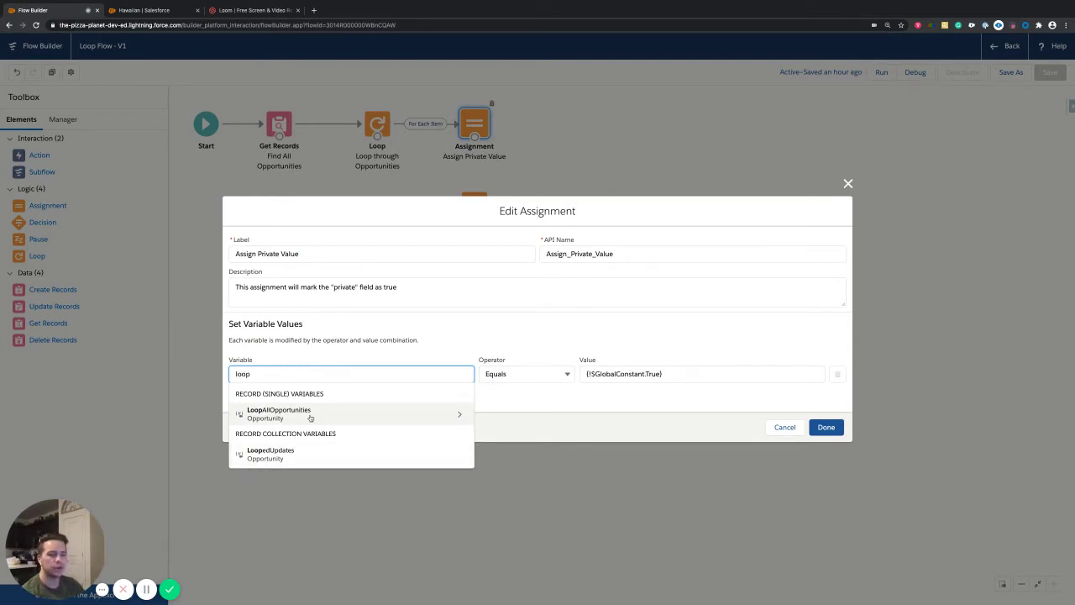
pyautogui.click(310, 417)
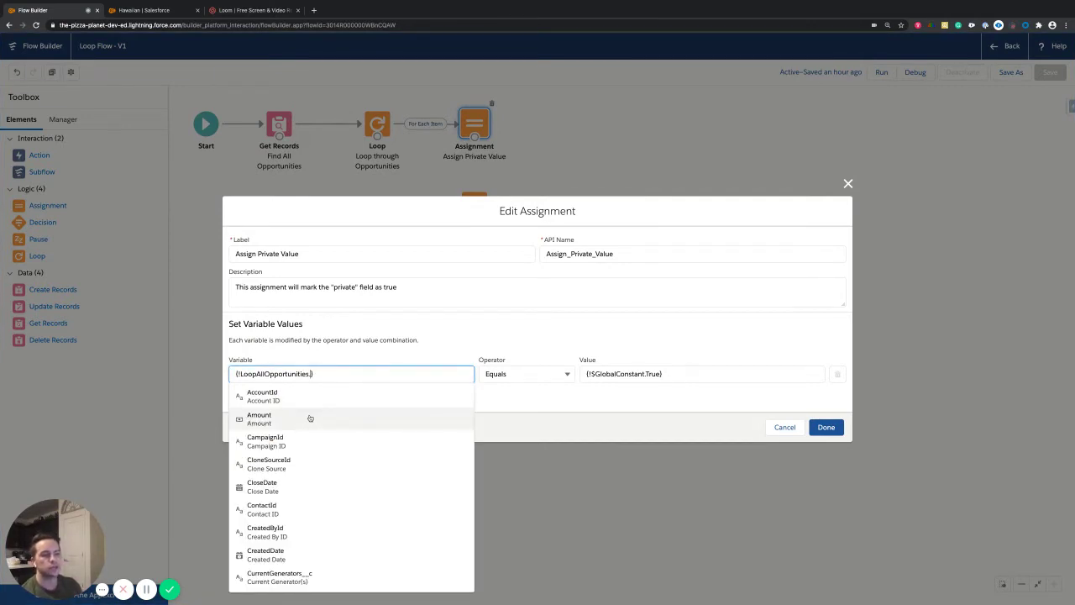
pyautogui.write('.')
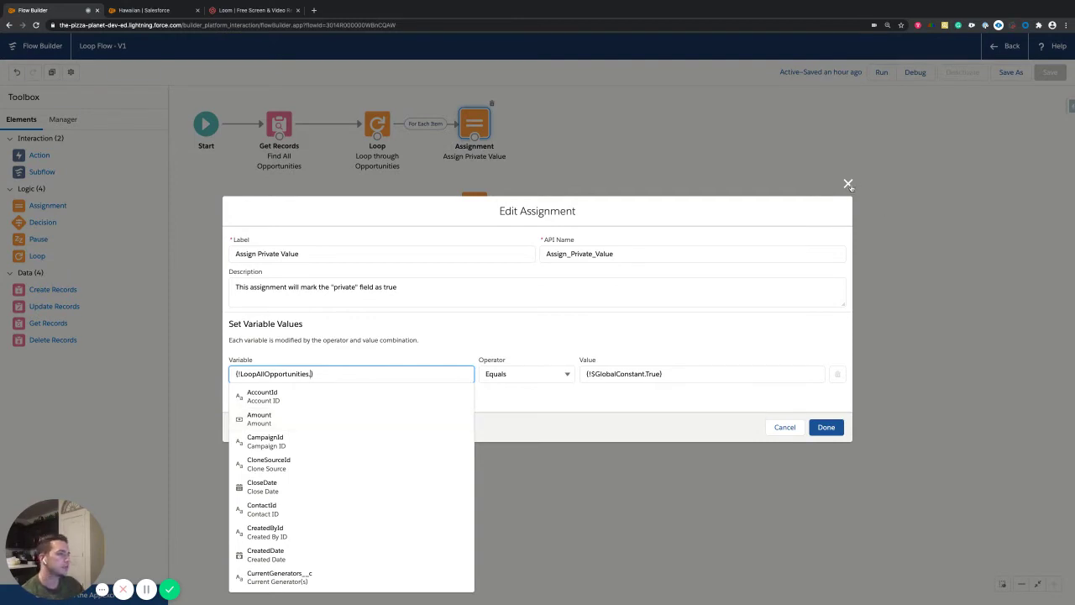
pyautogui.click(848, 183)
pyautogui.click(62, 119)
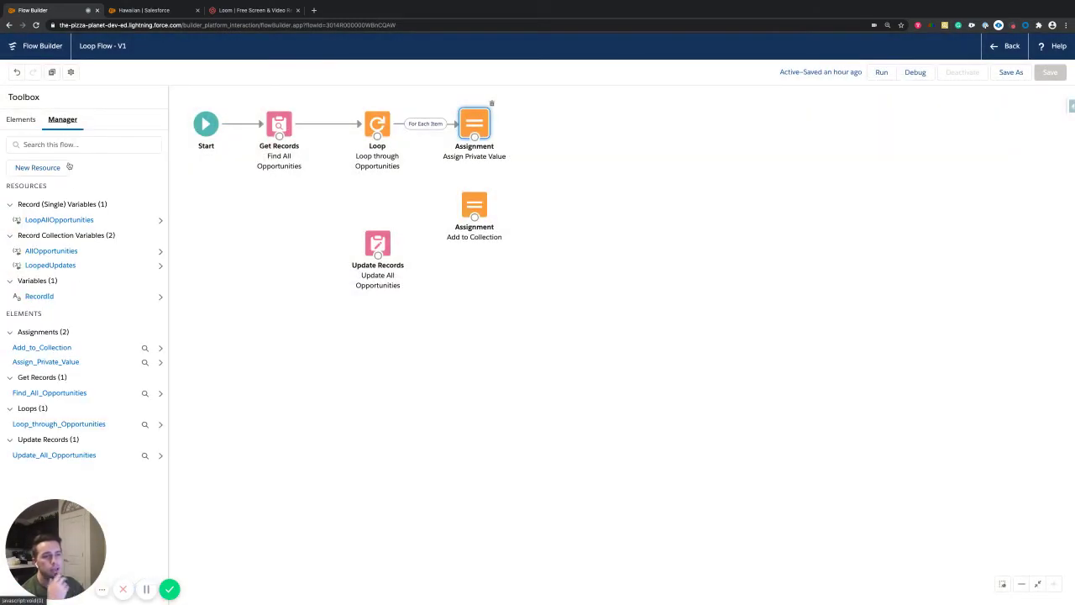
pyautogui.click(83, 221)
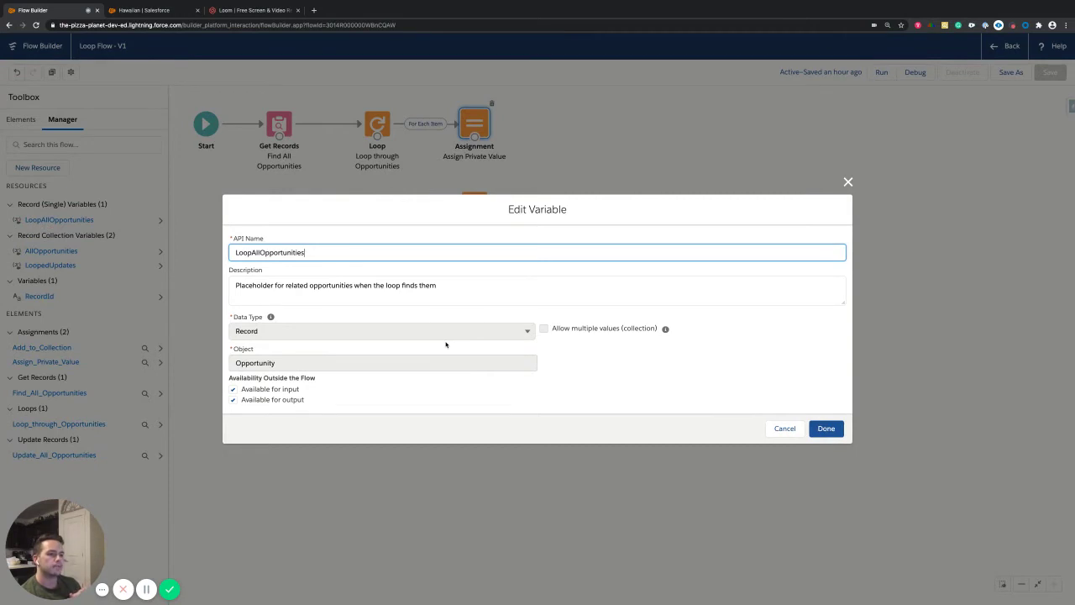
pyautogui.click(272, 335)
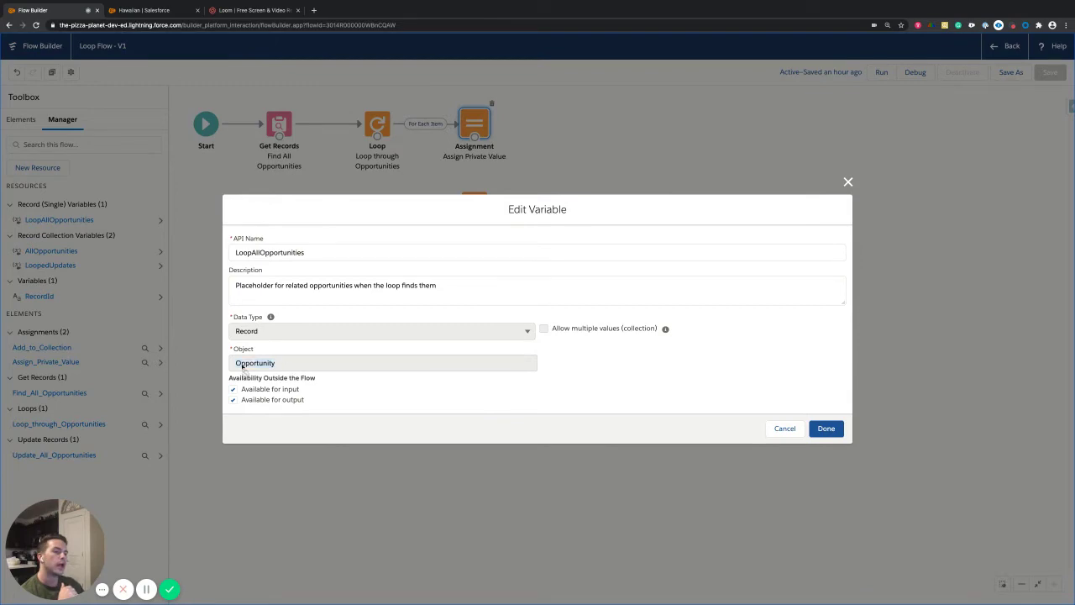
pyautogui.click(825, 428)
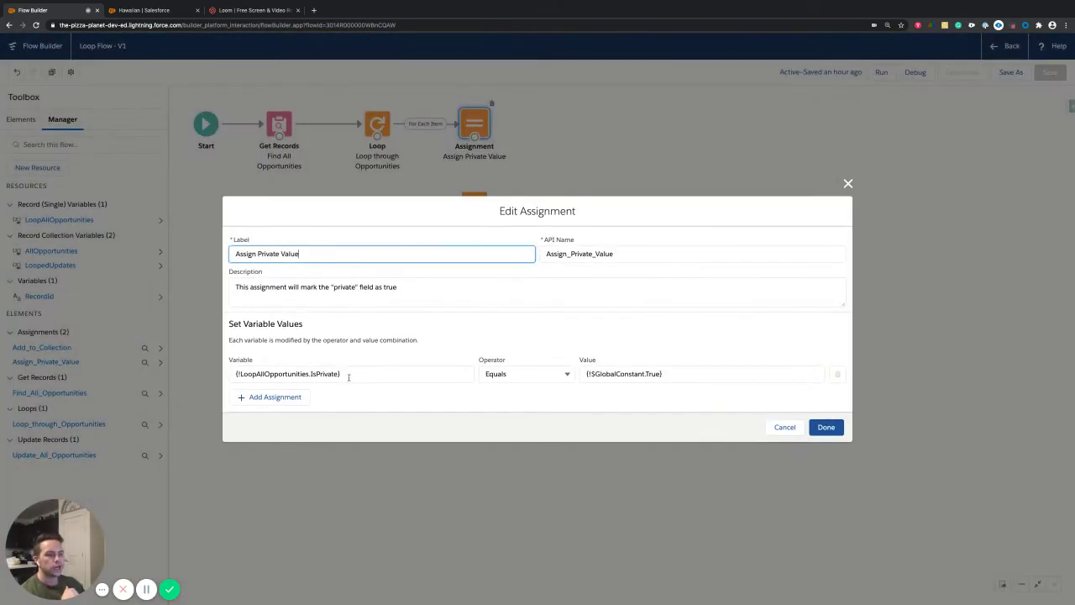
# Set the assignment Variable to {!LoopAllOpportunities.IsPrivate}
pyautogui.click(348, 373)
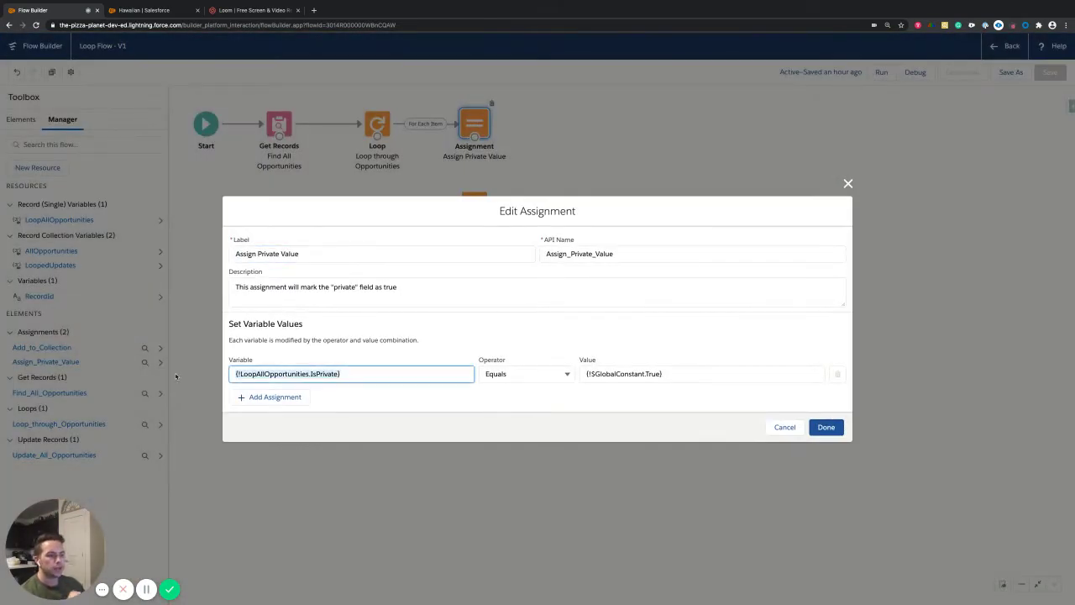
pyautogui.hotkey('ctrl', 'a')
pyautogui.press('BackSpace')
pyautogui.write('loope')
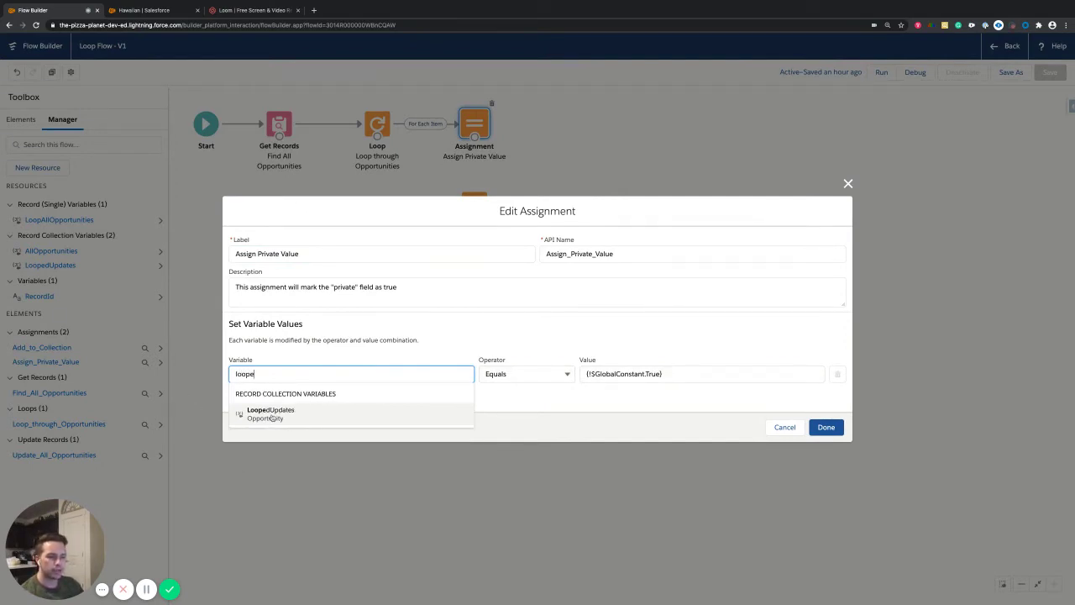
pyautogui.press('BackSpace')
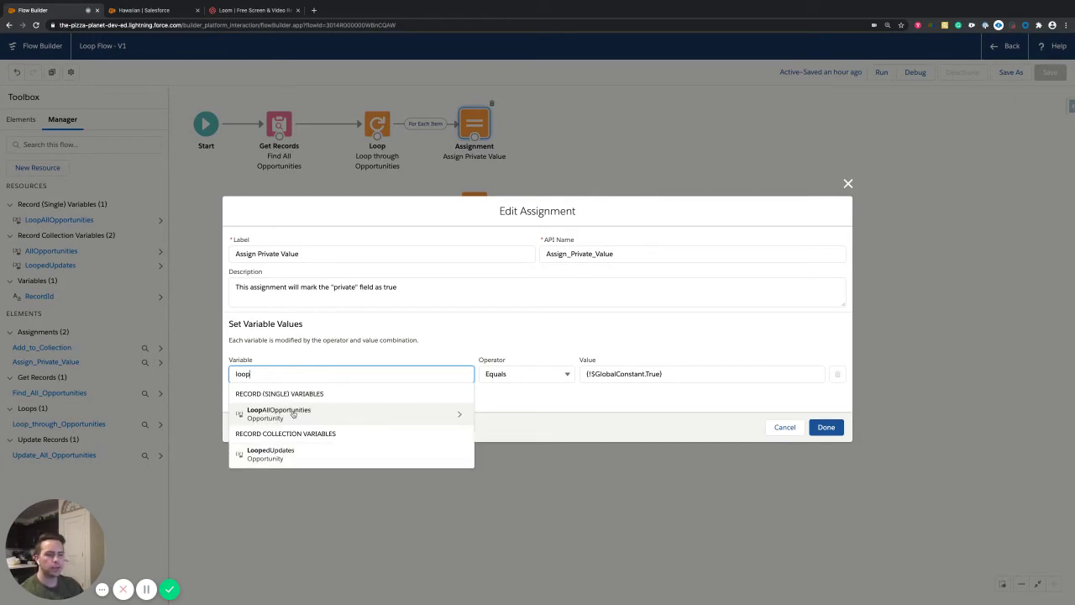
pyautogui.click(294, 415)
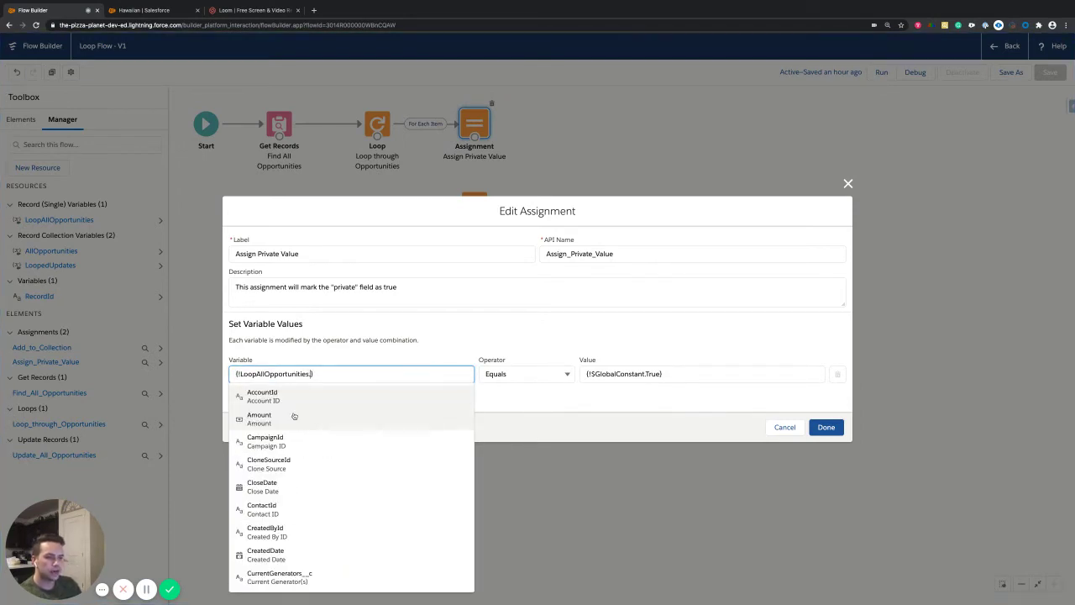
pyautogui.press('BackSpace')
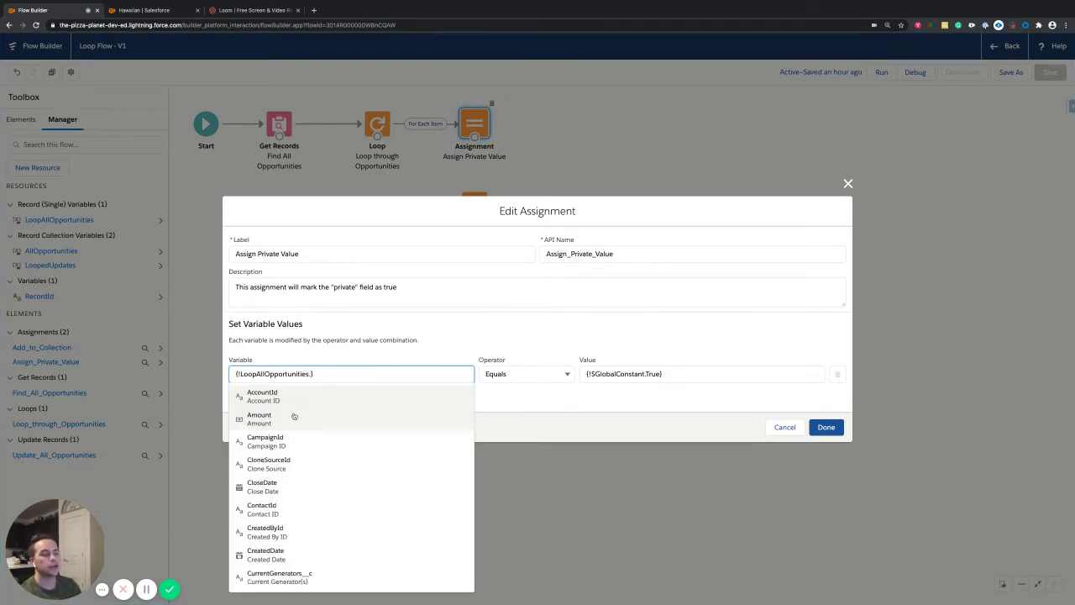
pyautogui.write('.')
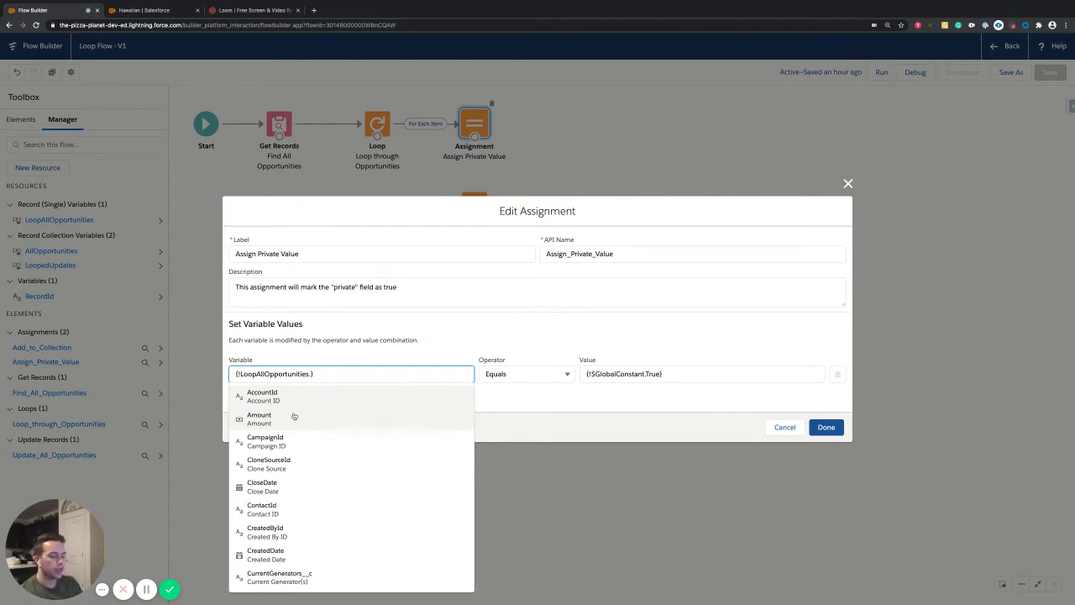
pyautogui.write('isp')
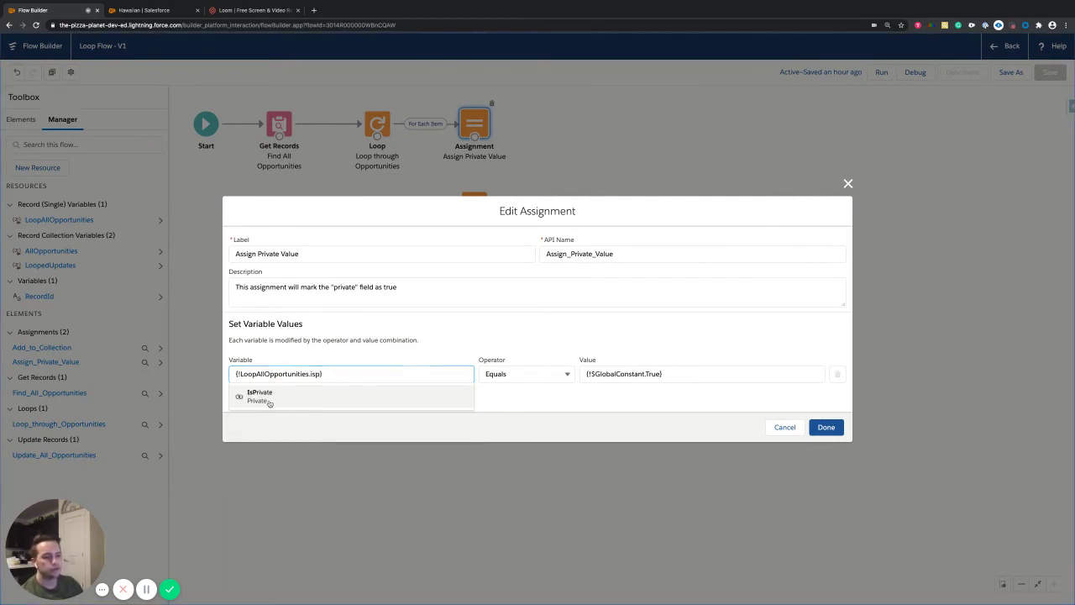
pyautogui.click(269, 402)
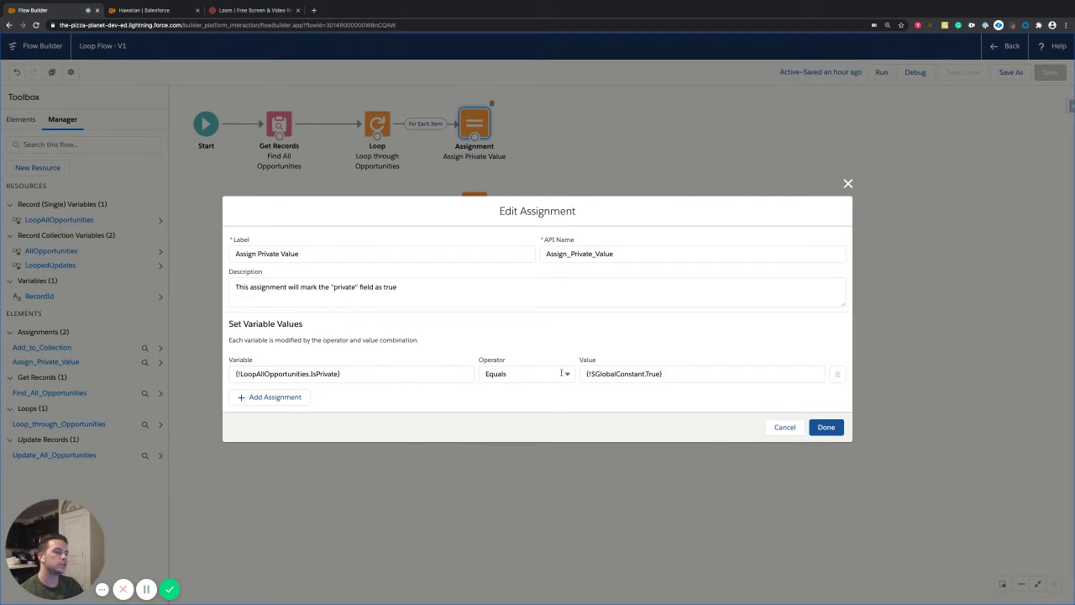
# Set the Value to {!$GlobalConstant.True} and save the assignment
pyautogui.click(666, 374)
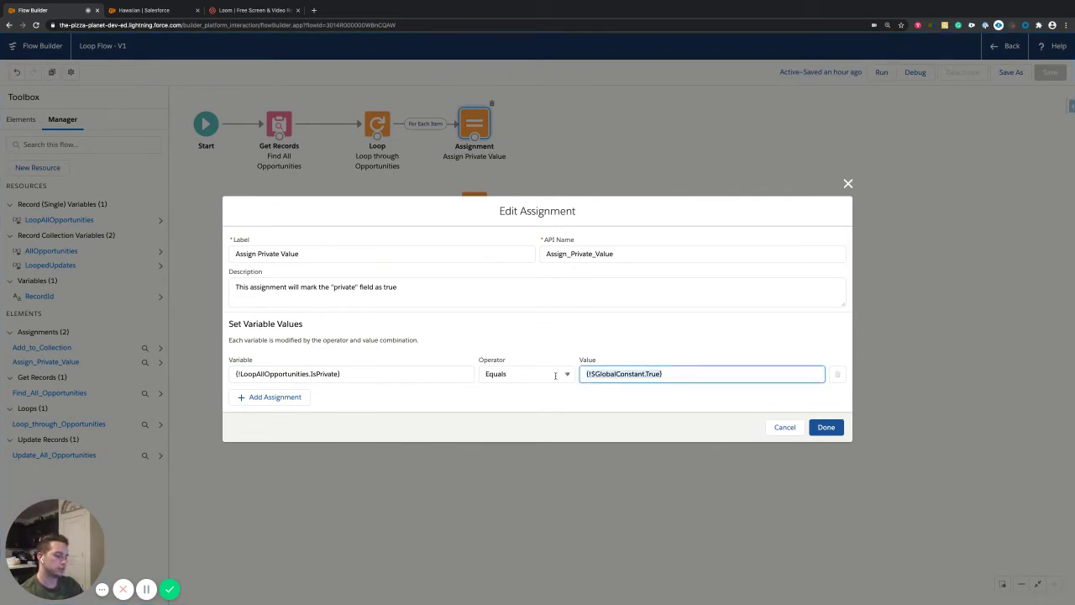
pyautogui.press('BackSpace')
pyautogui.write('true')
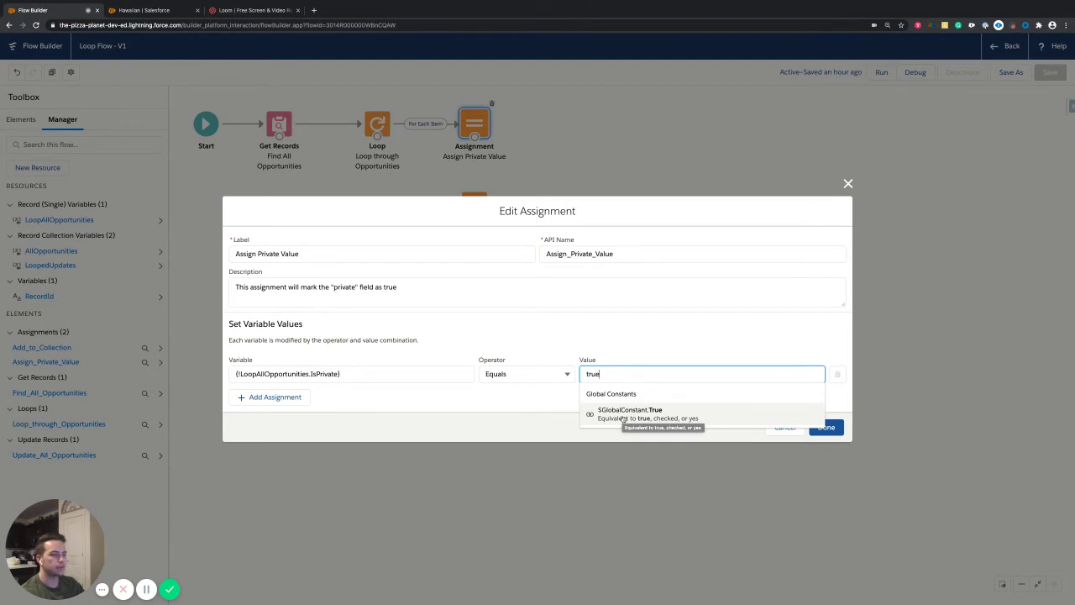
pyautogui.click(623, 414)
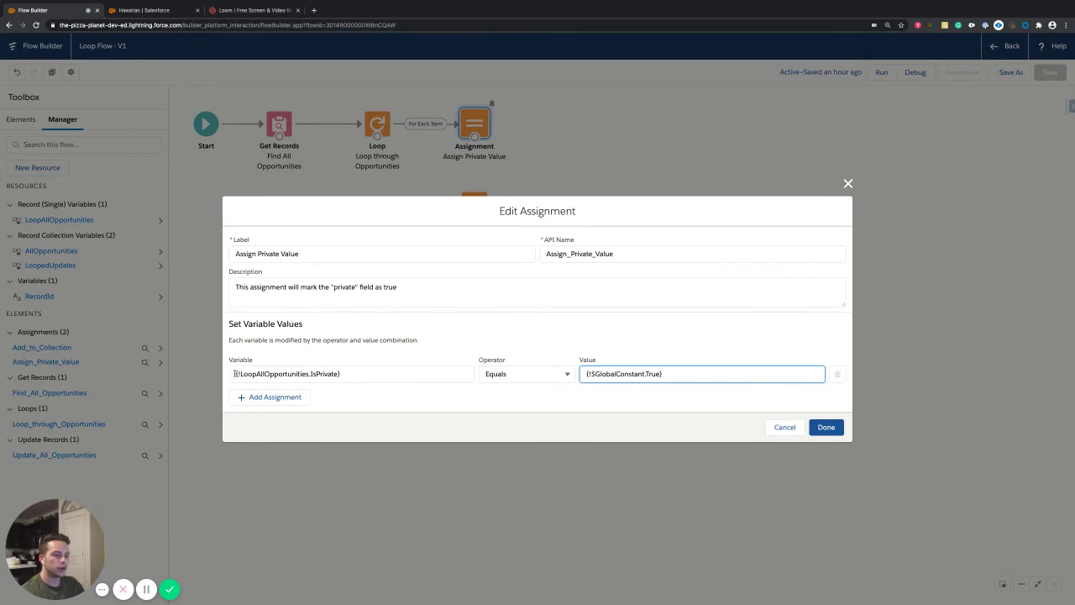
pyautogui.moveTo(236, 374); pyautogui.dragTo(311, 375)
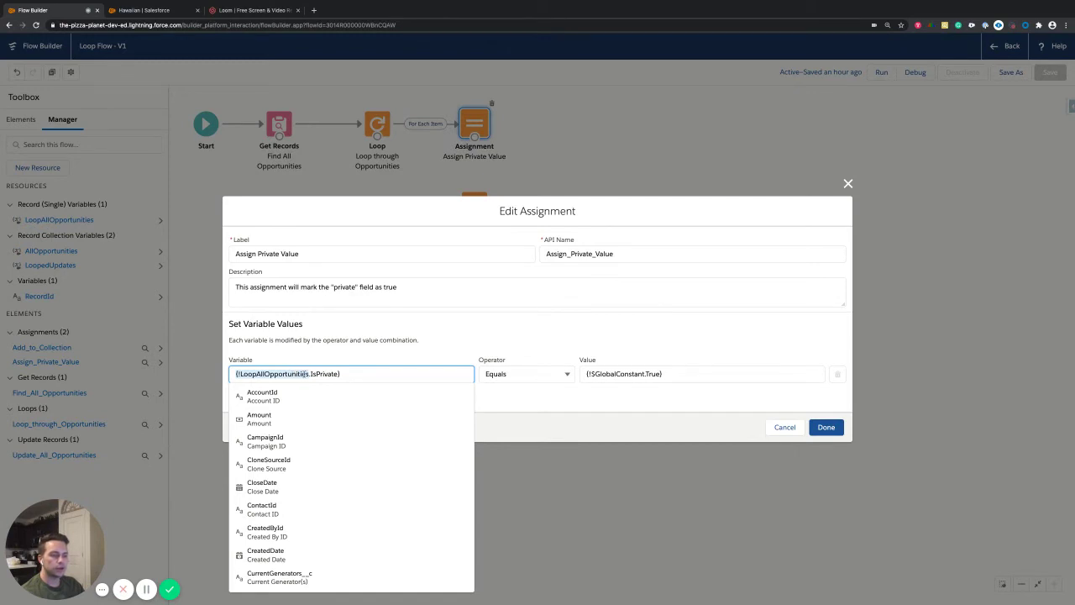
pyautogui.moveTo(311, 374); pyautogui.dragTo(339, 374)
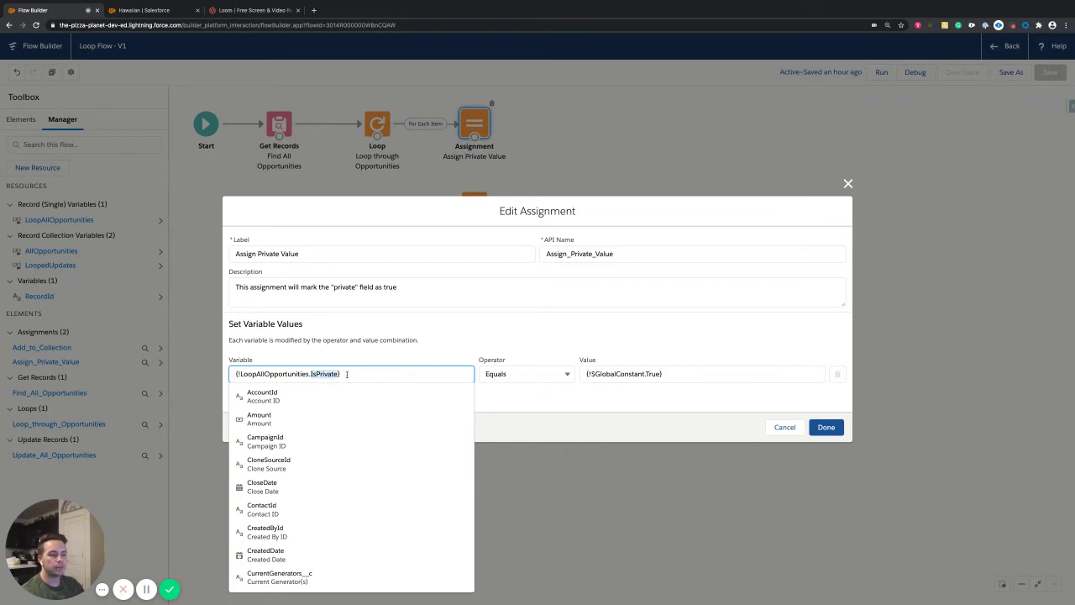
pyautogui.click(587, 394)
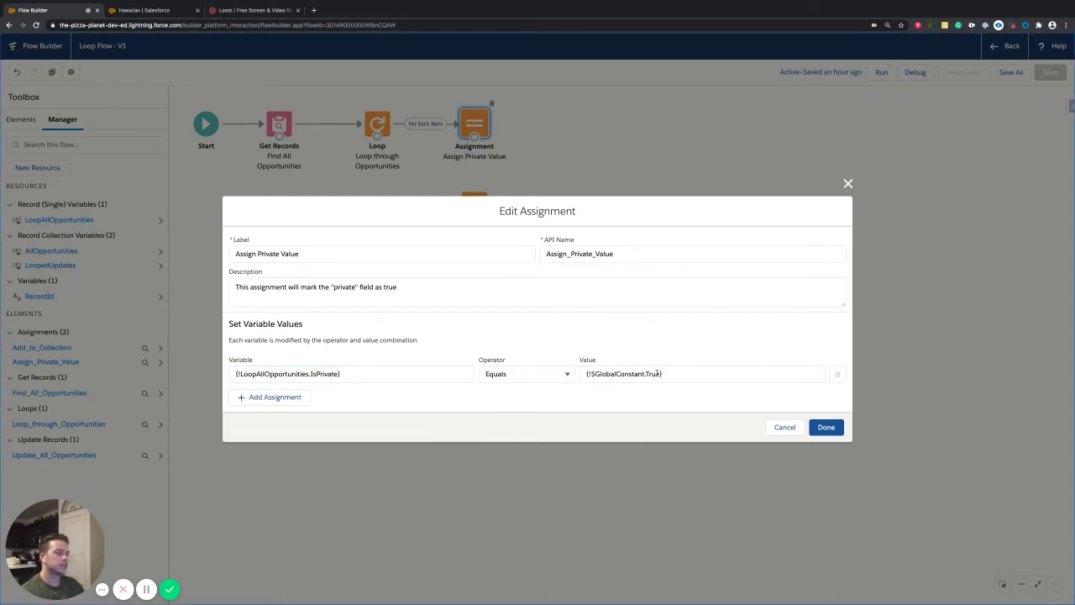
pyautogui.click(827, 428)
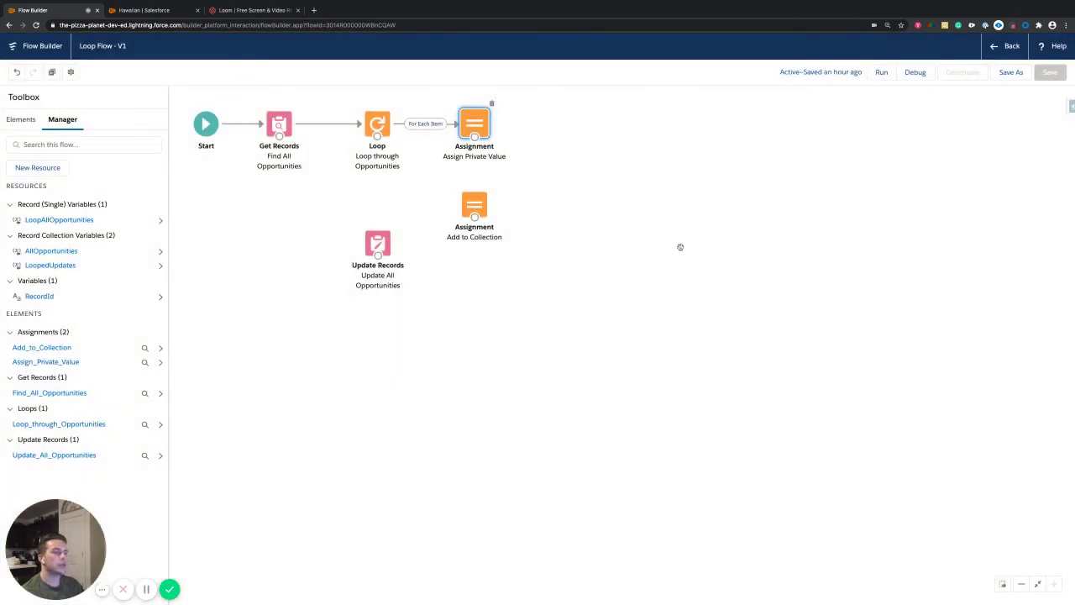
# Draw the connector from Assign Private Value's bottom node back into the Loop element
pyautogui.click(669, 245)
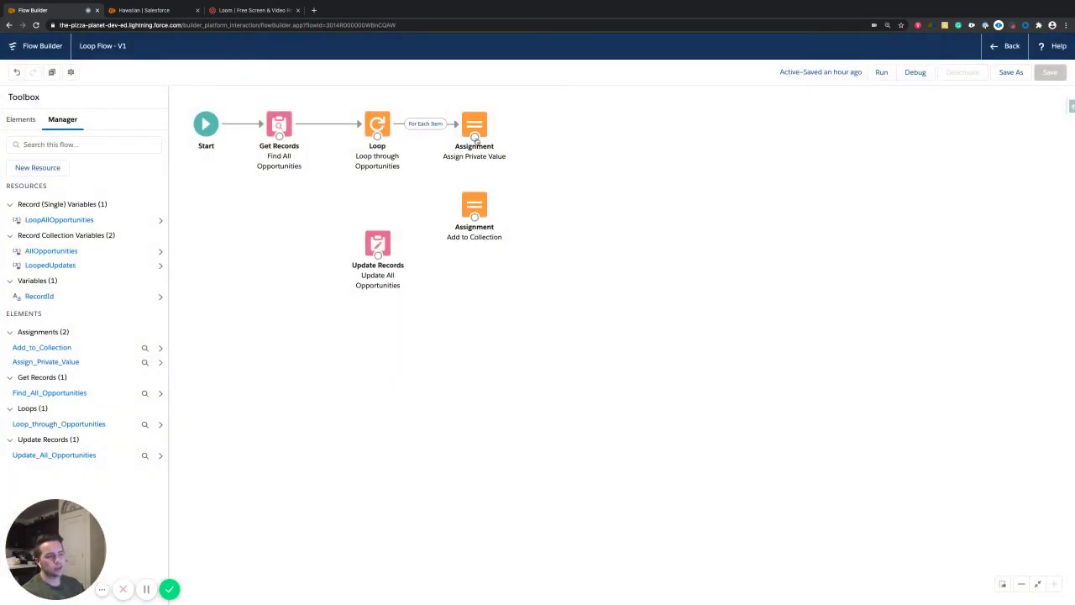
pyautogui.moveTo(477, 167); pyautogui.dragTo(475, 206)
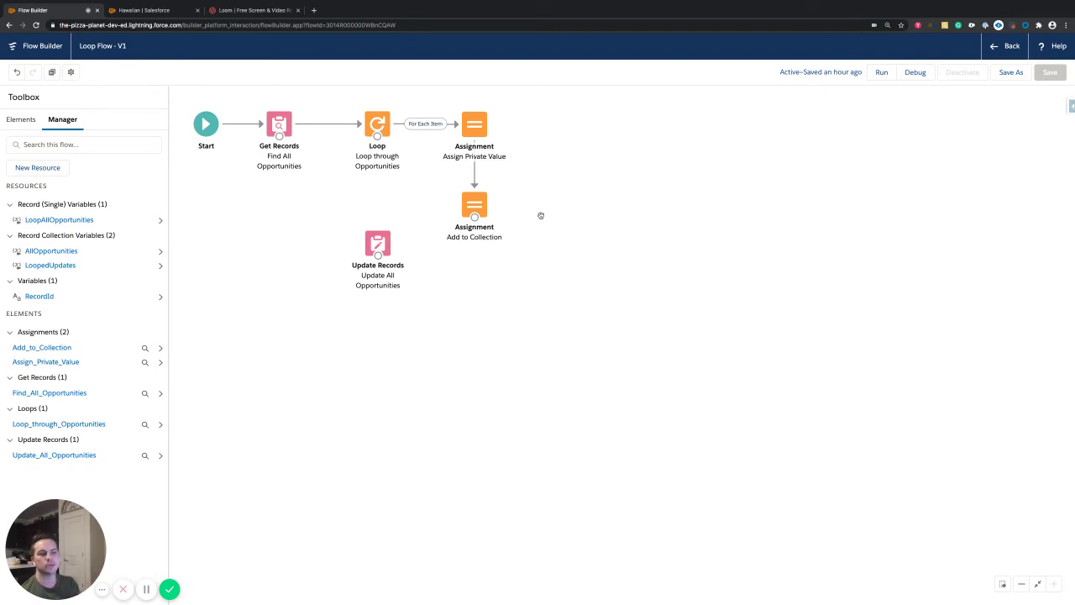
pyautogui.moveTo(474, 179); pyautogui.dragTo(475, 182)
pyautogui.moveTo(474, 139); pyautogui.dragTo(380, 126)
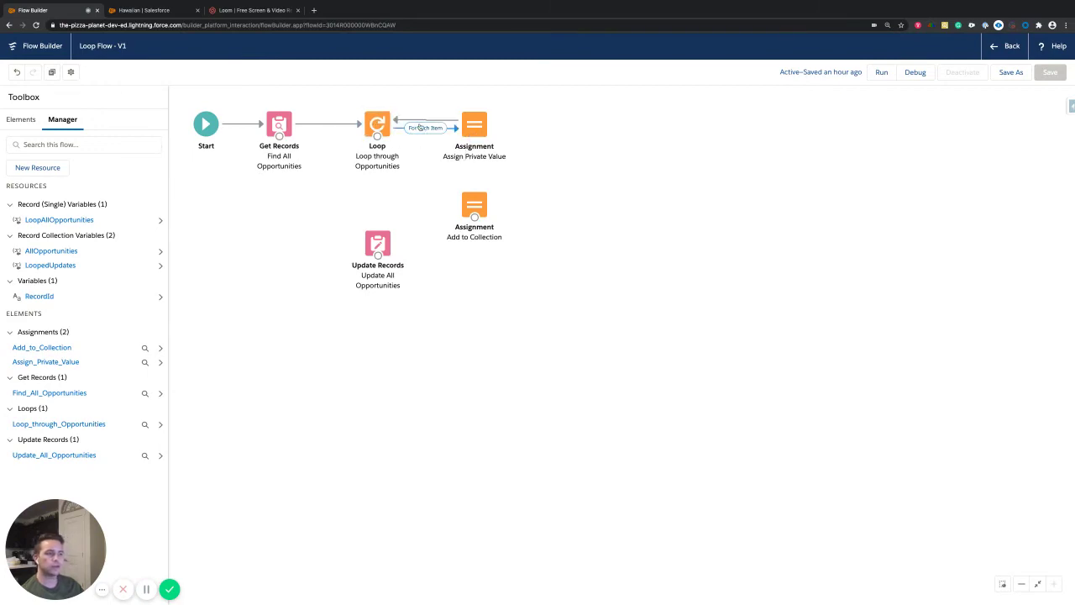
# Inspect the Loop's {!LoopAllOpportunities} variable in Edit Loop, then bring up the Hawaiian opportunity record
pyautogui.doubleClick(380, 124)
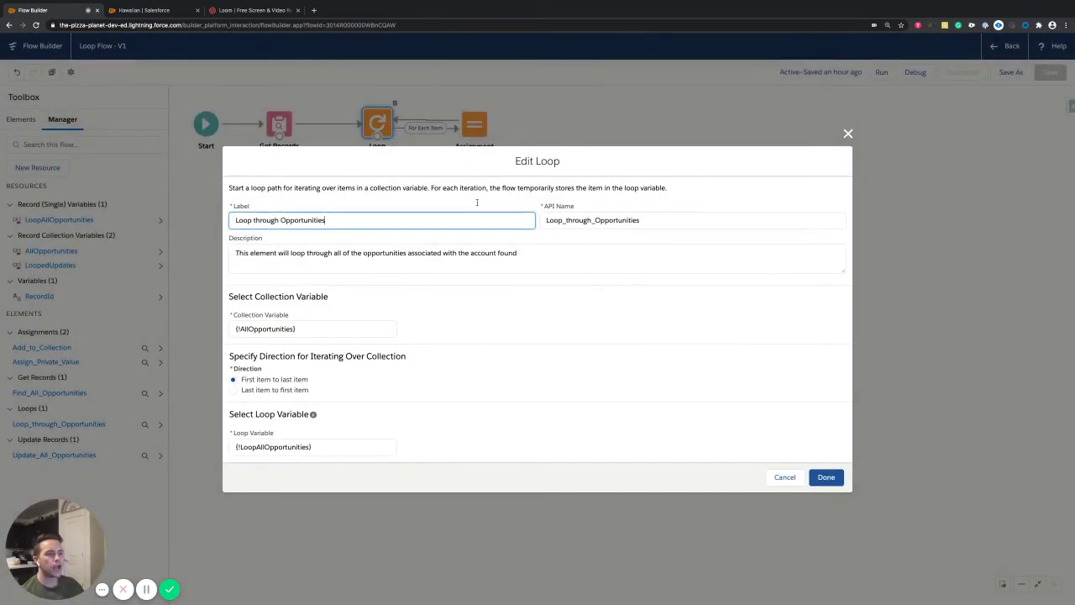
pyautogui.click(311, 447)
pyautogui.moveTo(311, 446); pyautogui.dragTo(225, 449)
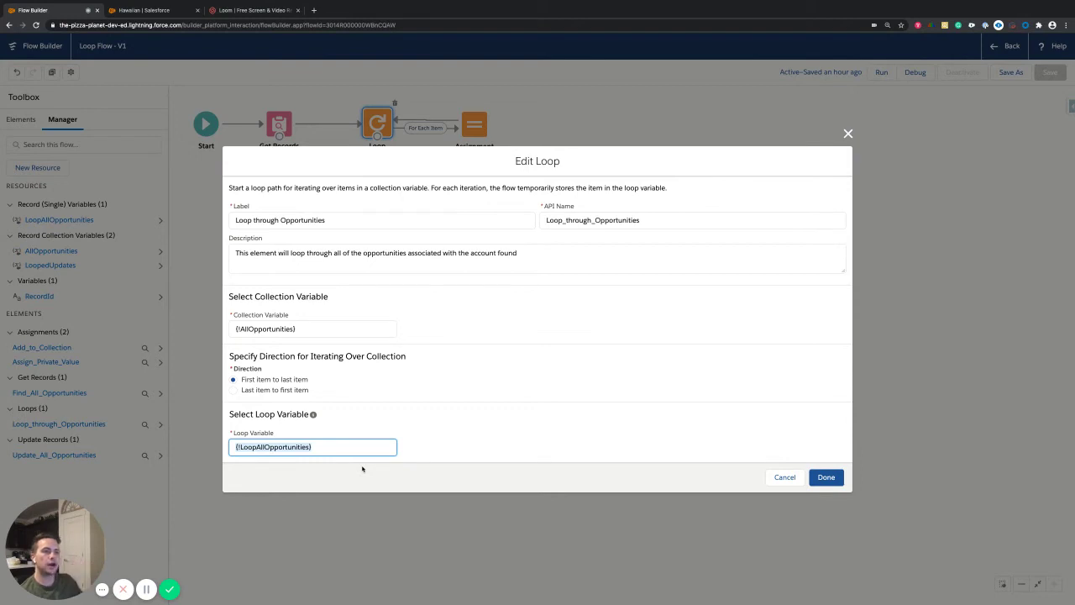
pyautogui.click(159, 10)
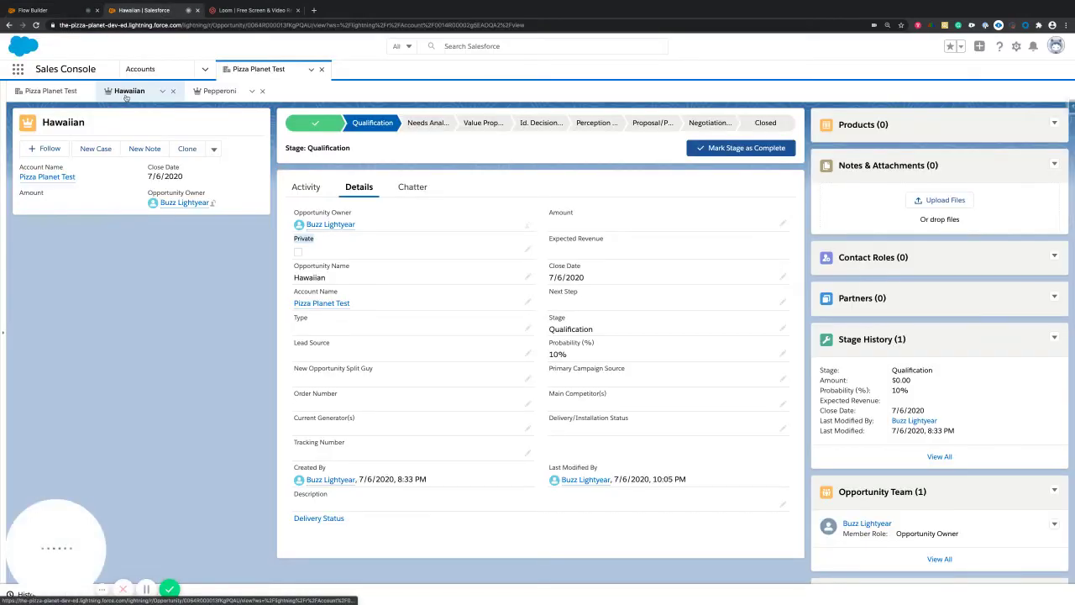
# Confirm Private is still unticked on the Hawaiian and Pepperoni opportunities, then return to the loop settings
pyautogui.click(307, 240)
pyautogui.doubleClick(306, 239)
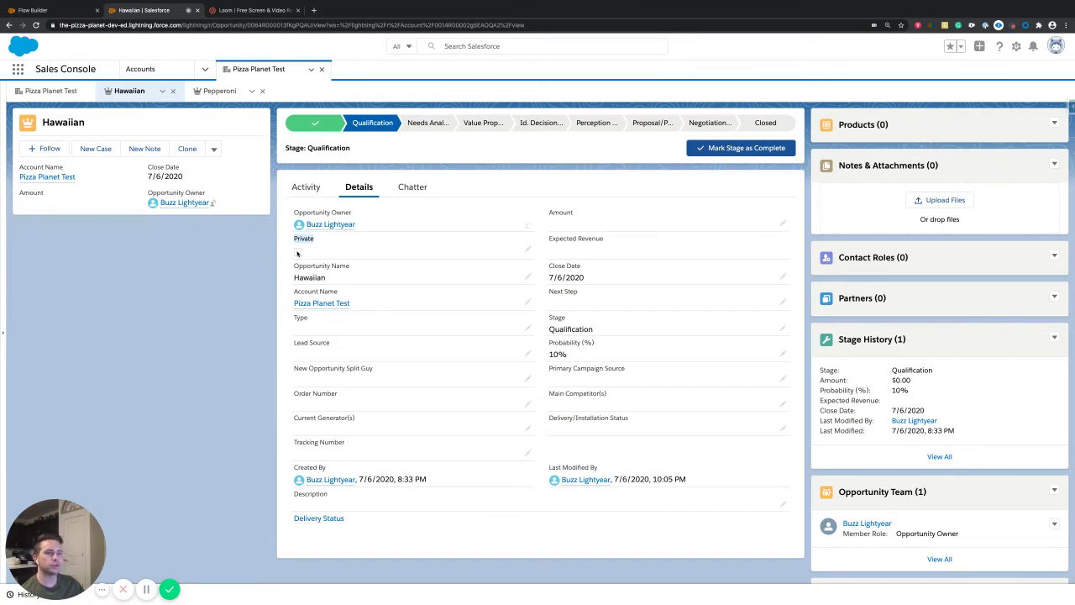
pyautogui.click(78, 11)
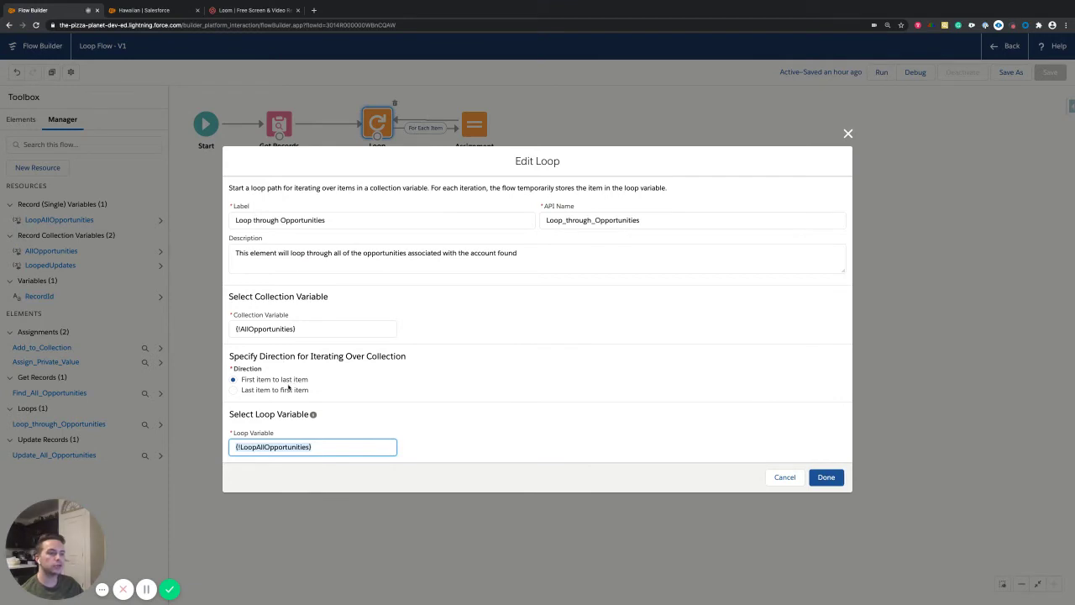
pyautogui.click(163, 12)
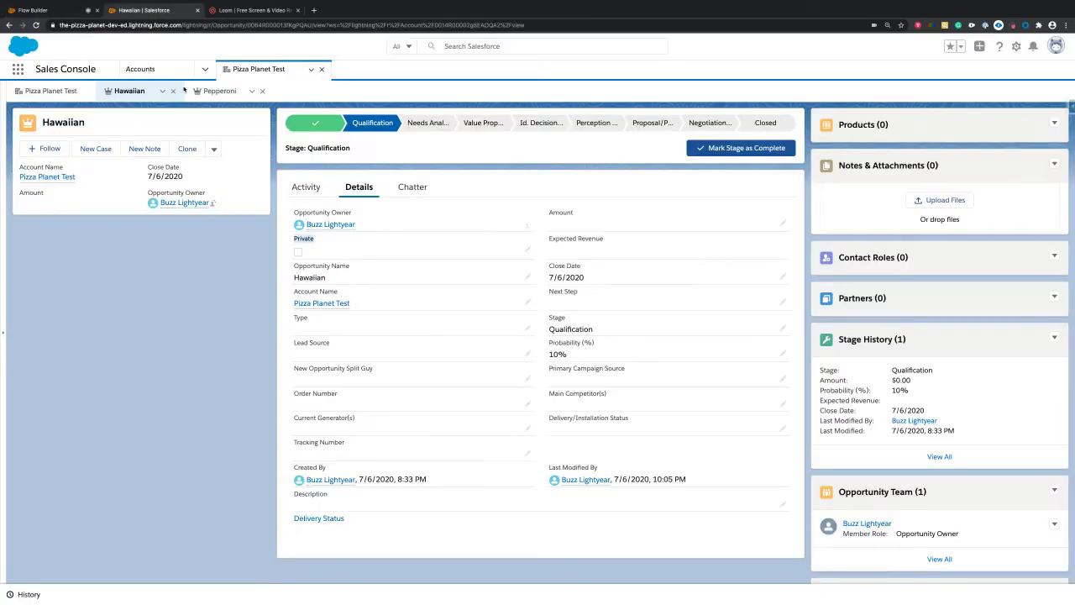
pyautogui.click(217, 92)
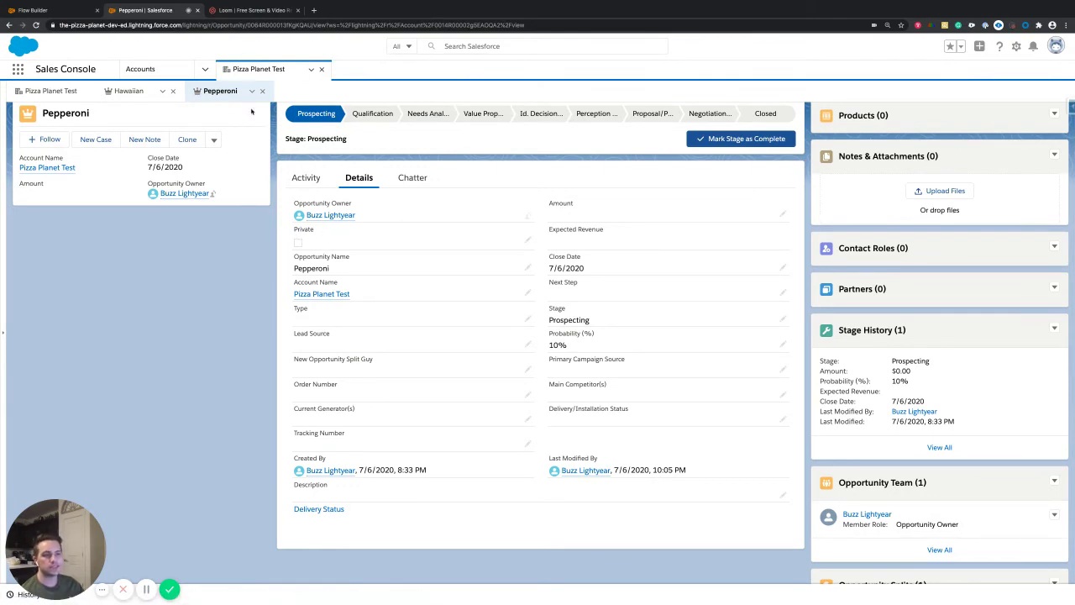
pyautogui.click(50, 10)
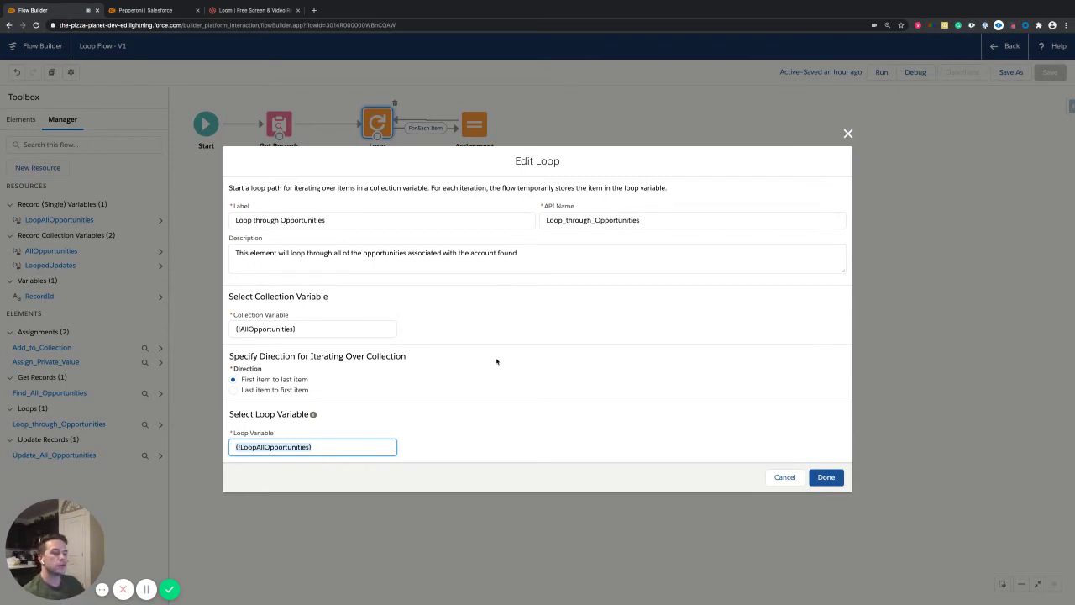
# Link Assign Private Value to Add to Collection, set to add {!LoopAllOpportunities} into {!LoopedUpdates}
pyautogui.click(848, 135)
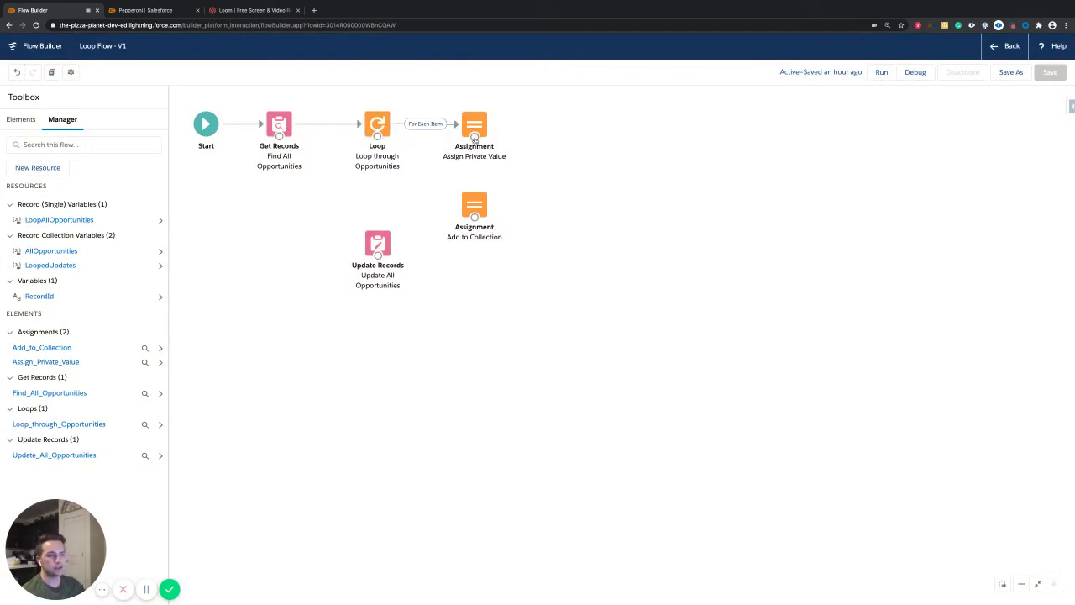
pyautogui.moveTo(474, 136); pyautogui.dragTo(480, 215)
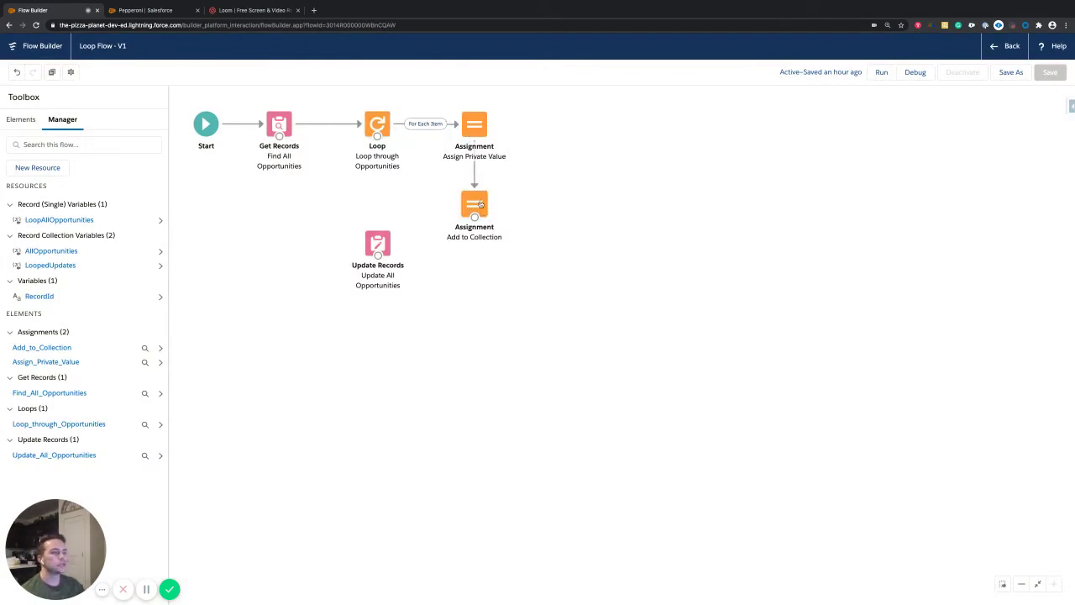
pyautogui.doubleClick(476, 204)
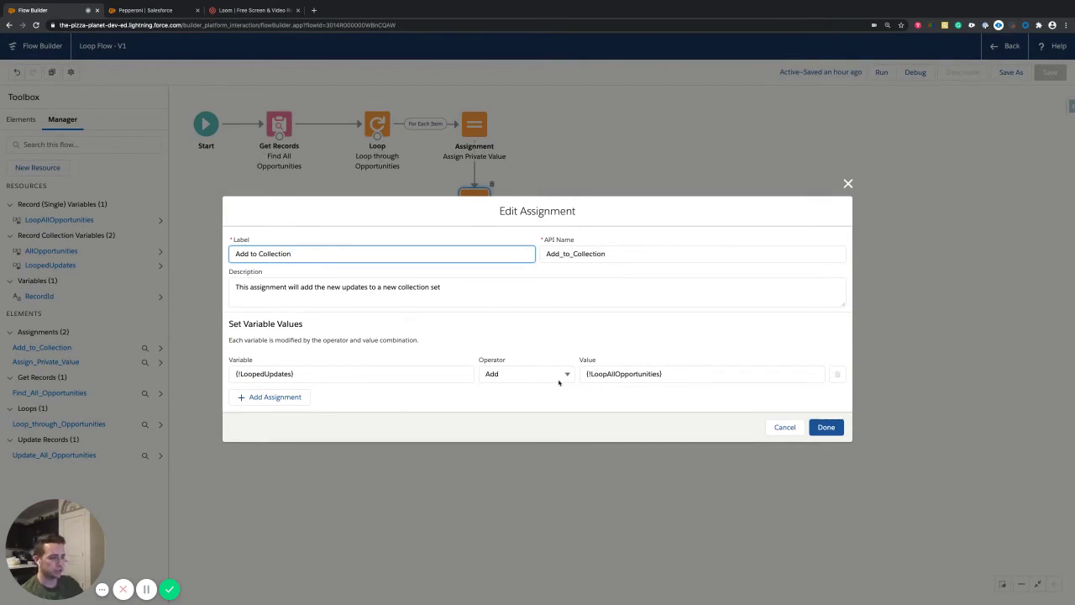
pyautogui.moveTo(685, 375); pyautogui.dragTo(575, 375)
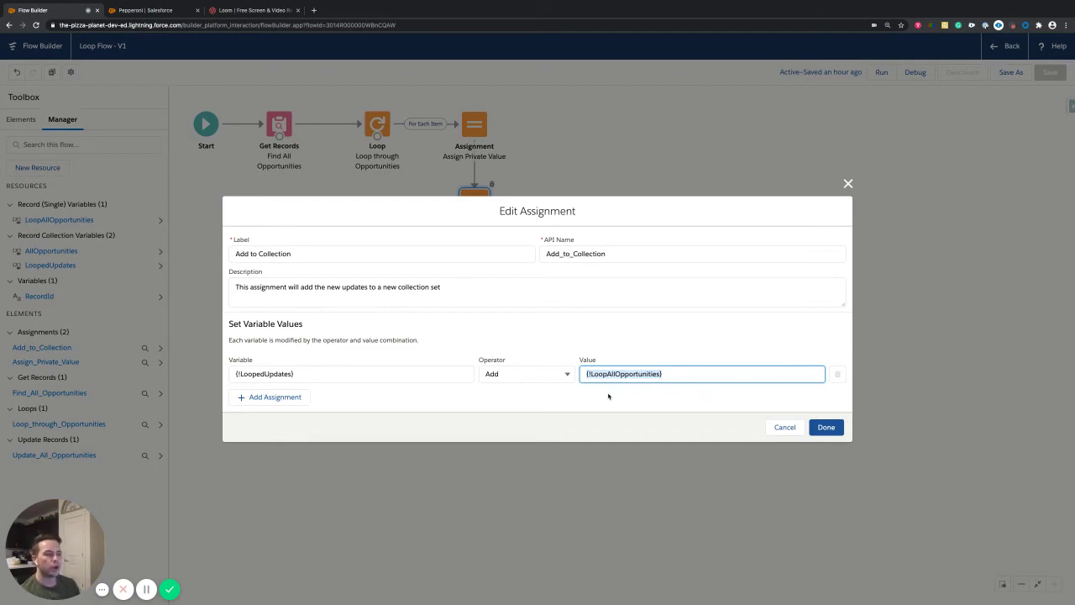
pyautogui.click(311, 374)
pyautogui.moveTo(310, 375); pyautogui.dragTo(225, 374)
pyautogui.press('BackSpace')
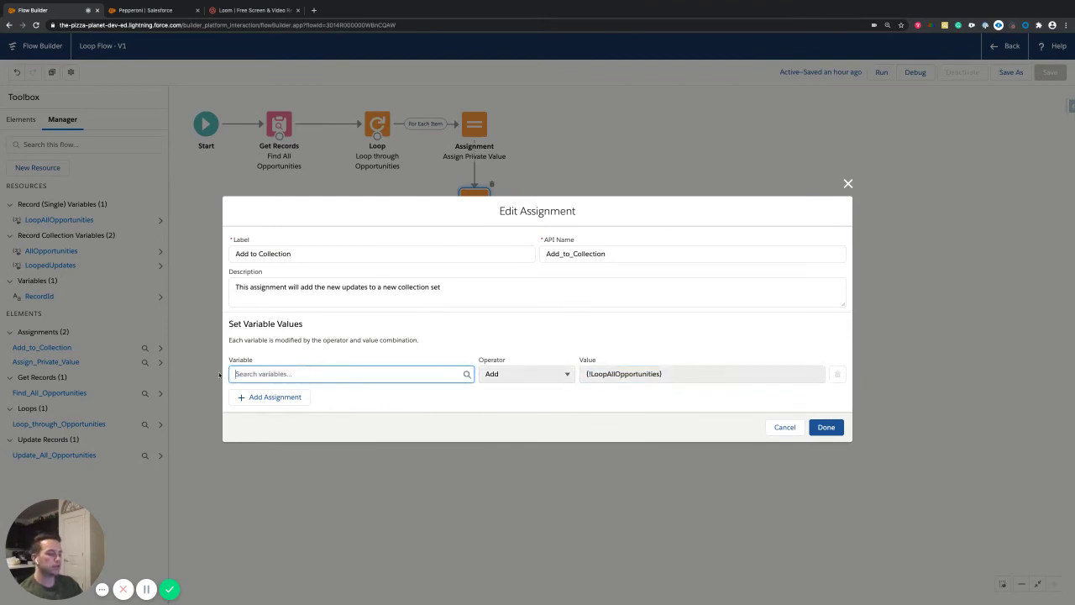
pyautogui.write('loope')
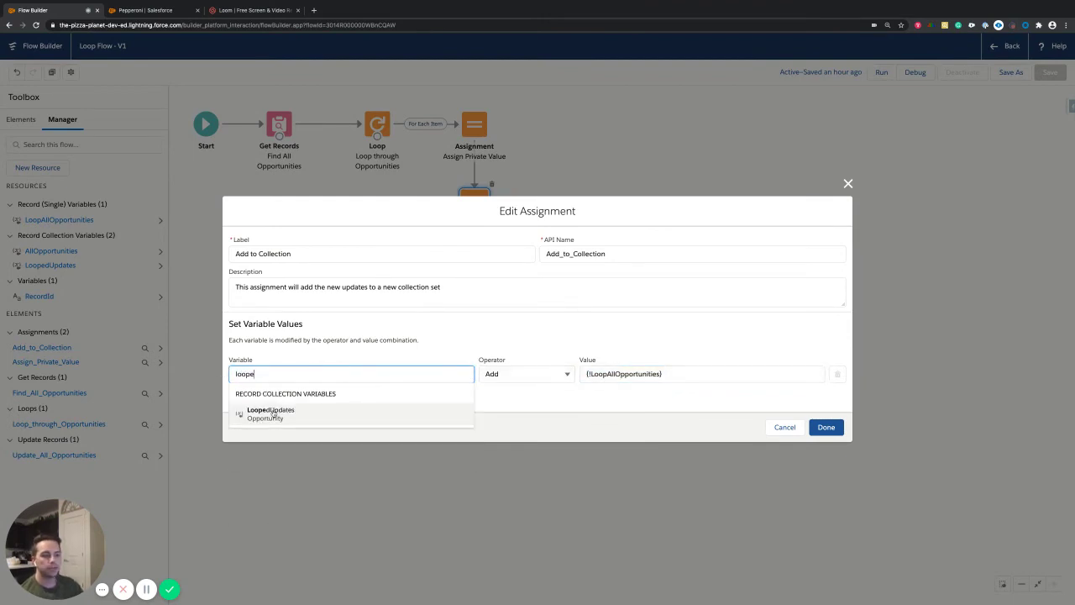
pyautogui.click(273, 413)
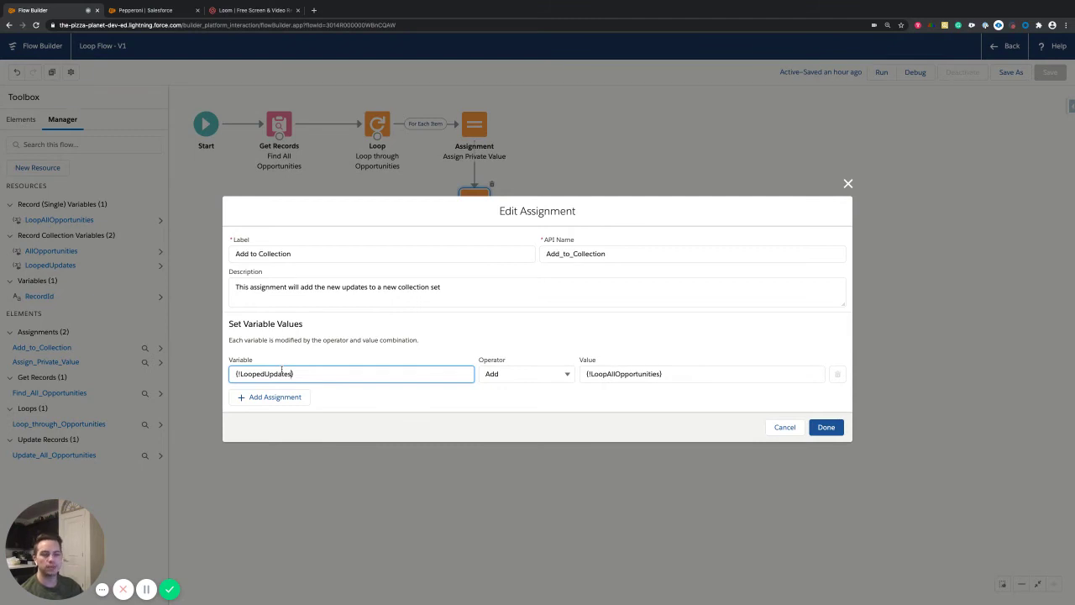
pyautogui.click(825, 427)
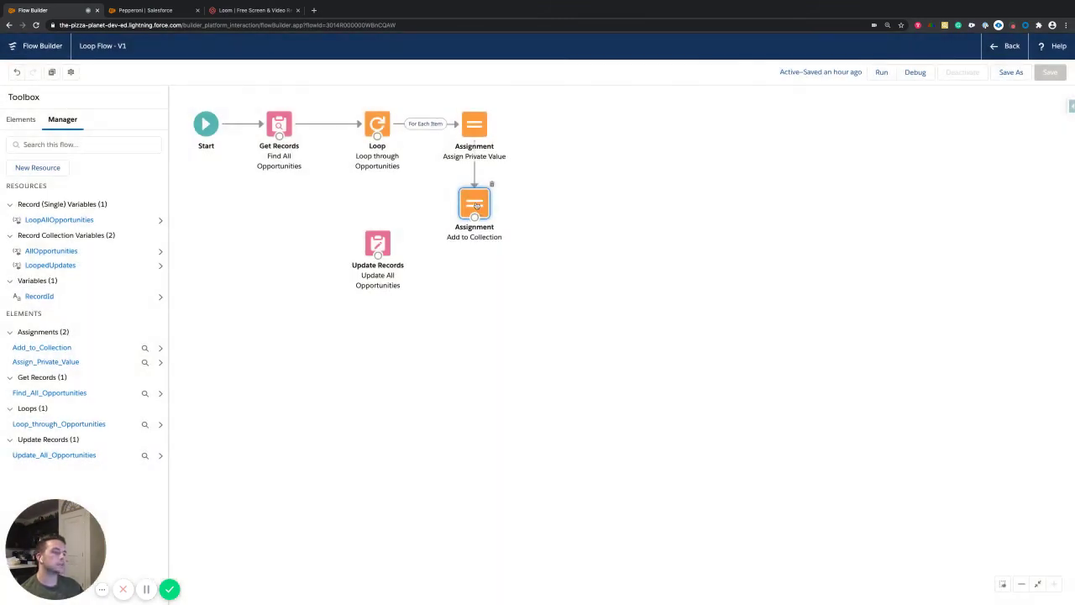
# Replace Add to Collection's loop-back connector with a connector leading to Update Records
pyautogui.moveTo(474, 219); pyautogui.dragTo(384, 128)
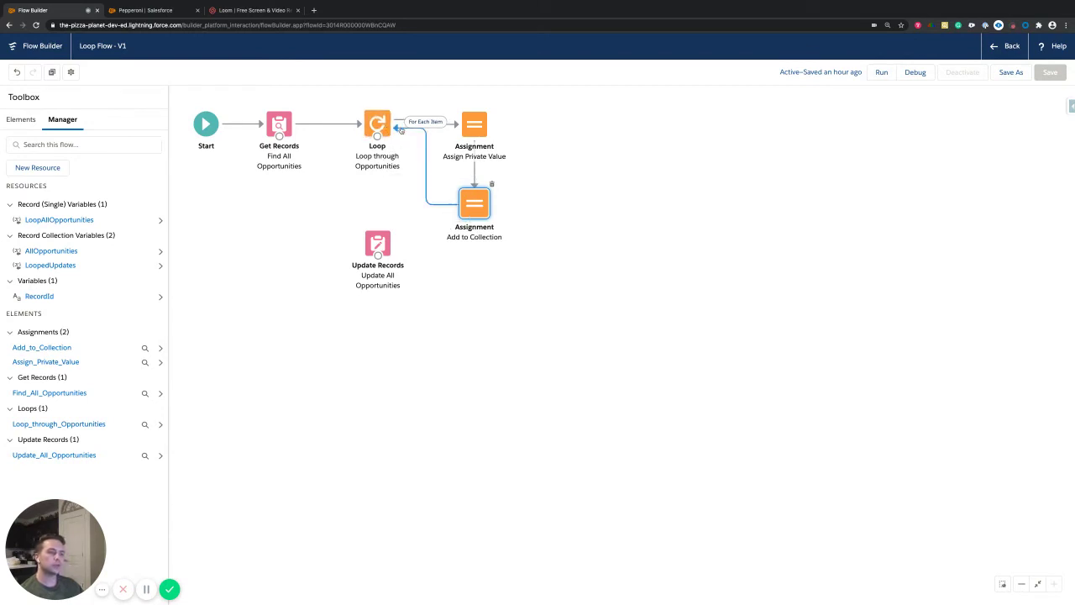
pyautogui.click(425, 165)
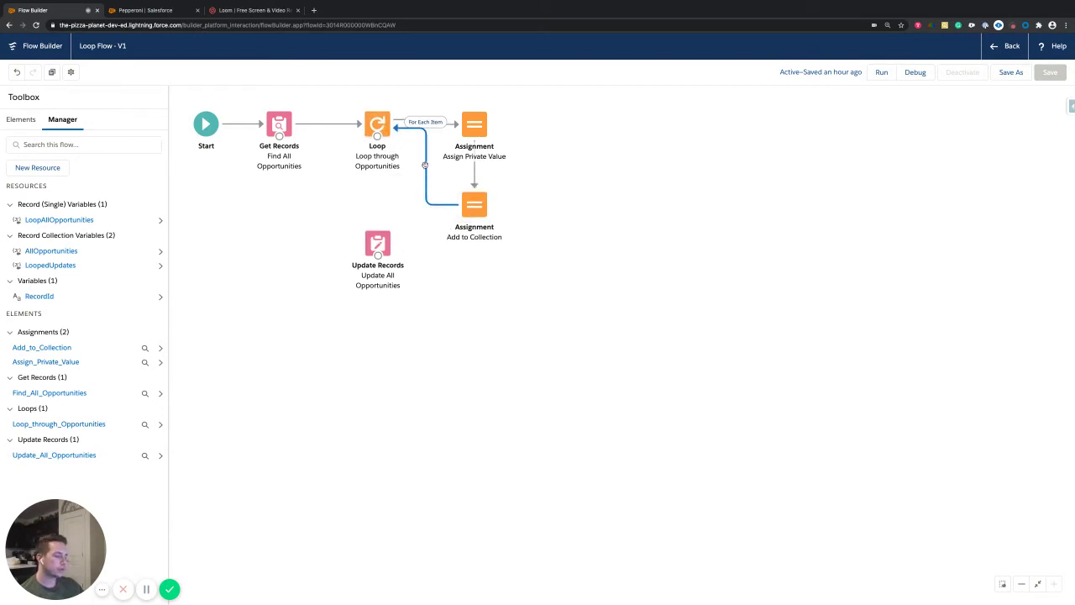
pyautogui.press('Delete')
pyautogui.moveTo(474, 218); pyautogui.dragTo(378, 244)
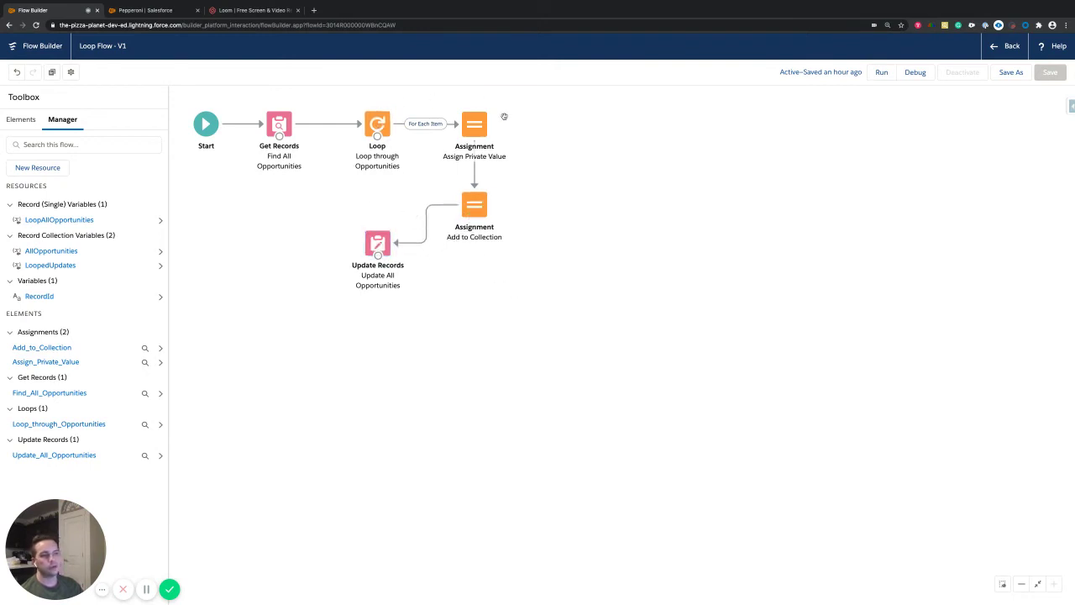
# Reposition the Loop element between Get Records and Assignment and recentre the diagram
pyautogui.moveTo(377, 125); pyautogui.dragTo(377, 63)
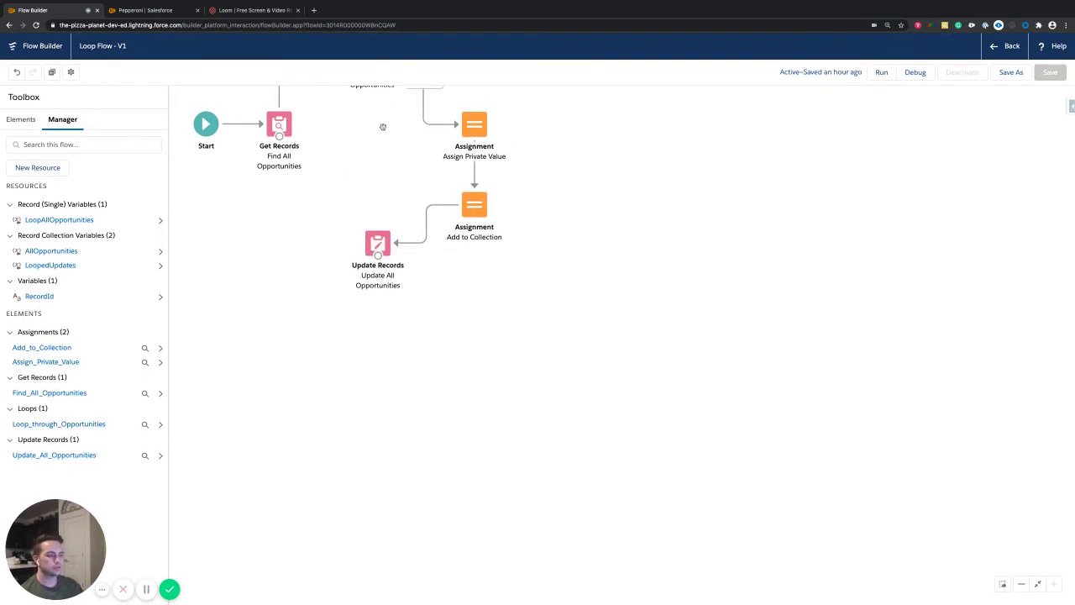
pyautogui.scroll(5, 391, 150)
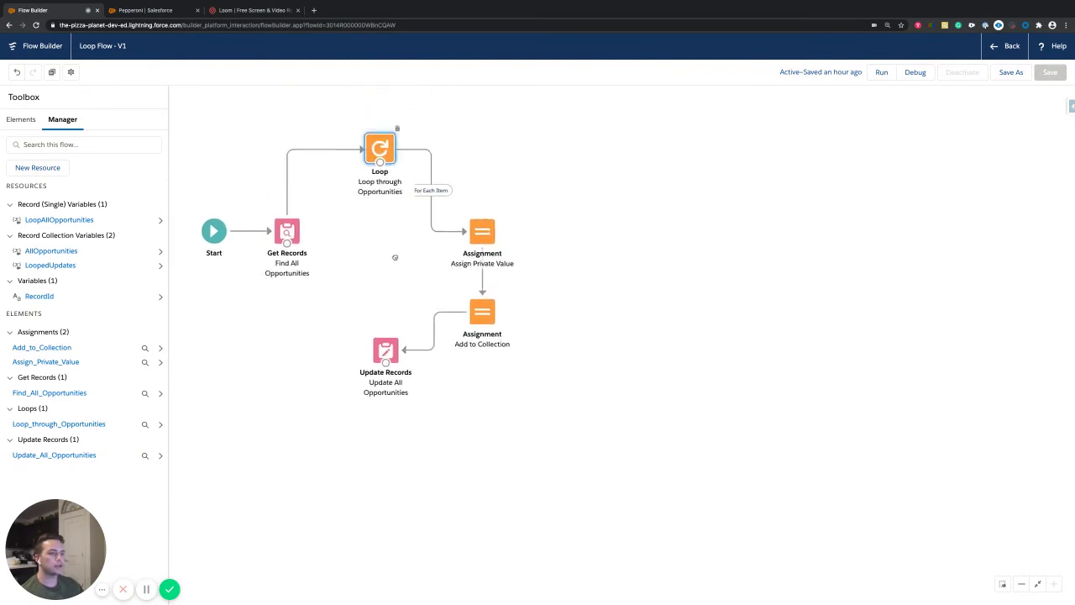
pyautogui.moveTo(394, 151); pyautogui.dragTo(402, 235)
pyautogui.moveTo(602, 283); pyautogui.dragTo(588, 224)
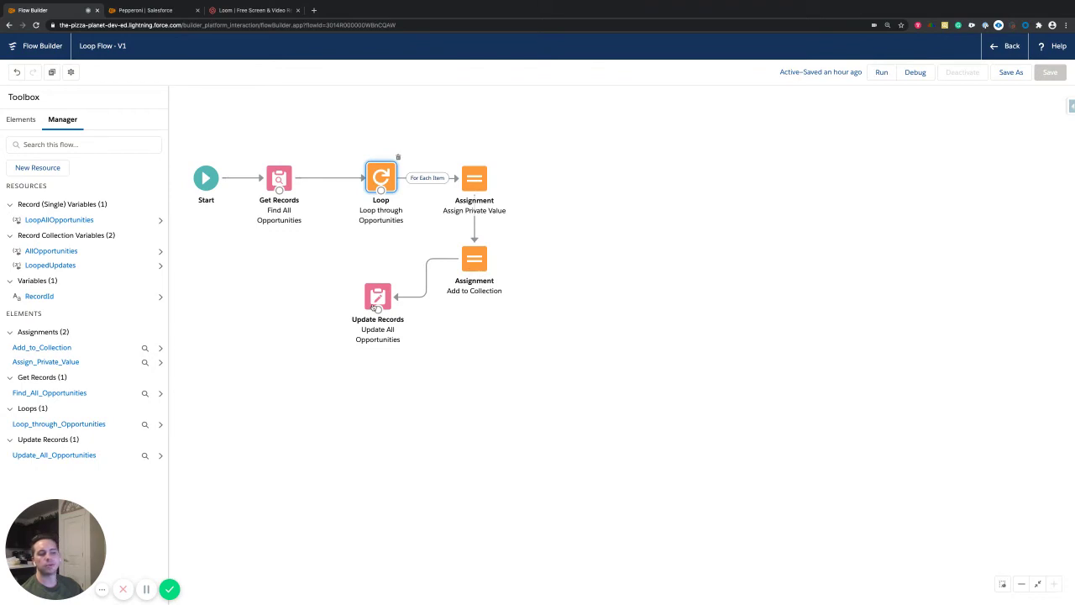
# Reconnect Add to Collection to the Loop and route After Last Item into Update All Opportunities
pyautogui.click(410, 297)
pyautogui.press('Delete')
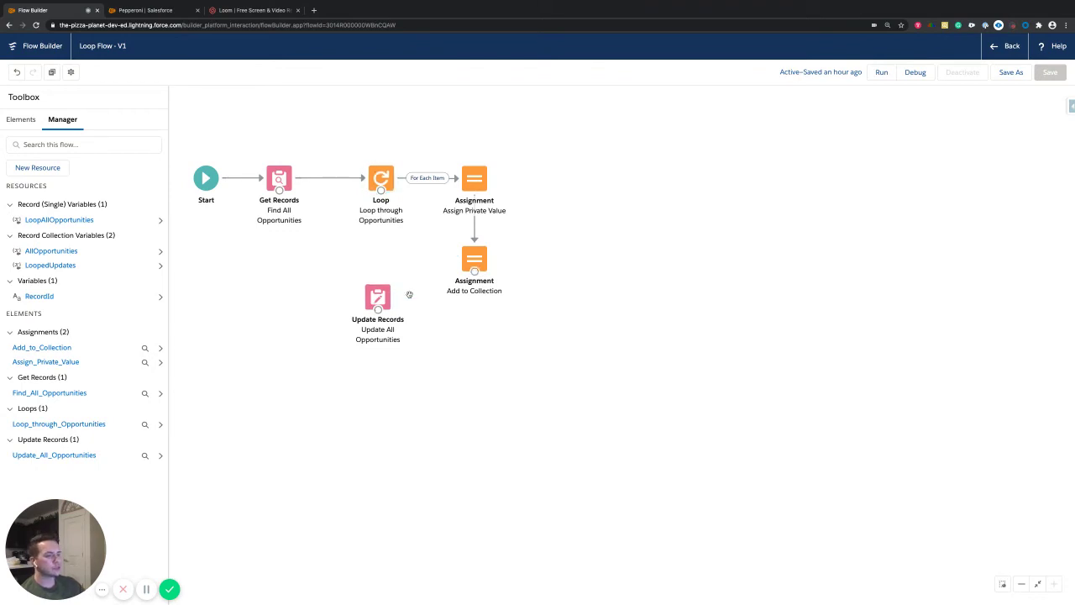
pyautogui.moveTo(474, 272); pyautogui.dragTo(388, 180)
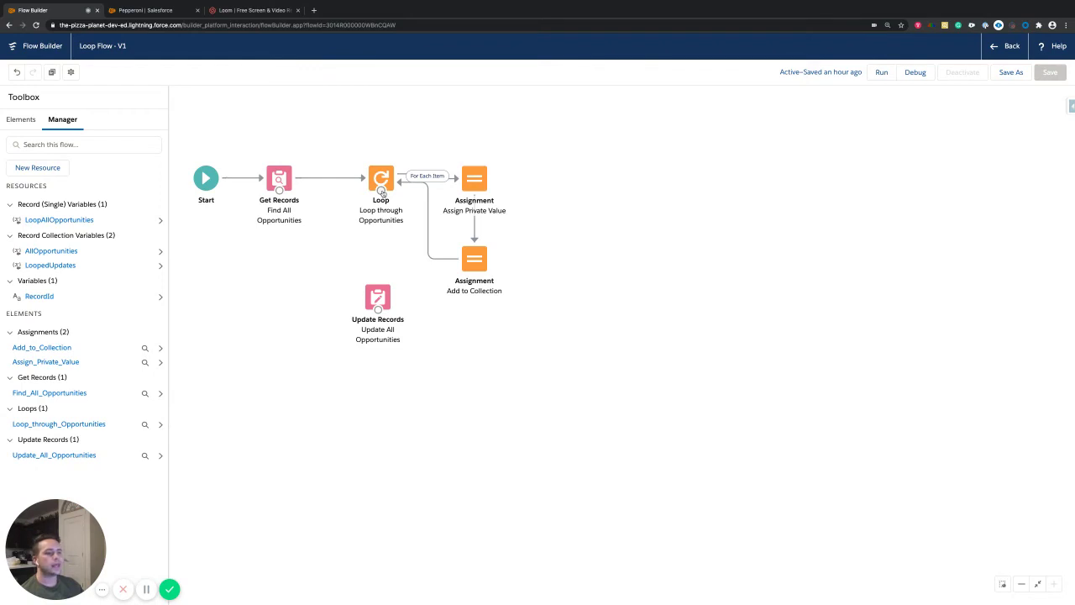
pyautogui.moveTo(382, 192); pyautogui.dragTo(379, 301)
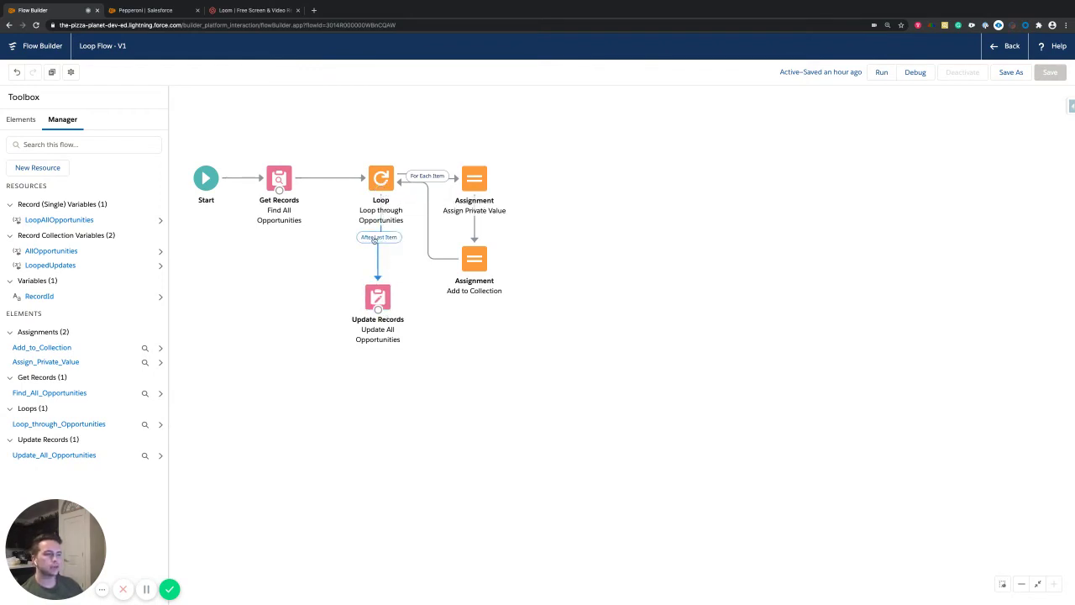
pyautogui.moveTo(377, 295); pyautogui.dragTo(381, 291)
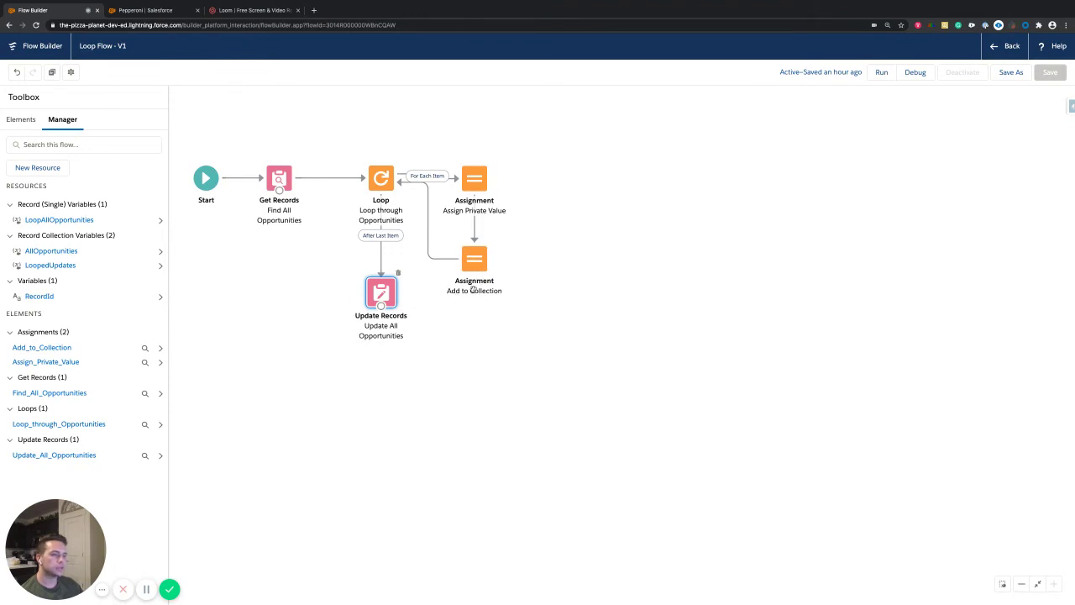
pyautogui.doubleClick(380, 181)
pyautogui.moveTo(316, 328); pyautogui.dragTo(233, 325)
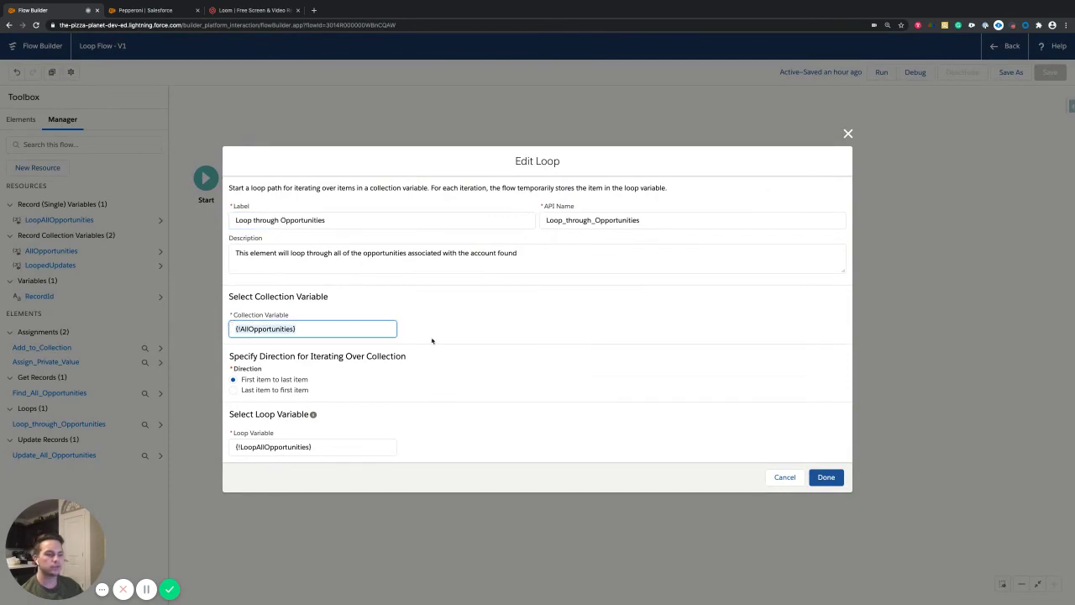
pyautogui.click(827, 477)
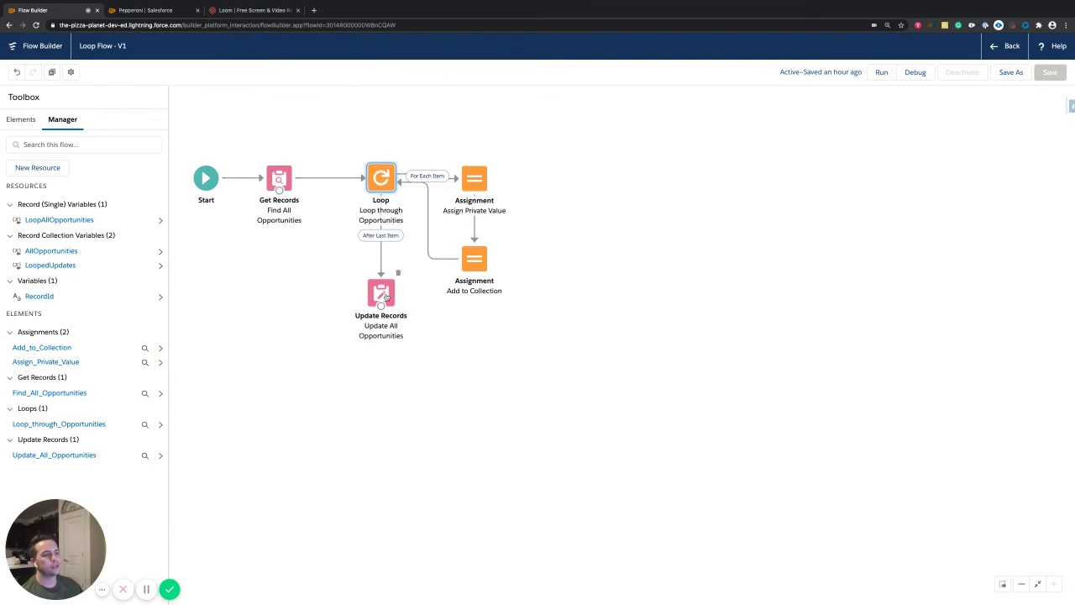
pyautogui.click(386, 296)
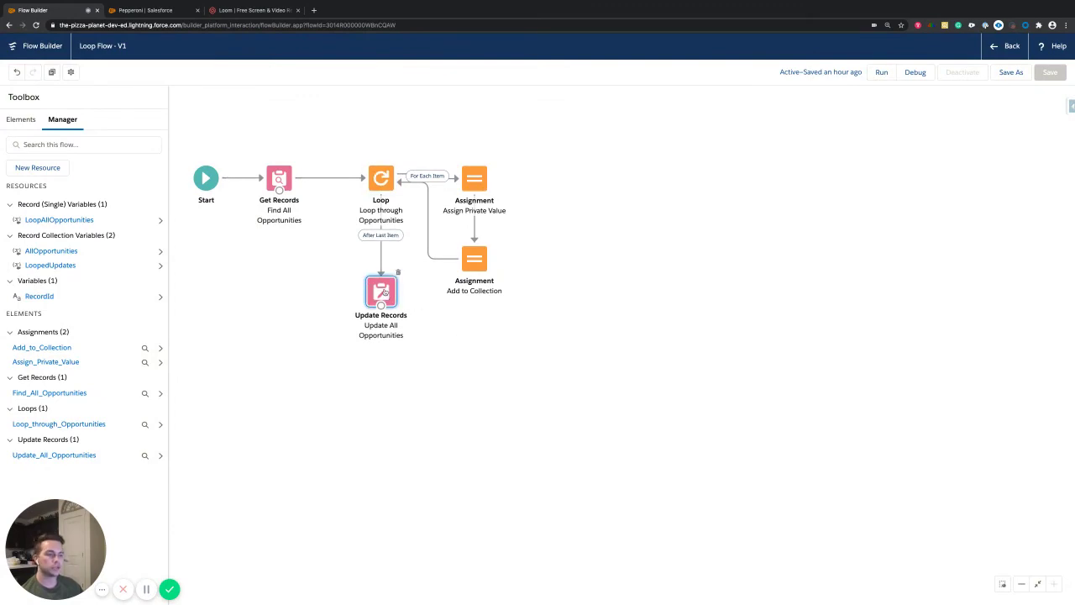
pyautogui.doubleClick(382, 291)
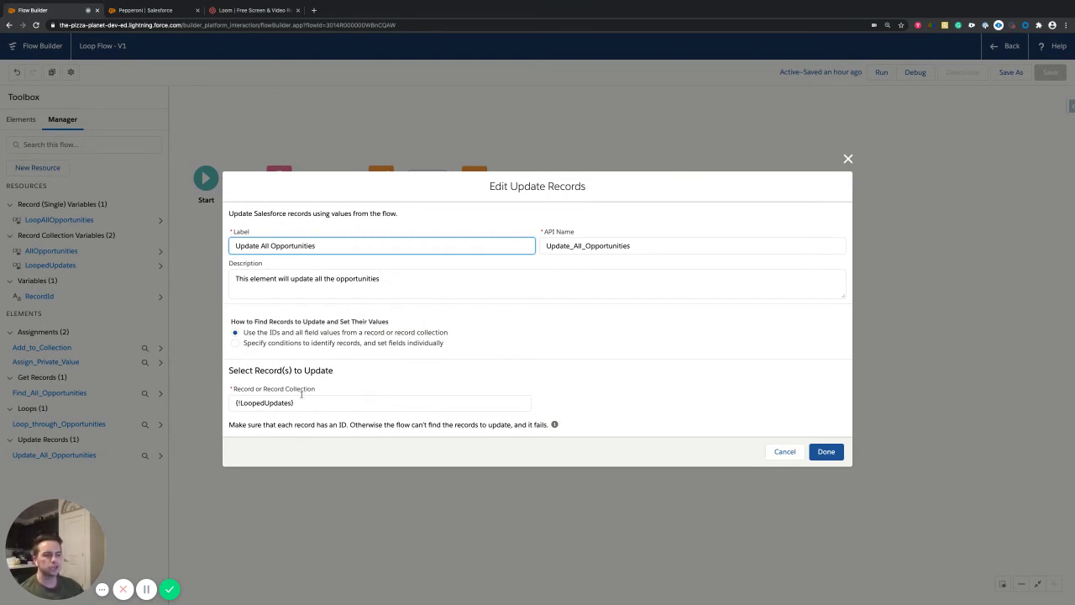
pyautogui.tripleClick(384, 389)
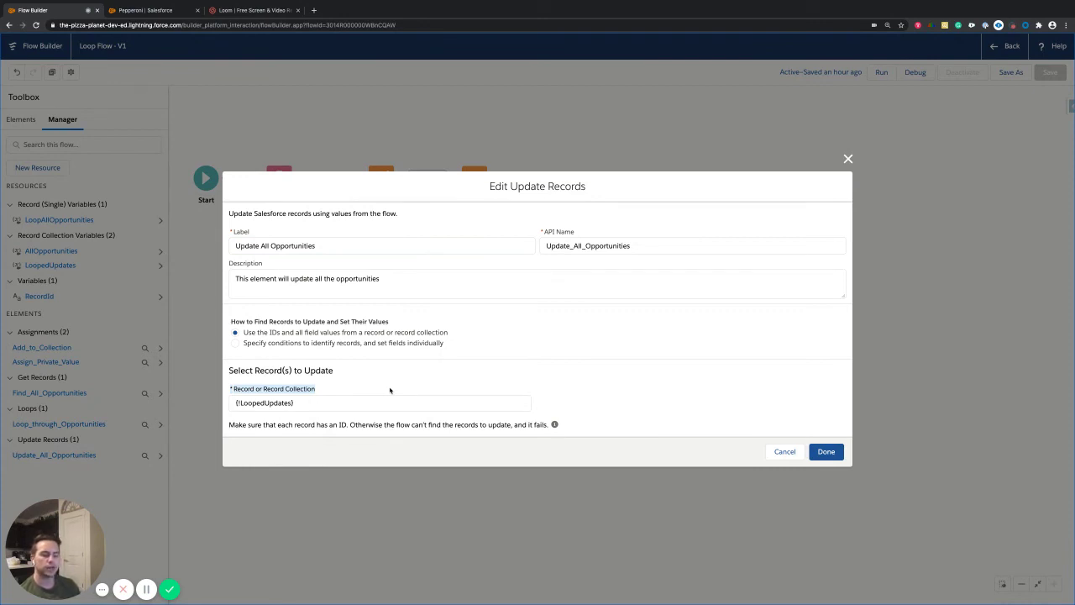
pyautogui.click(848, 158)
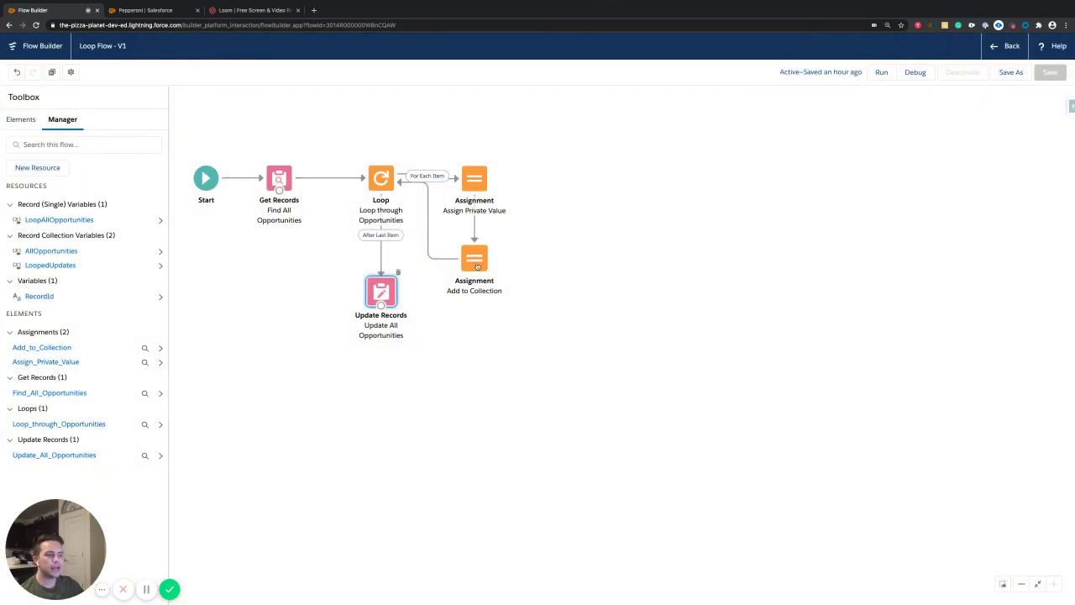
pyautogui.doubleClick(476, 261)
pyautogui.moveTo(296, 374); pyautogui.dragTo(215, 373)
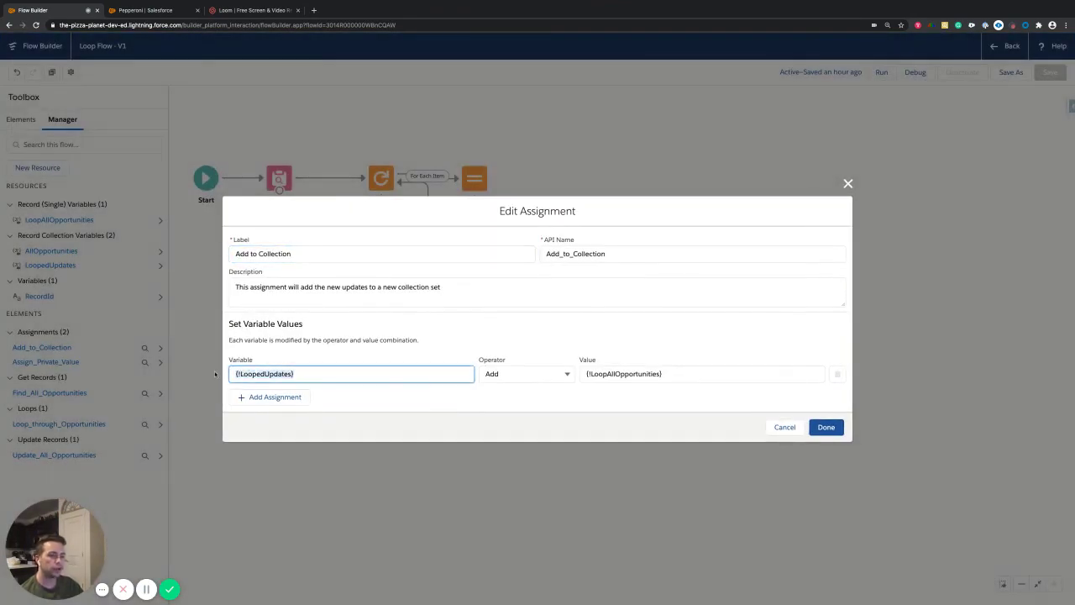
pyautogui.click(825, 427)
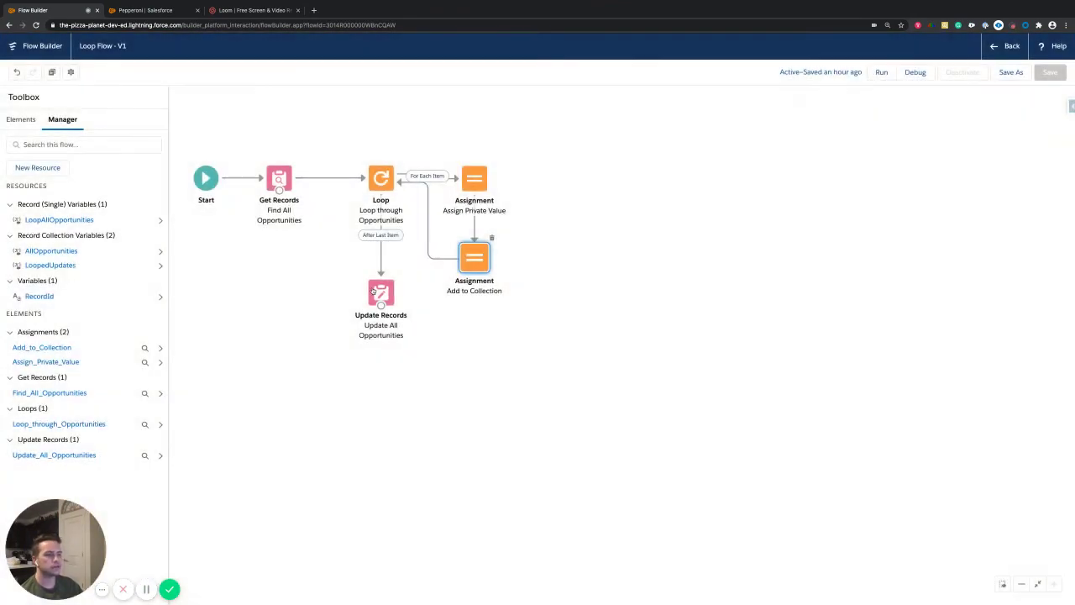
pyautogui.doubleClick(375, 290)
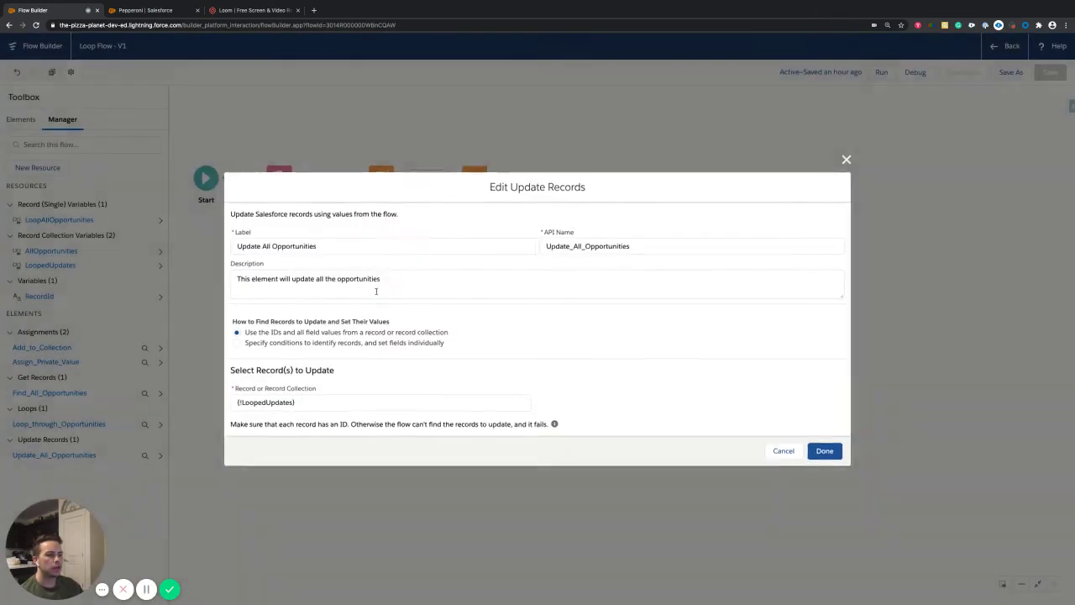
pyautogui.click(309, 402)
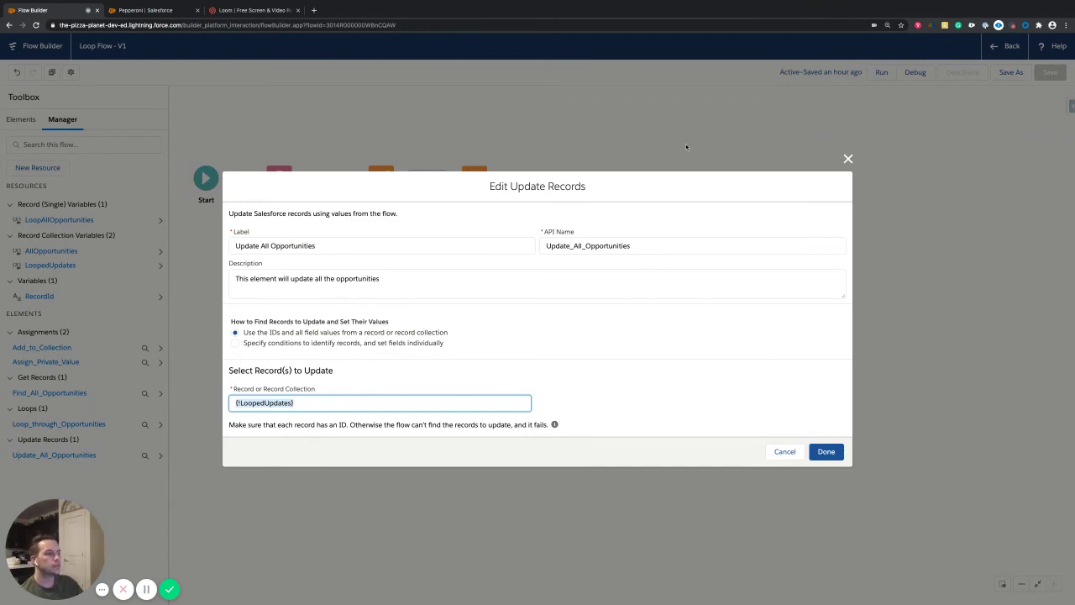
pyautogui.click(847, 159)
pyautogui.click(474, 179)
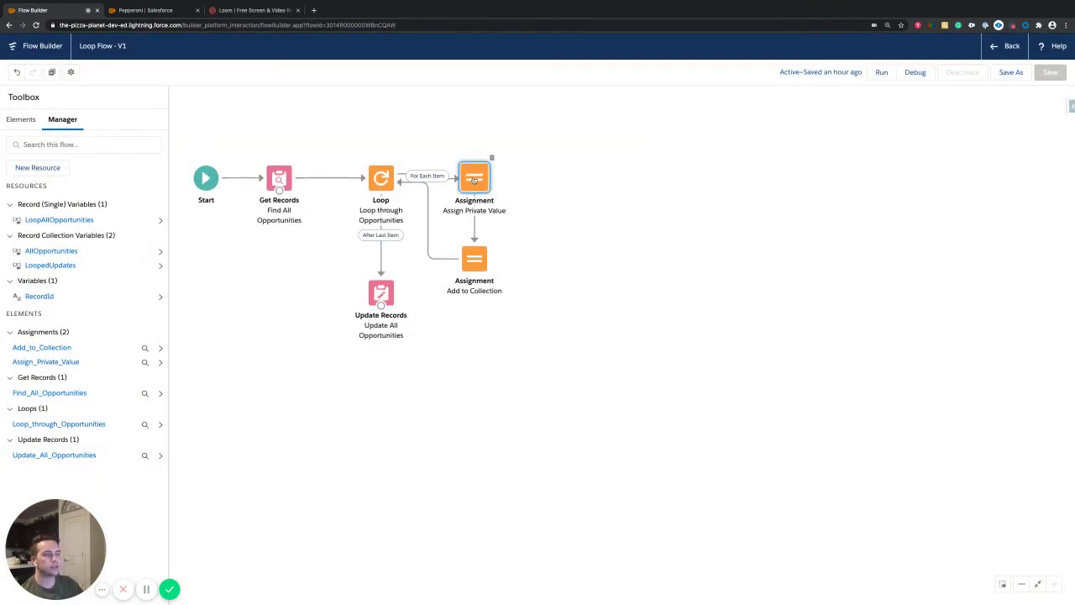
pyautogui.doubleClick(474, 179)
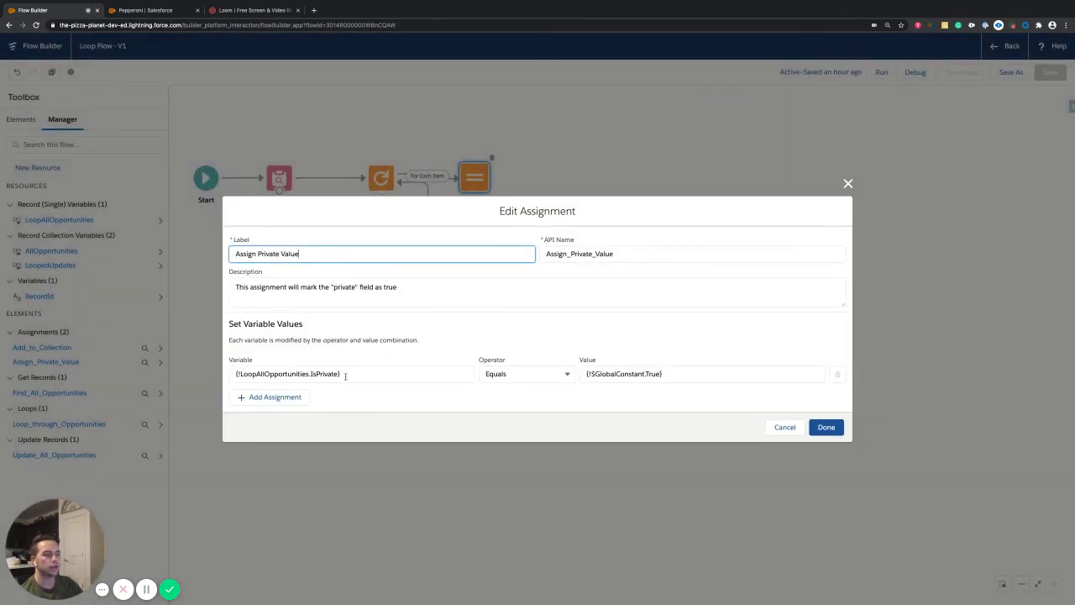
pyautogui.moveTo(345, 376); pyautogui.dragTo(223, 376)
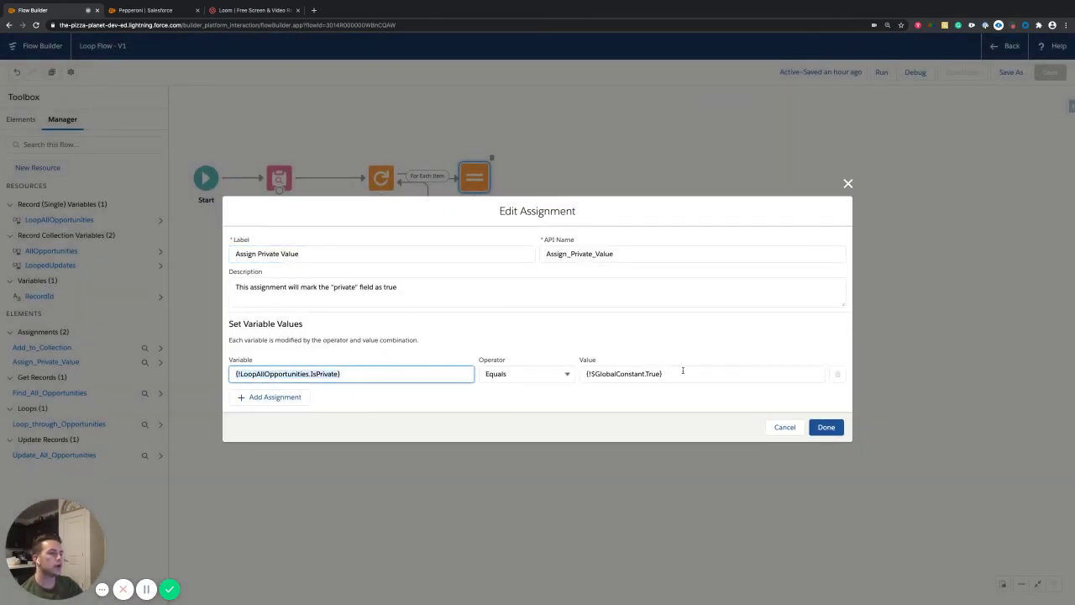
pyautogui.moveTo(683, 370); pyautogui.dragTo(571, 377)
pyautogui.click(826, 427)
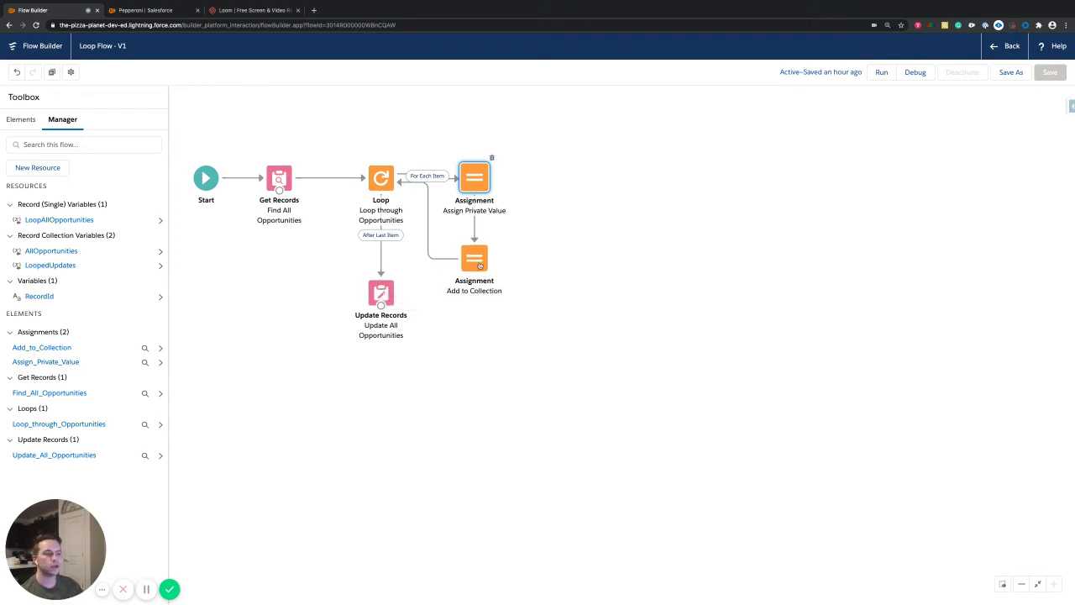
pyautogui.doubleClick(381, 292)
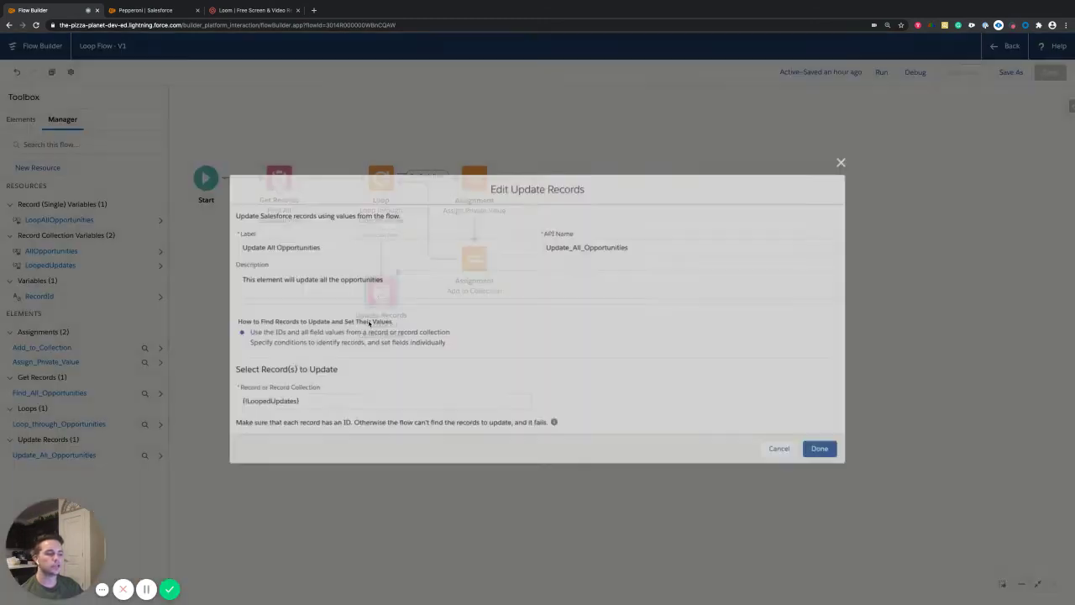
pyautogui.moveTo(308, 402); pyautogui.dragTo(227, 407)
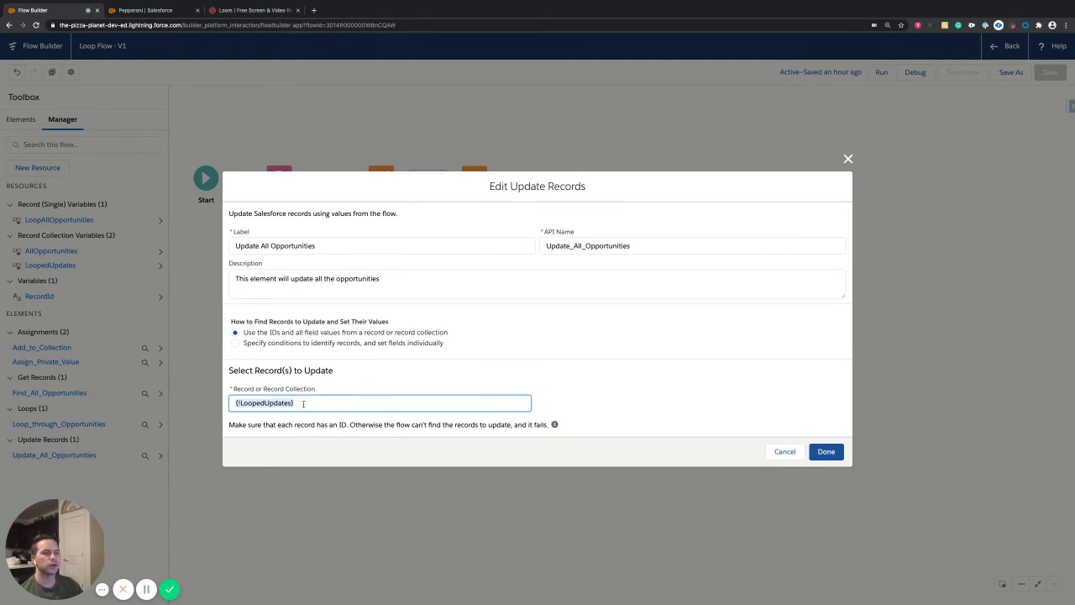
pyautogui.click(821, 451)
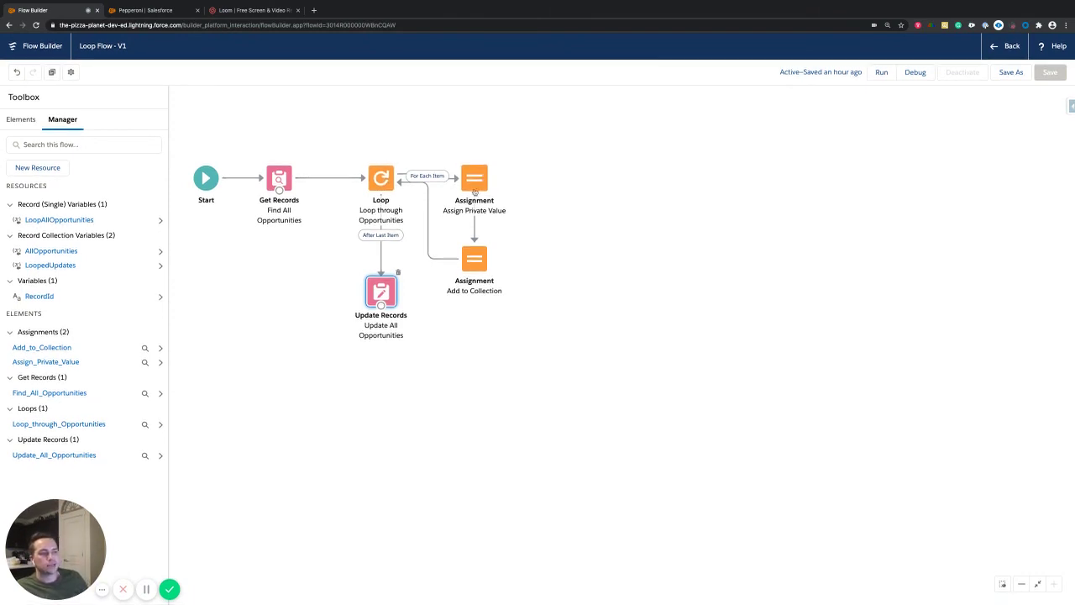
# Review the Loop and Update Records settings, closing each dialog without changes
pyautogui.doubleClick(384, 182)
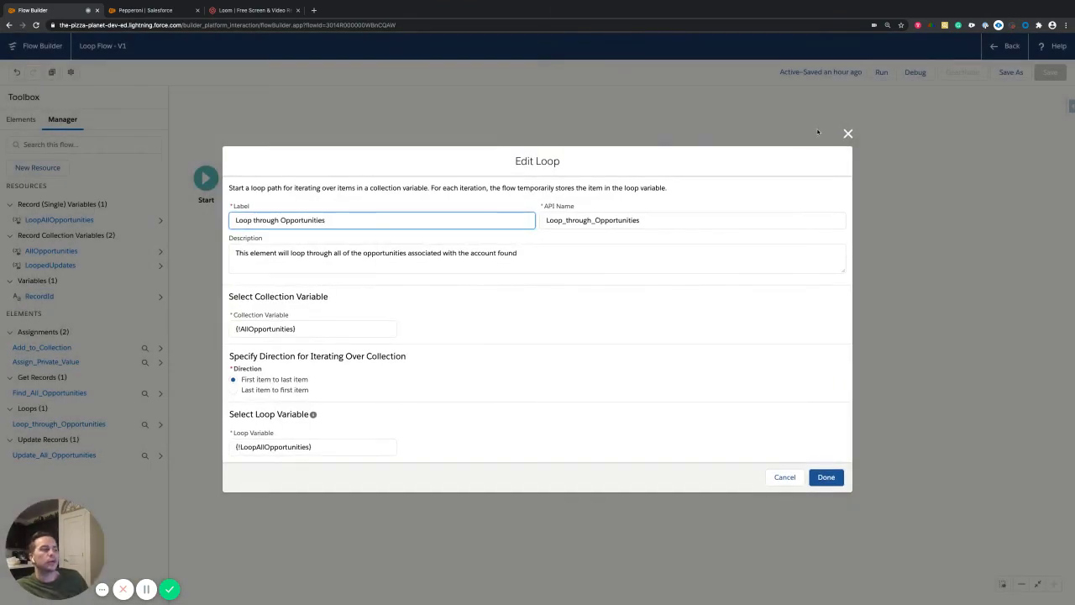
pyautogui.click(847, 134)
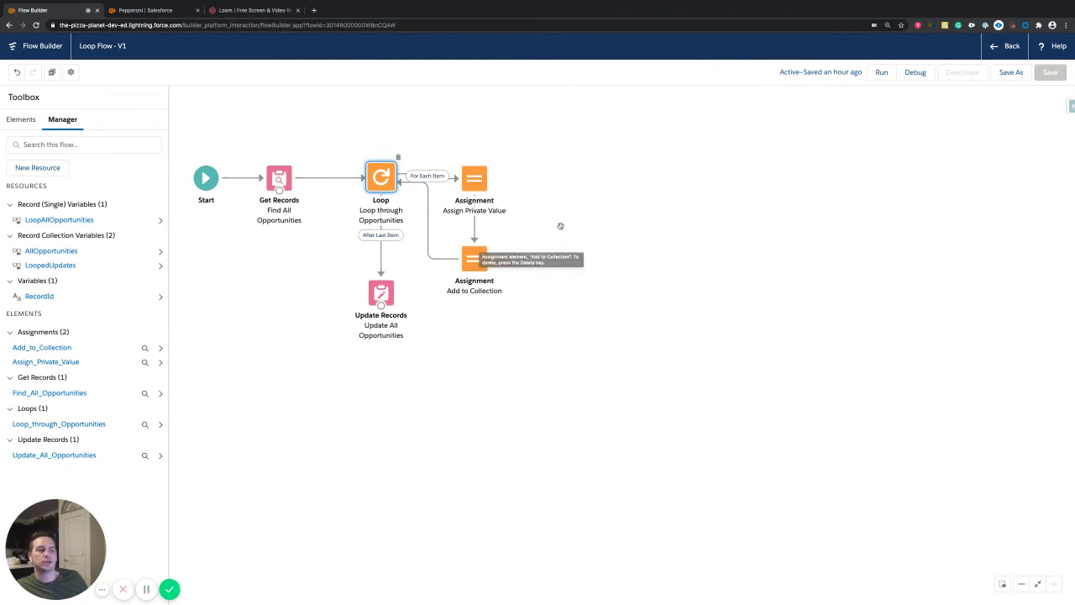
pyautogui.doubleClick(381, 179)
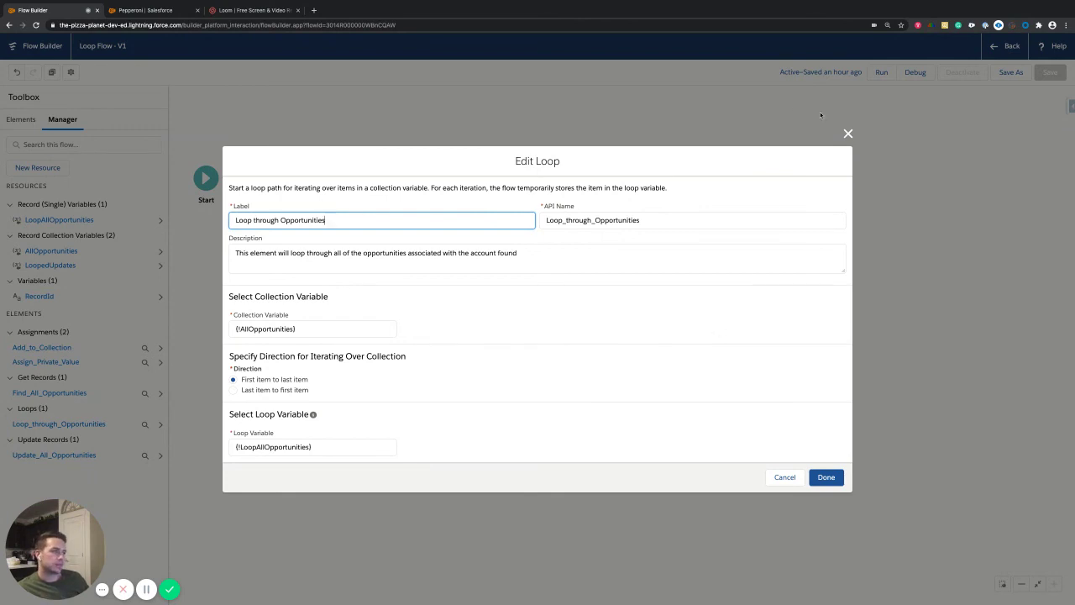
pyautogui.click(847, 133)
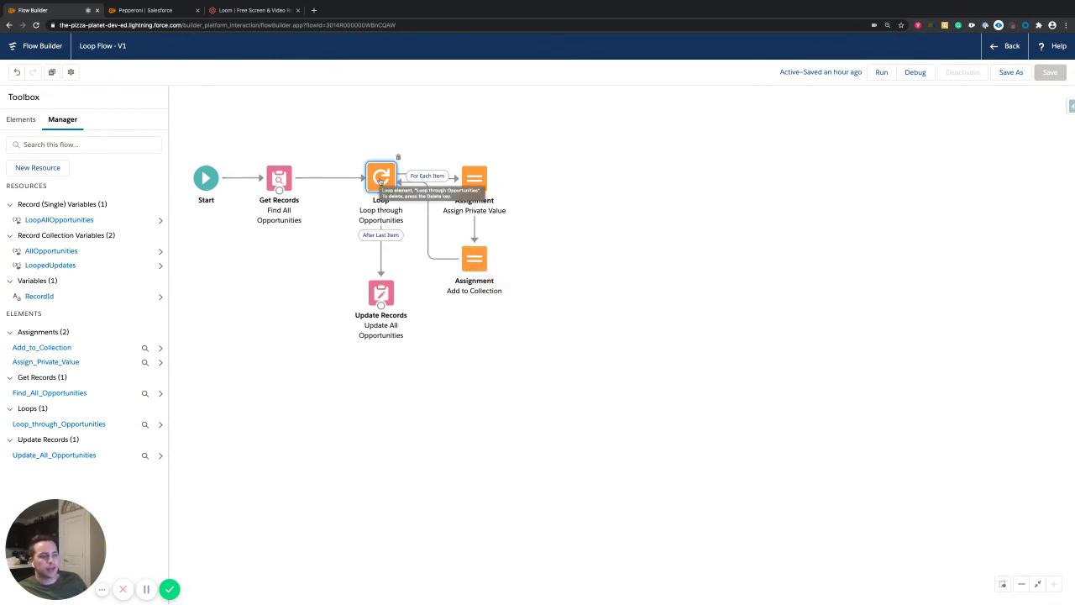
pyautogui.doubleClick(381, 292)
pyautogui.click(826, 451)
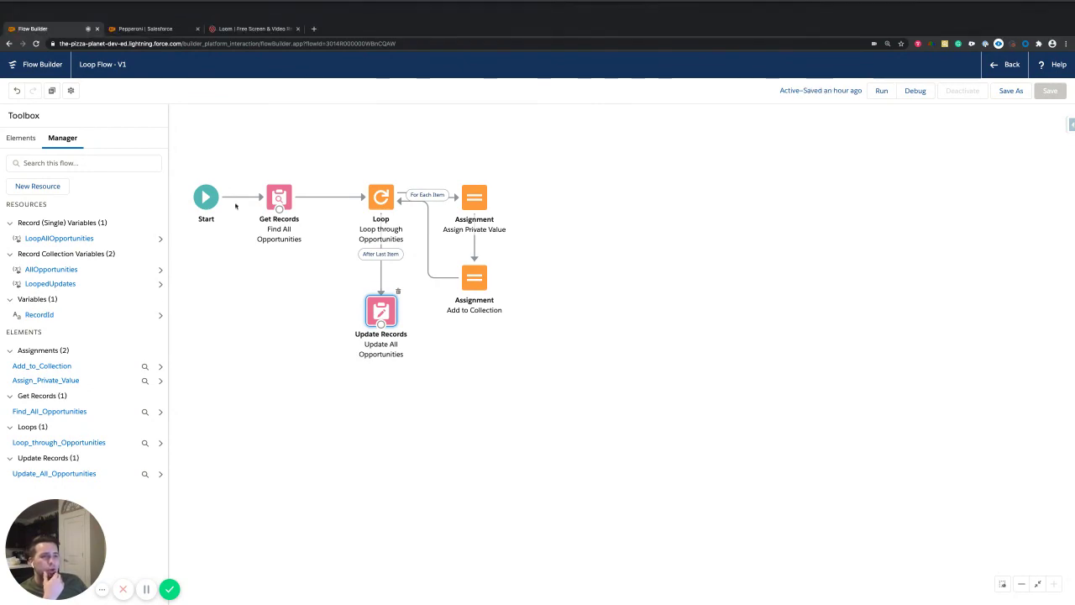
# Set the Pizza Planet Test account's Rating to Hot and save it
pyautogui.click(145, 15)
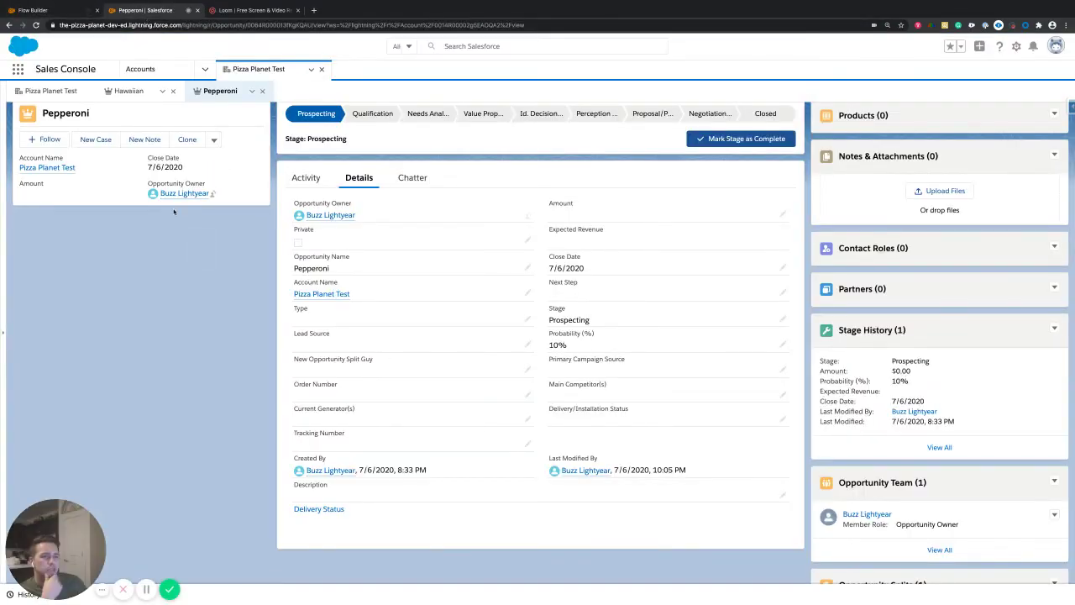
pyautogui.click(59, 92)
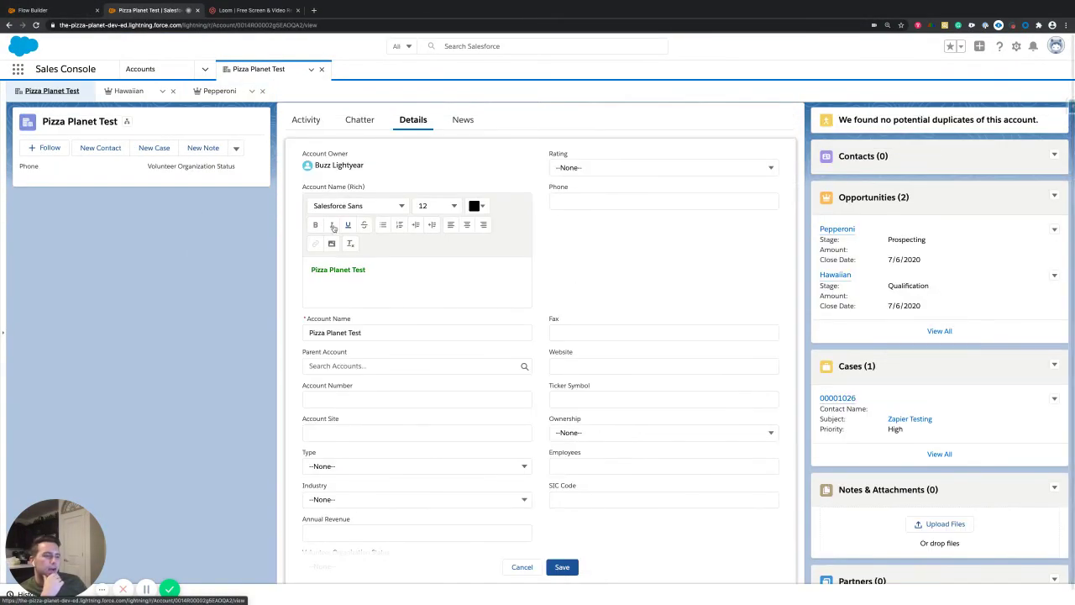
pyautogui.click(655, 165)
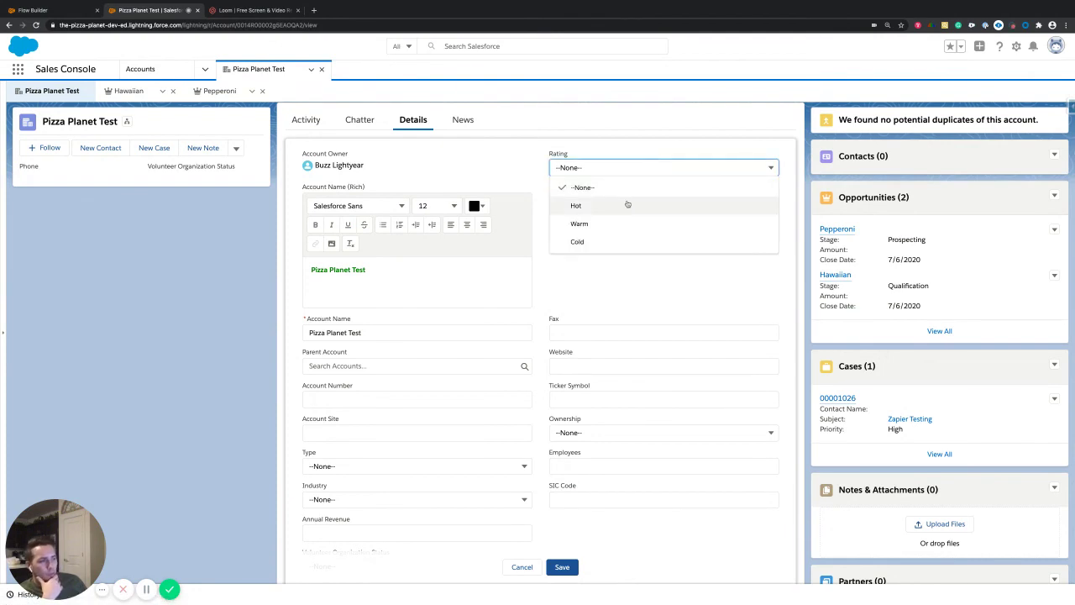
pyautogui.click(626, 203)
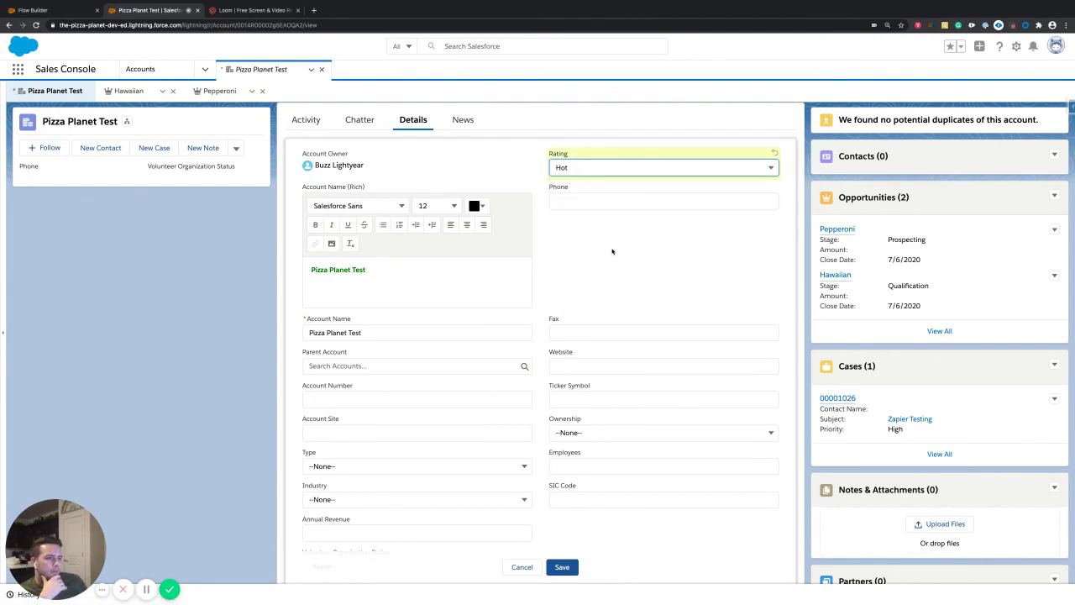
pyautogui.click(562, 567)
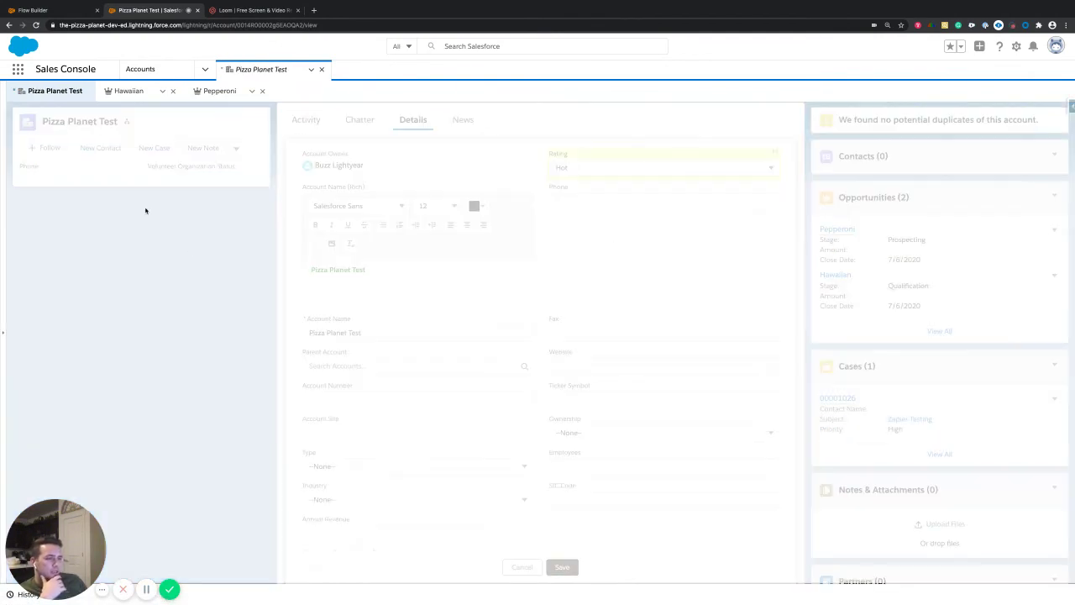
# Verify the Hawaiian and Pepperoni opportunities are now Private, then duplicate the account tab
pyautogui.click(128, 91)
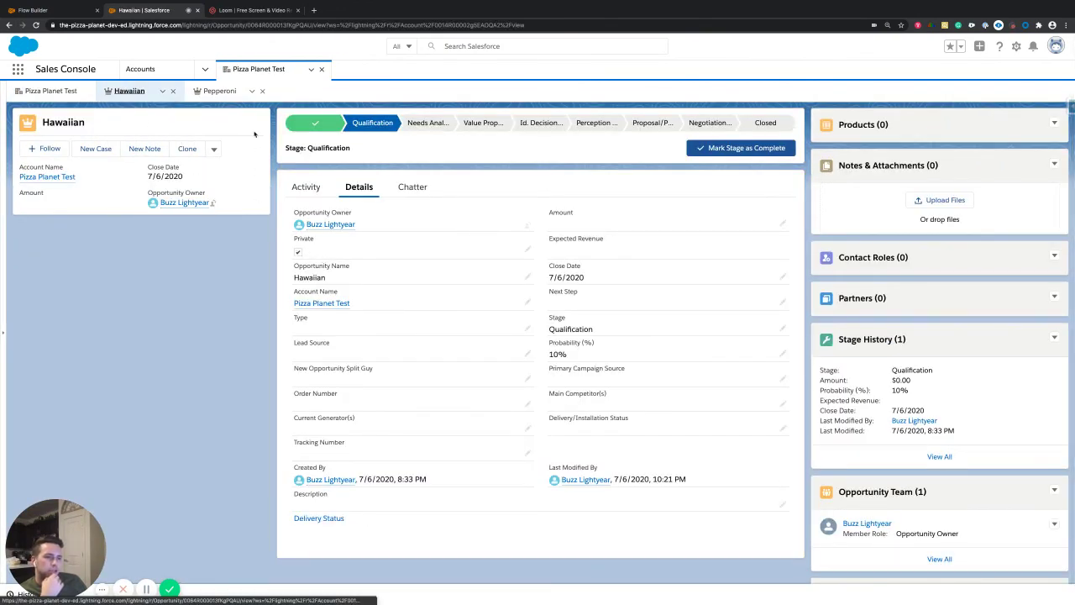
pyautogui.click(219, 90)
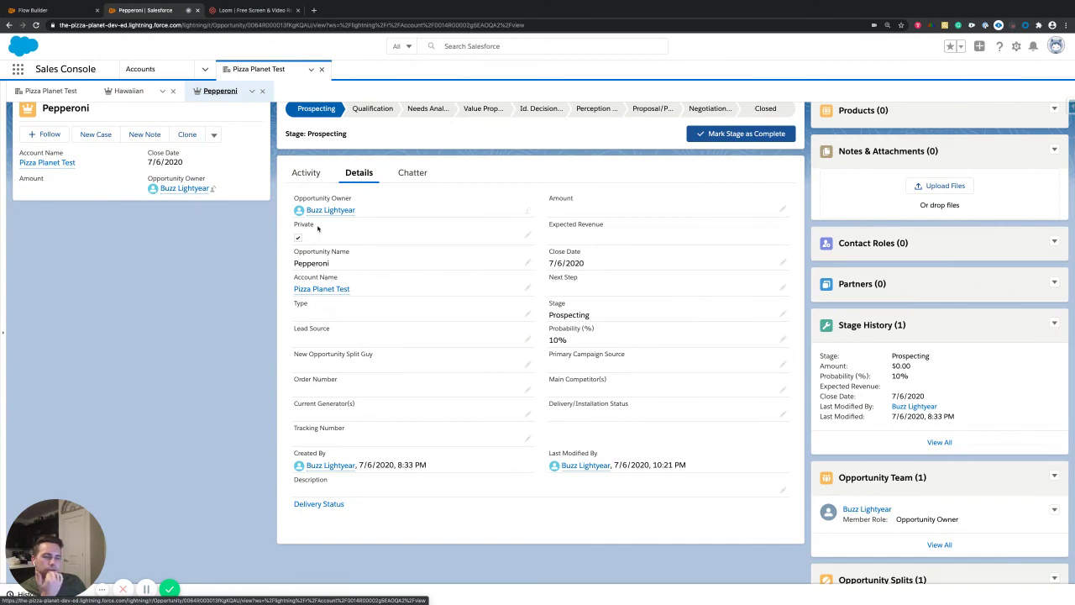
pyautogui.click(56, 92)
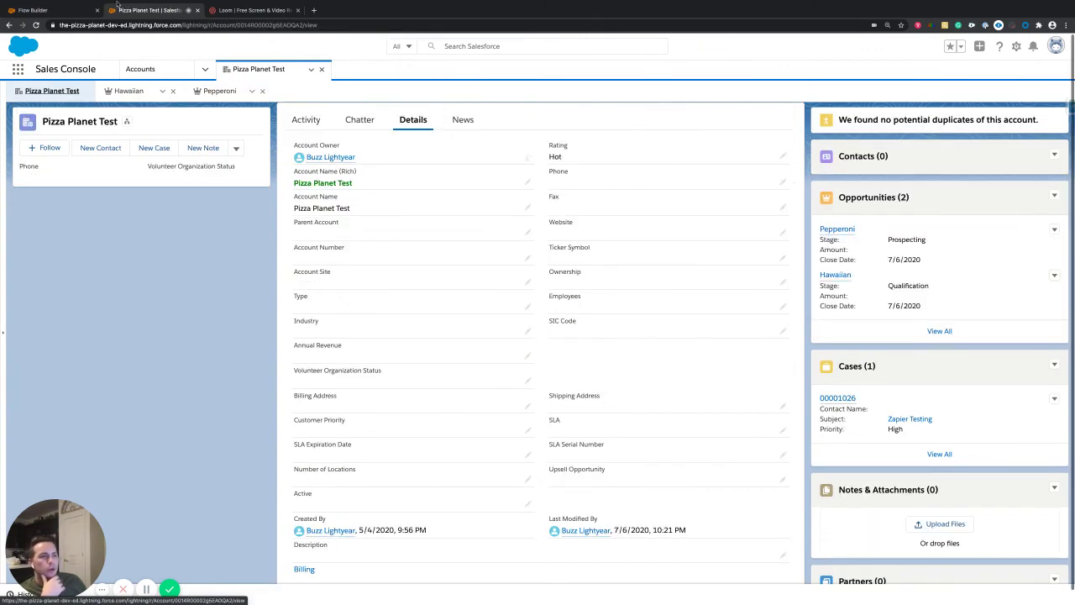
pyautogui.rightClick(141, 11)
pyautogui.click(162, 42)
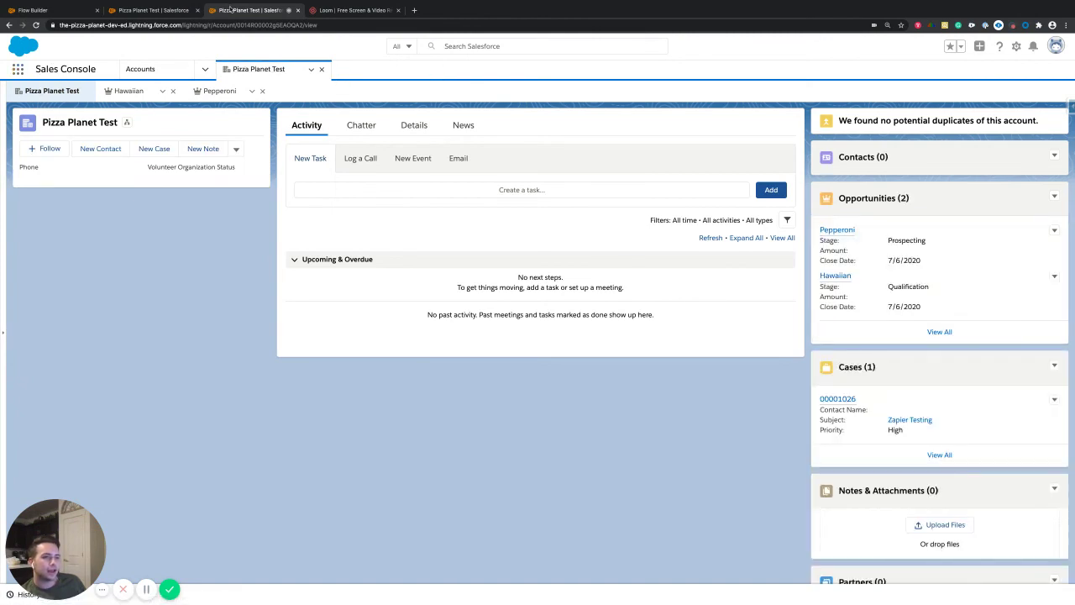
# Duplicate the Flow Builder tab and reach Process Builder via a Quick Find search for 'builder'
pyautogui.click(61, 10)
pyautogui.rightClick(69, 11)
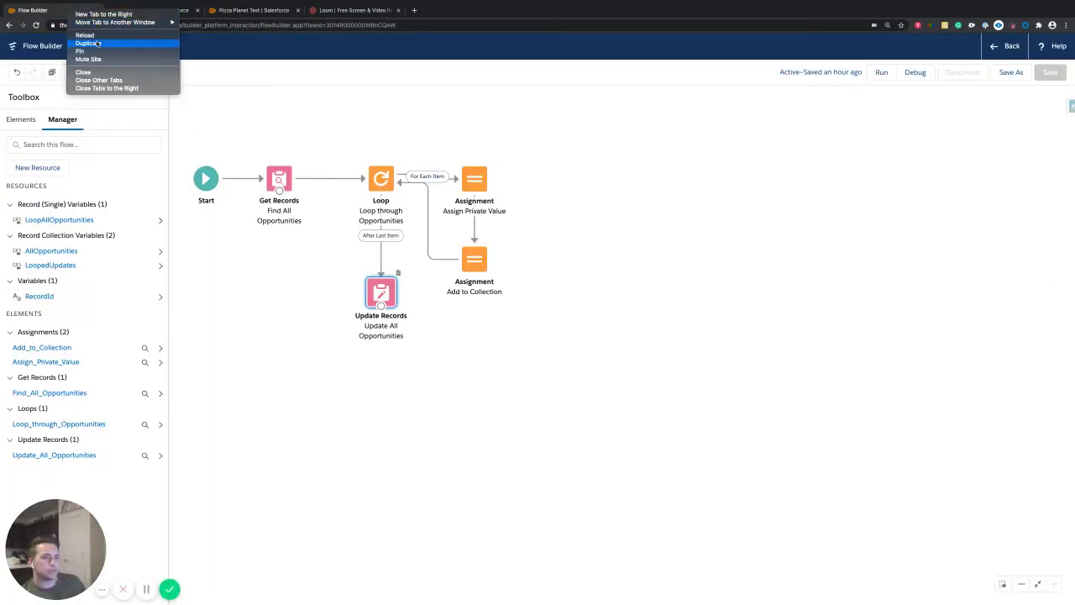
pyautogui.click(99, 43)
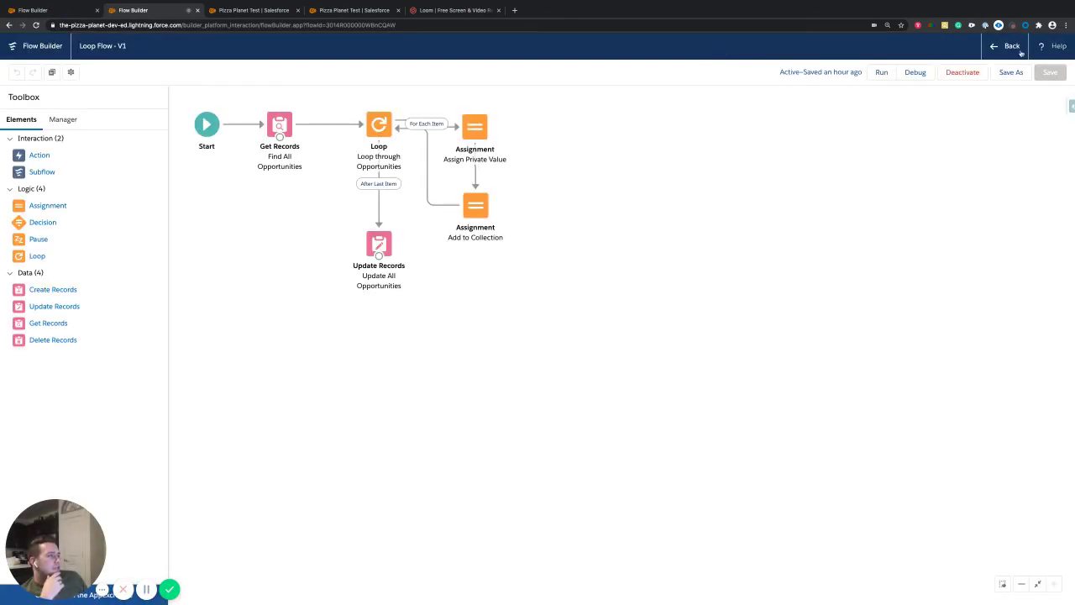
pyautogui.click(1016, 48)
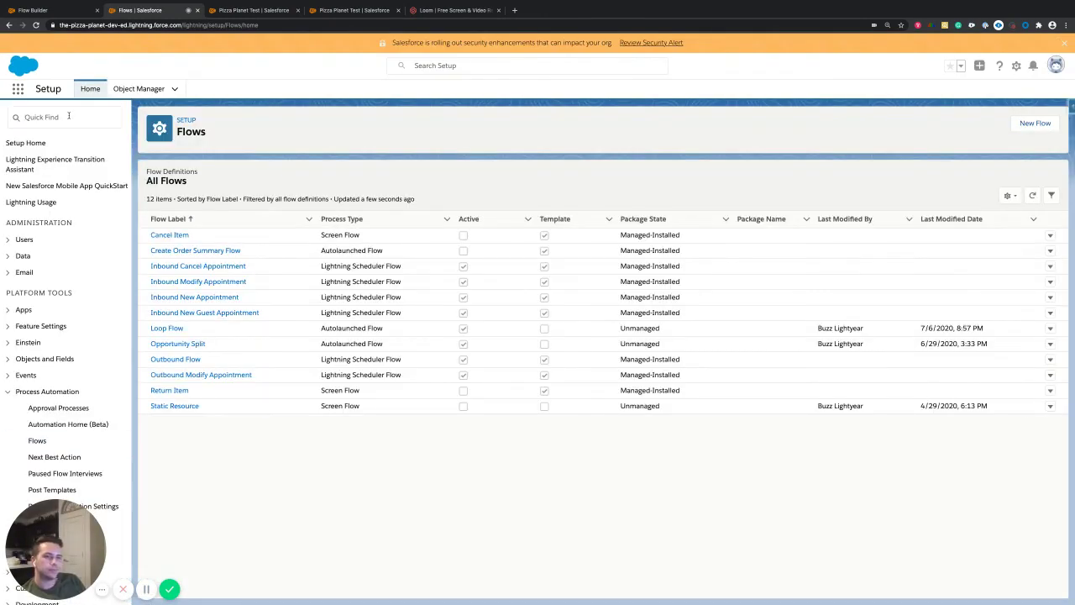
pyautogui.click(70, 117)
pyautogui.write('builder')
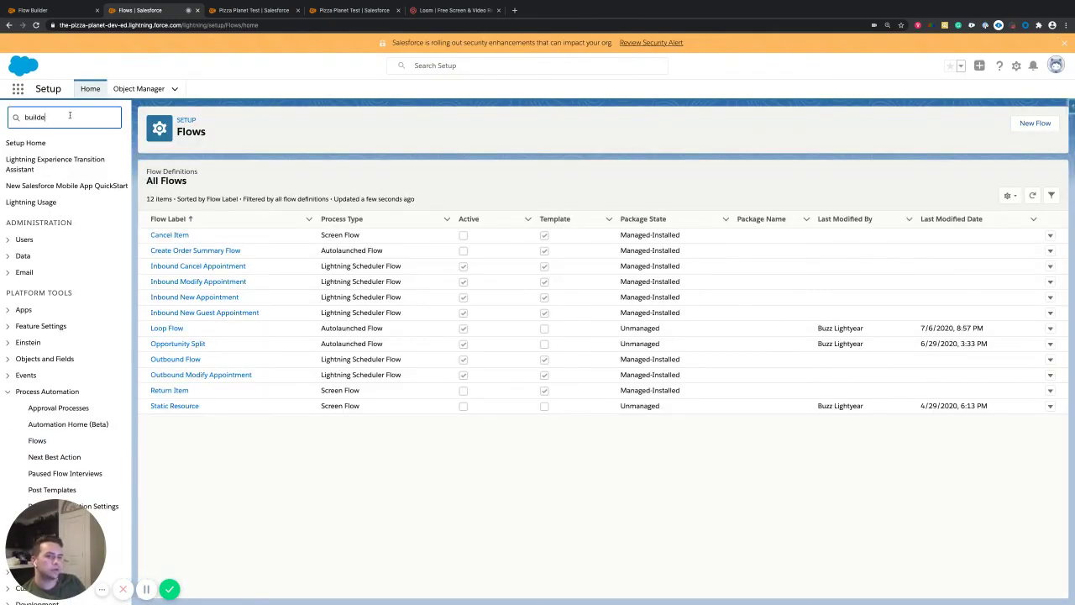
pyautogui.click(65, 192)
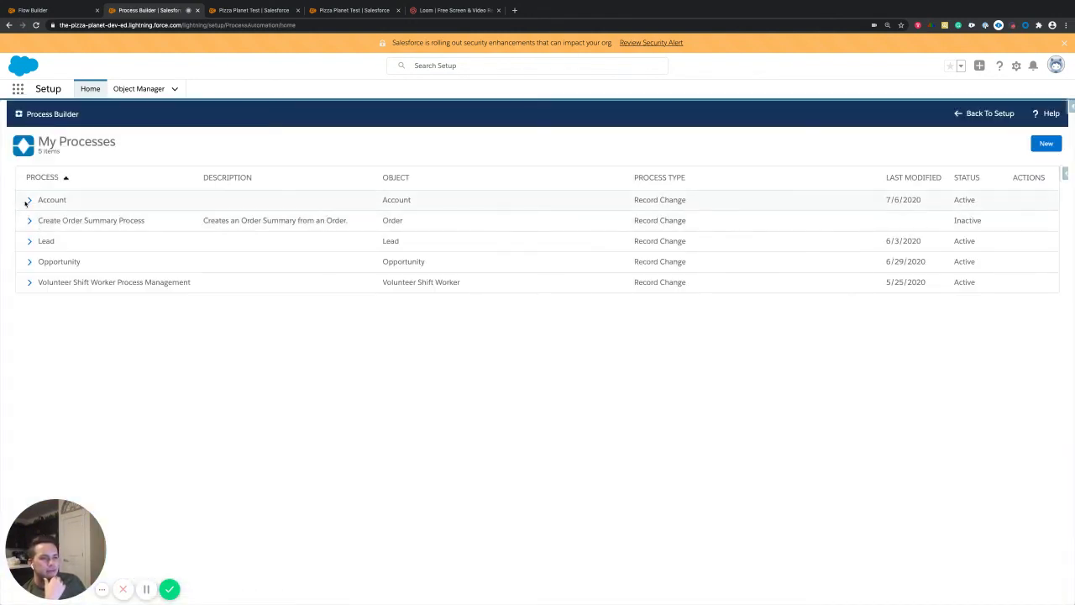
# Open Version 6 of the Account process and view its Update All Accounts criteria and Update Opps action
pyautogui.click(30, 201)
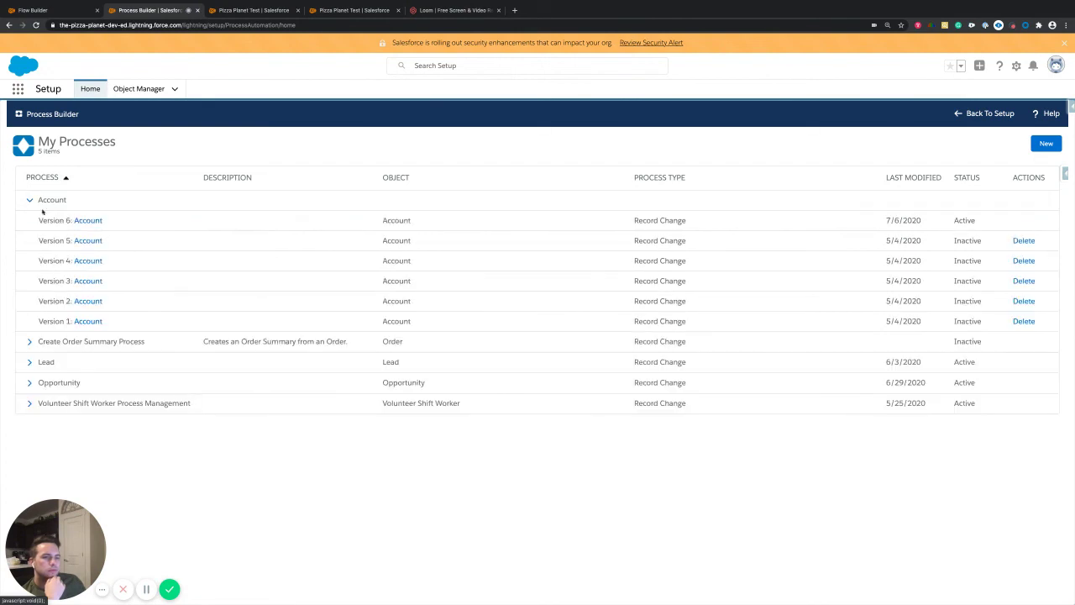
pyautogui.click(88, 220)
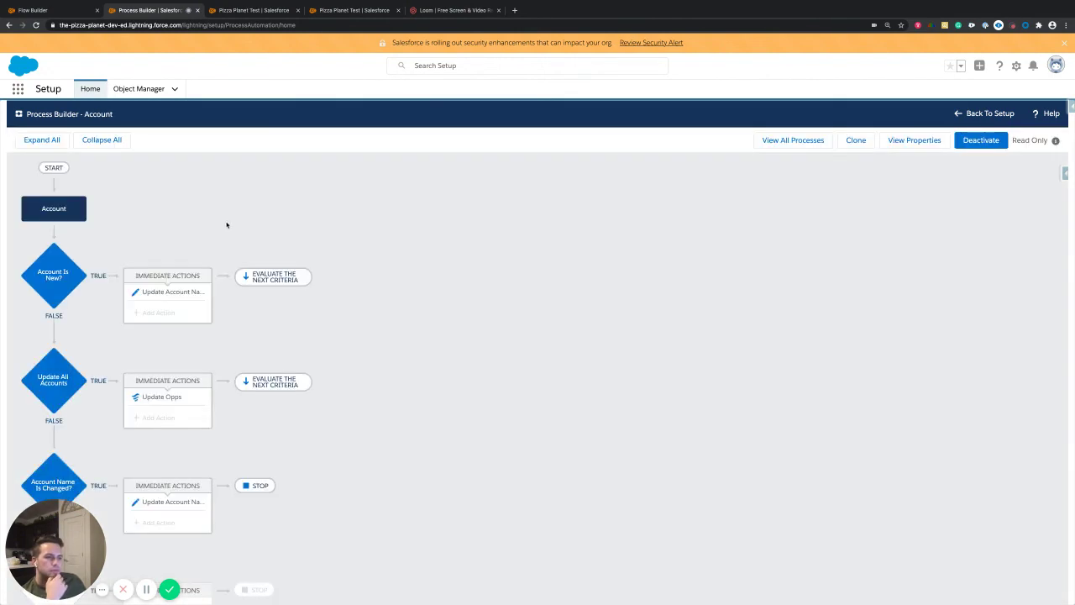
pyautogui.scroll(-1, 168, 311)
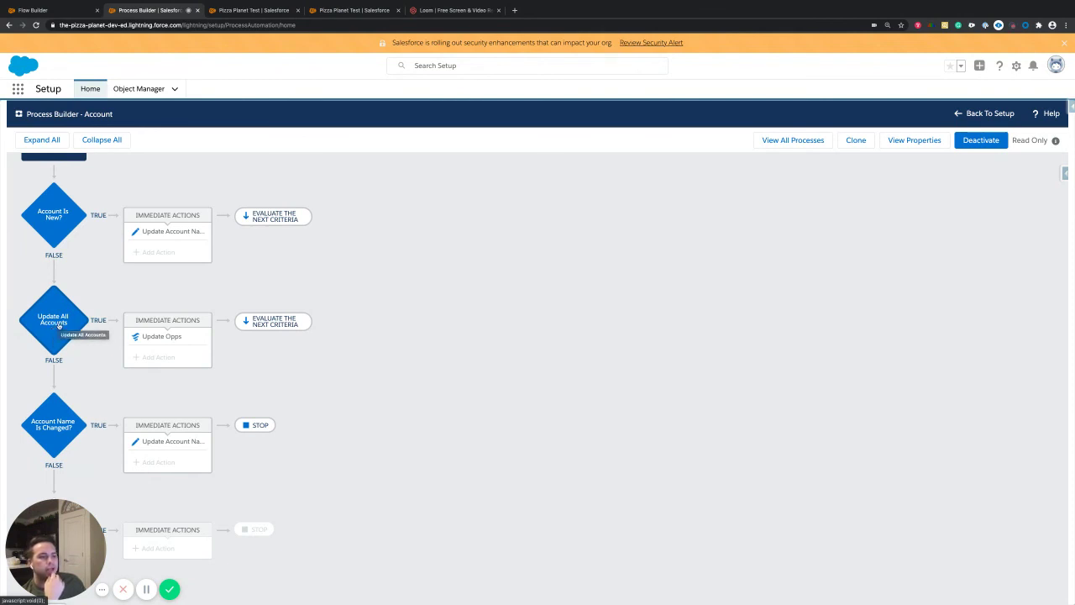
pyautogui.click(59, 326)
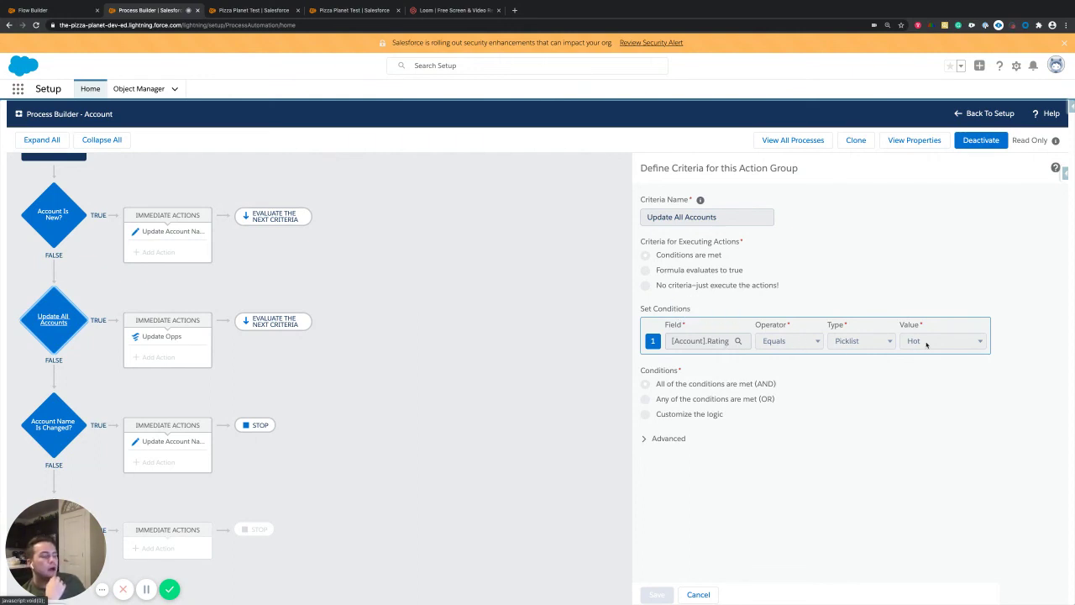
pyautogui.click(171, 337)
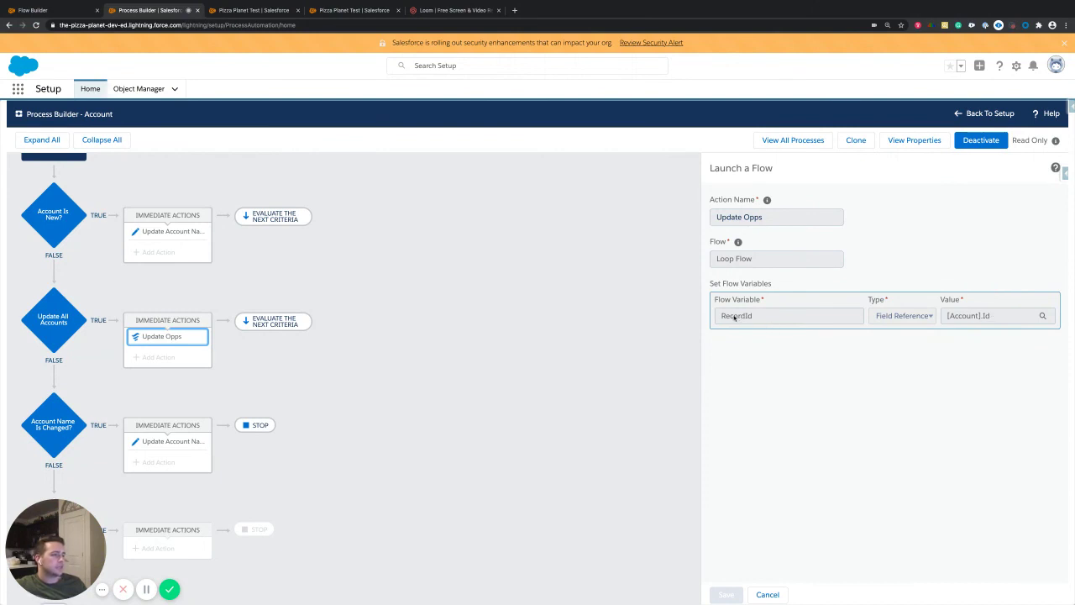
pyautogui.click(72, 11)
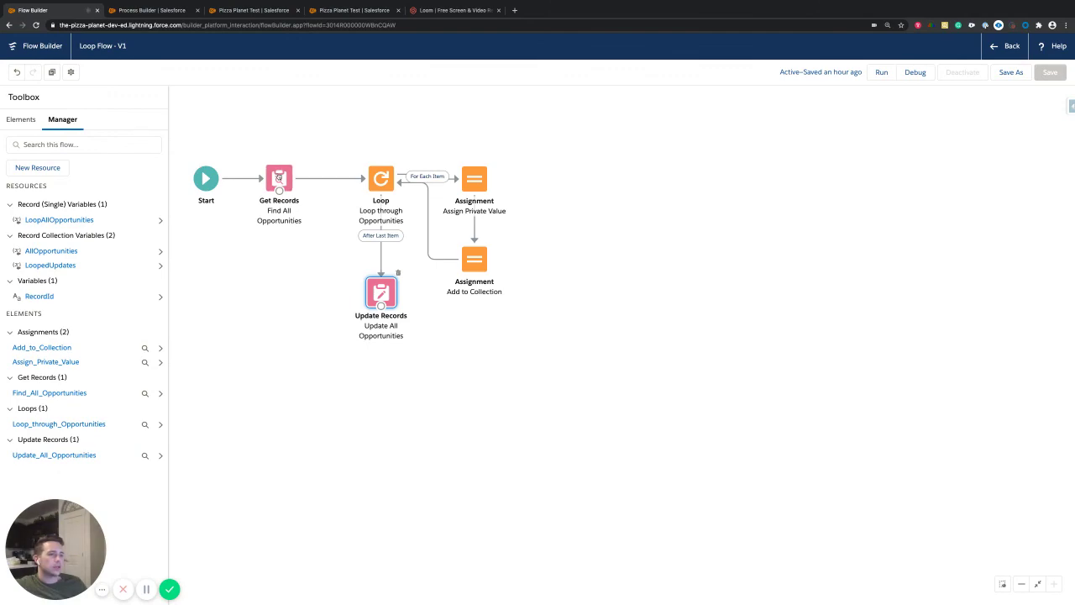
pyautogui.doubleClick(279, 178)
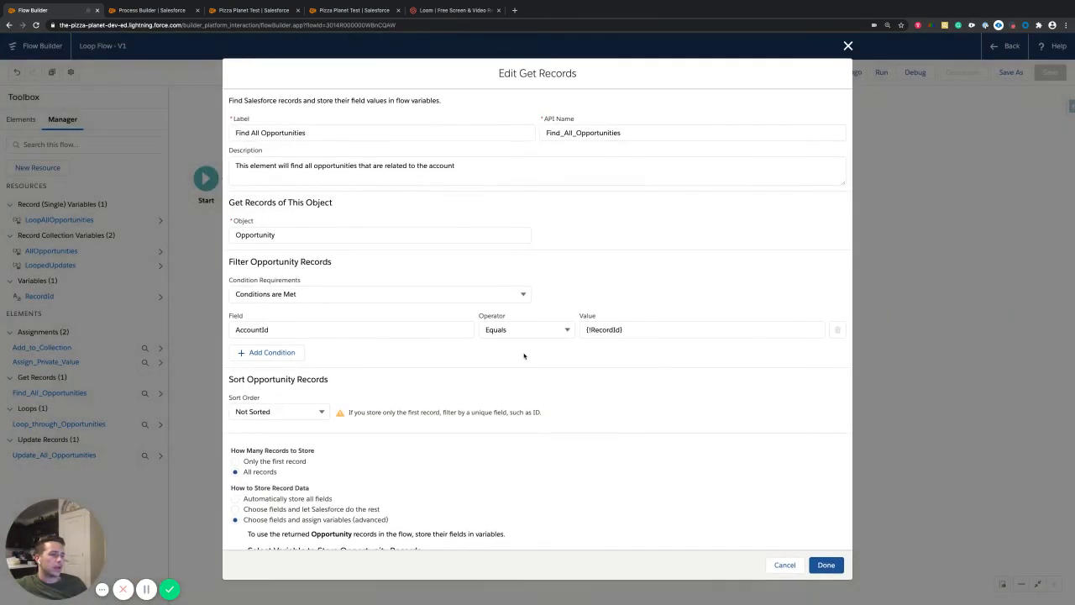
pyautogui.click(635, 330)
pyautogui.click(233, 329)
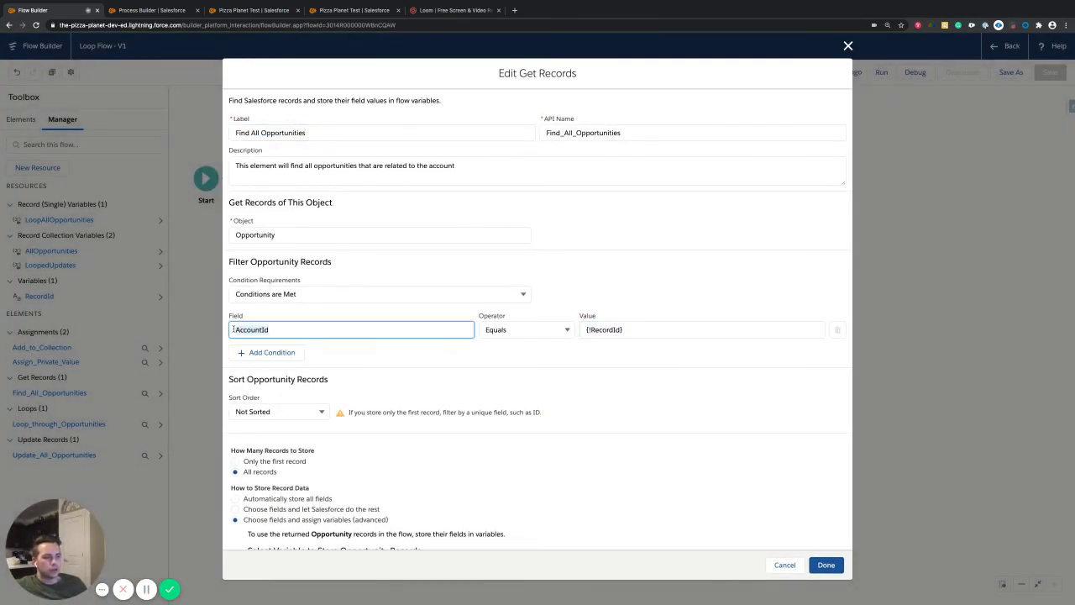
pyautogui.click(642, 328)
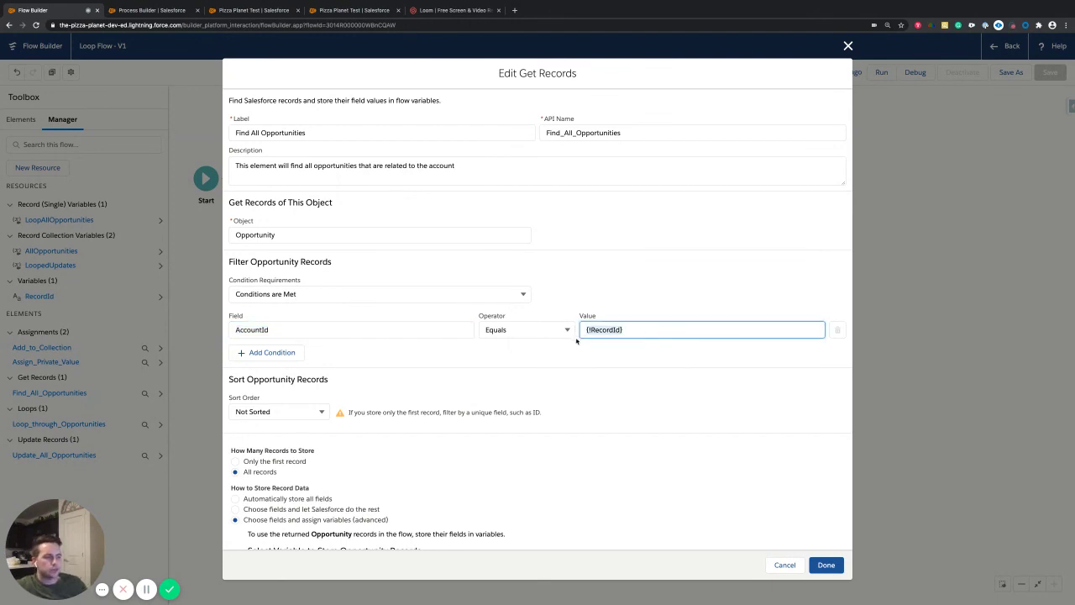
pyautogui.click(601, 353)
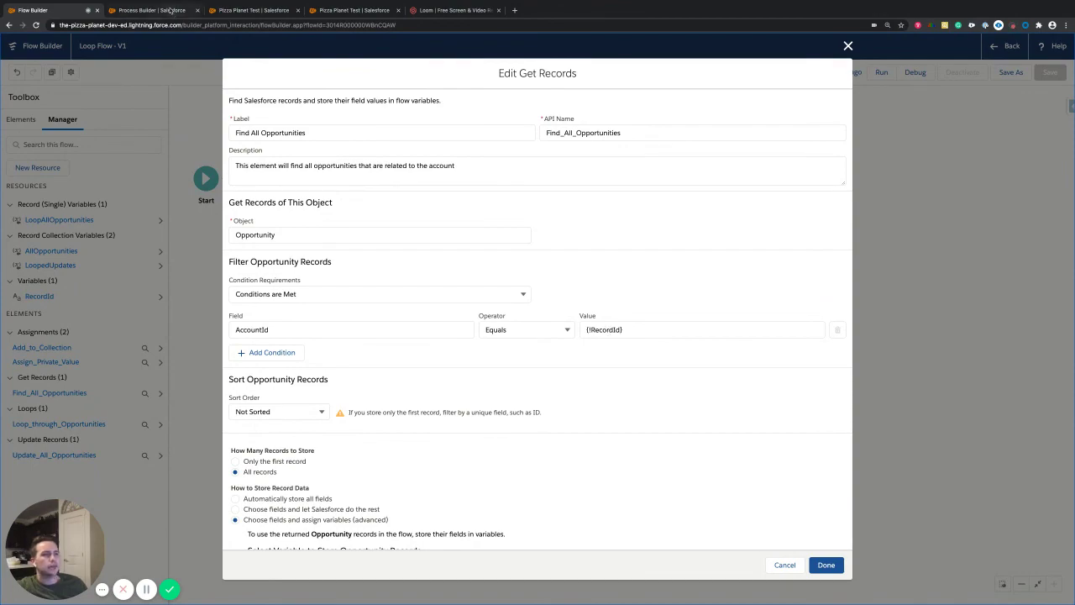
pyautogui.click(173, 14)
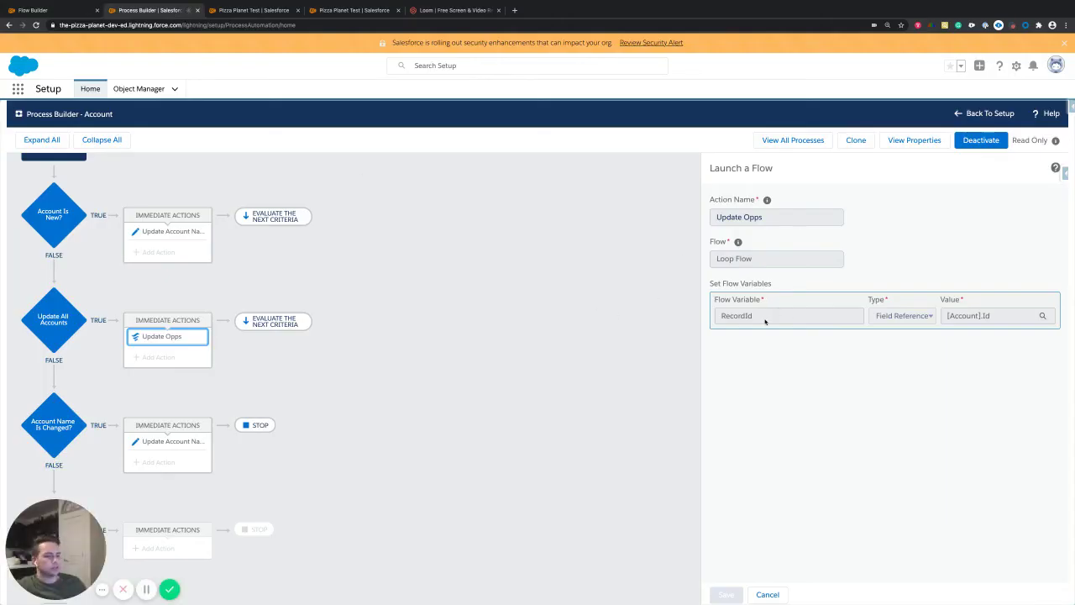